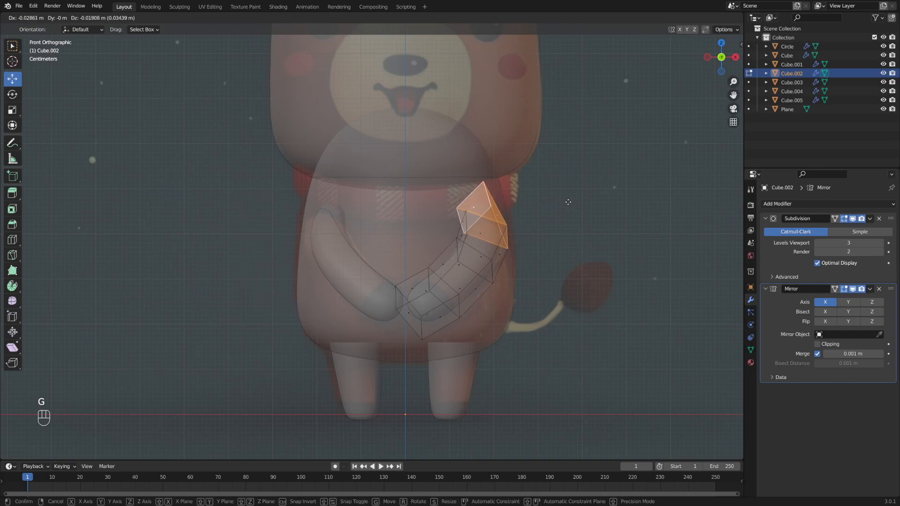
# - Move and scale the arms' hand-end faces into rounded hands from front and side views, then leave Edit Mode
pyautogui.click(574, 203)
pyautogui.press('s')
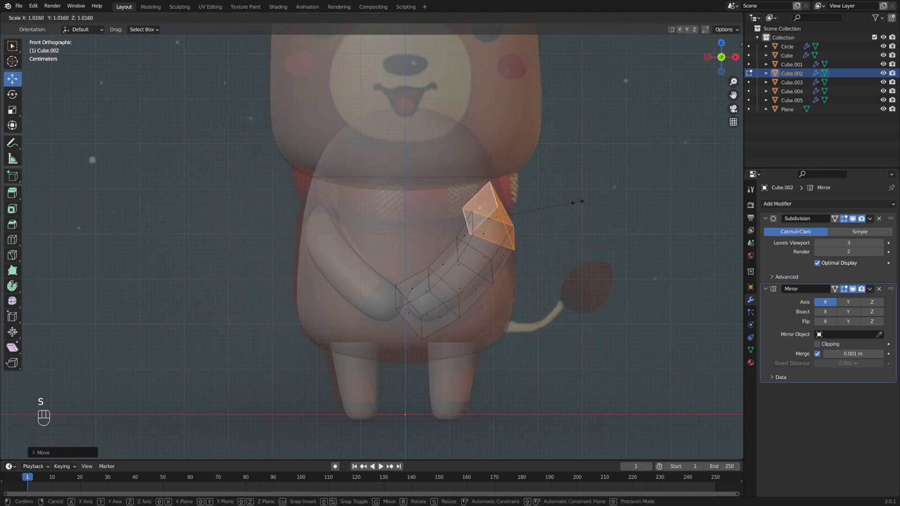
pyautogui.click(585, 199)
pyautogui.keyDown('alt'); pyautogui.moveTo(592, 192); pyautogui.dragTo(637, 160, button='middle'); pyautogui.keyUp('alt')
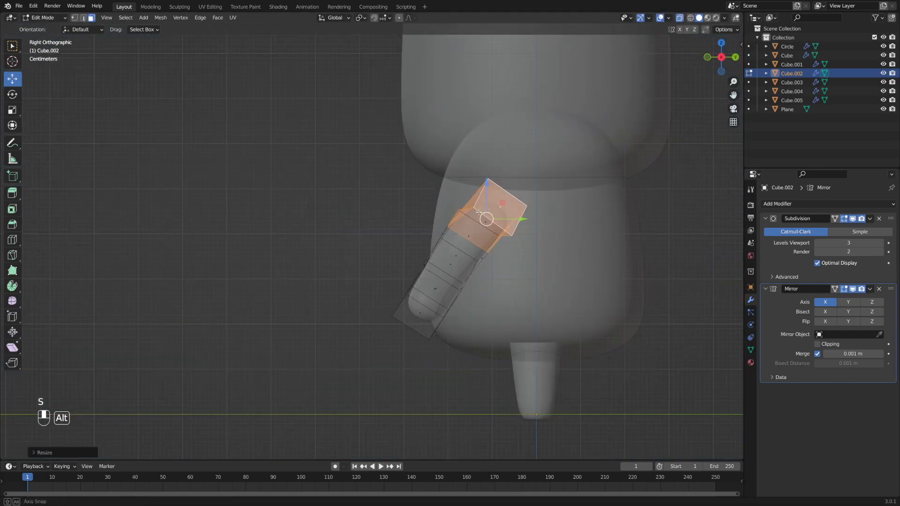
pyautogui.press('g')
pyautogui.click(527, 208)
pyautogui.keyDown('alt'); pyautogui.moveTo(528, 207); pyautogui.dragTo(580, 207, button='middle'); pyautogui.keyUp('alt')
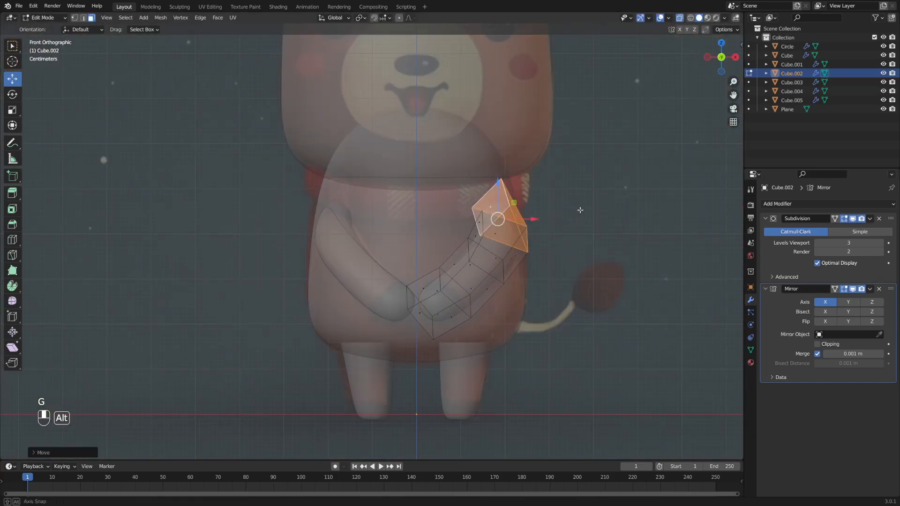
pyautogui.press('g')
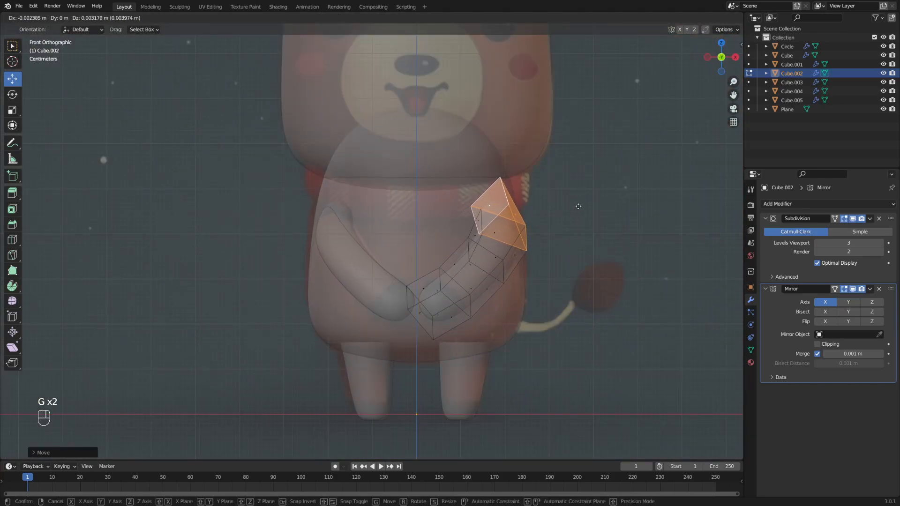
pyautogui.click(574, 205)
pyautogui.press('s')
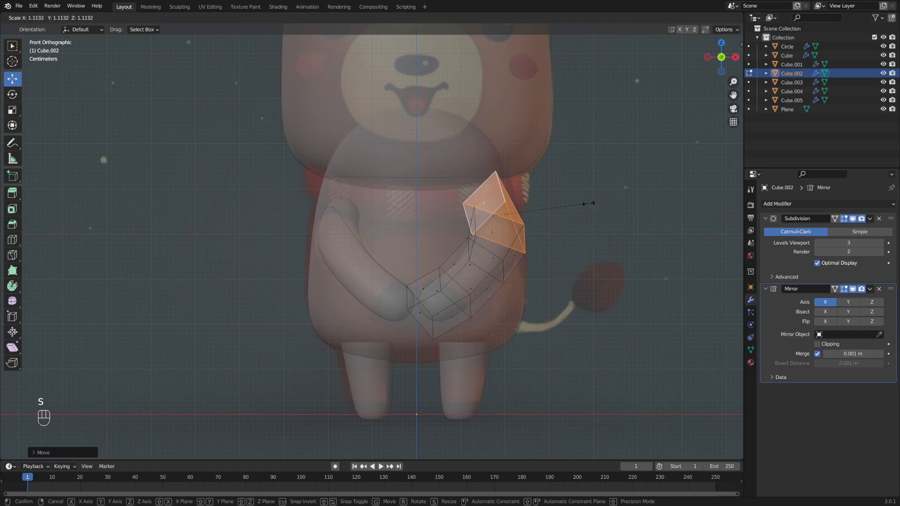
pyautogui.click(579, 205)
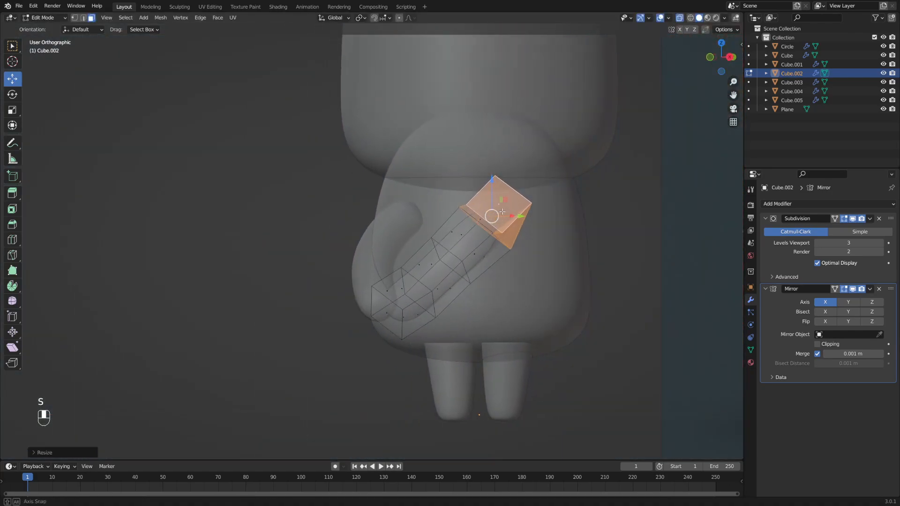
pyautogui.press('Tab')
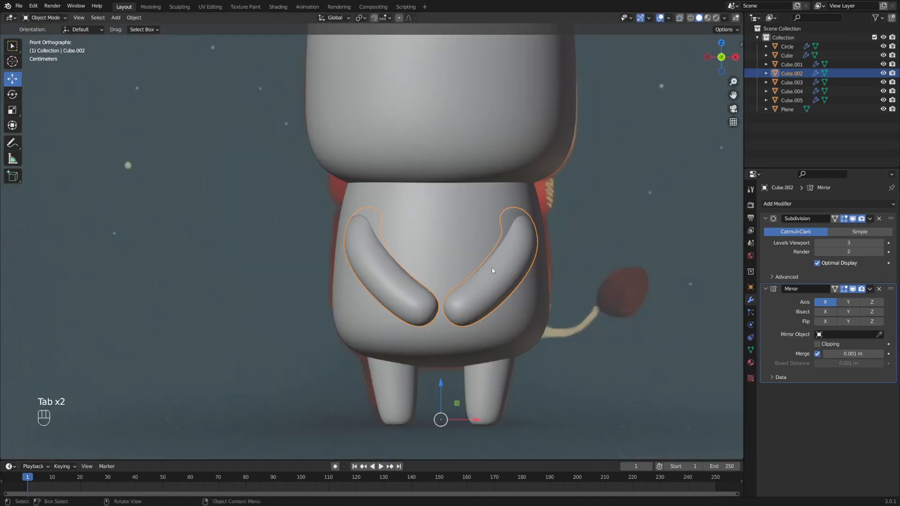
# - In the arm's Edit Mode, select the faces around the hand end in face mode
pyautogui.click(482, 288)
pyautogui.click(497, 267)
pyautogui.press('Tab')
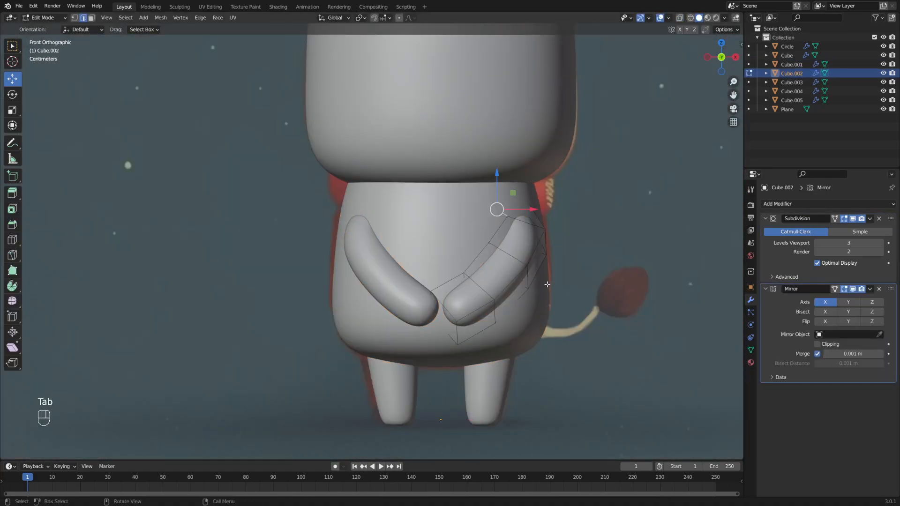
pyautogui.press('3')
pyautogui.click(472, 305)
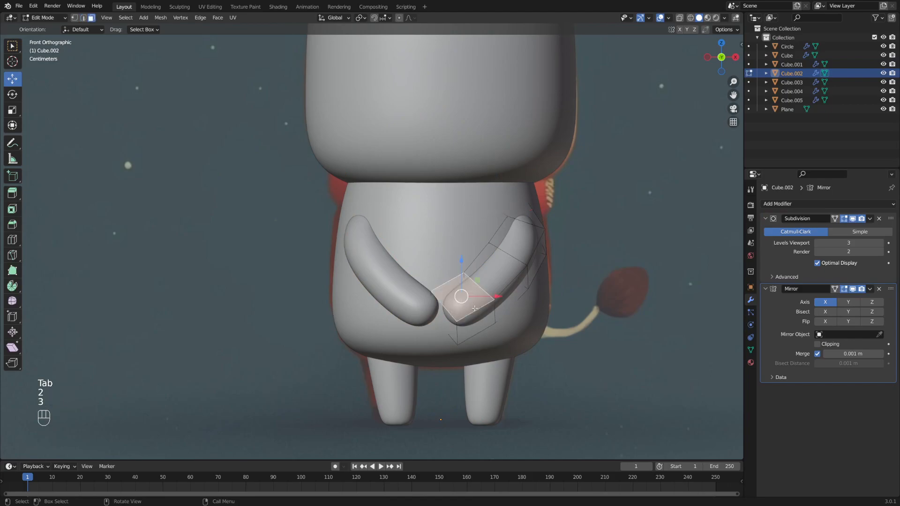
pyautogui.keyDown('shift'); pyautogui.click(472, 327); pyautogui.keyUp('shift')
pyautogui.keyDown('shift'); pyautogui.click(452, 327); pyautogui.keyUp('shift')
pyautogui.moveTo(453, 327); pyautogui.dragTo(502, 347, button='middle')
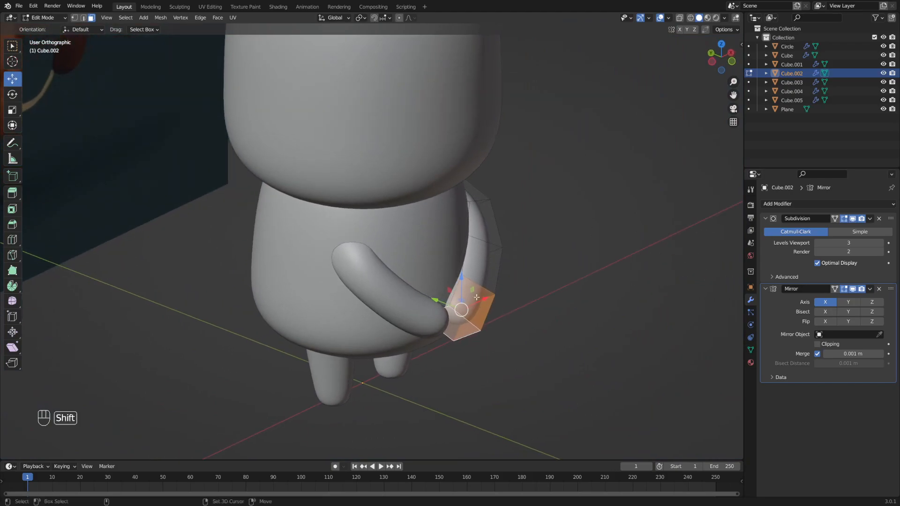
pyautogui.keyDown('shift'); pyautogui.click(453, 291); pyautogui.keyUp('shift')
pyautogui.moveTo(453, 293); pyautogui.dragTo(396, 300, button='middle')
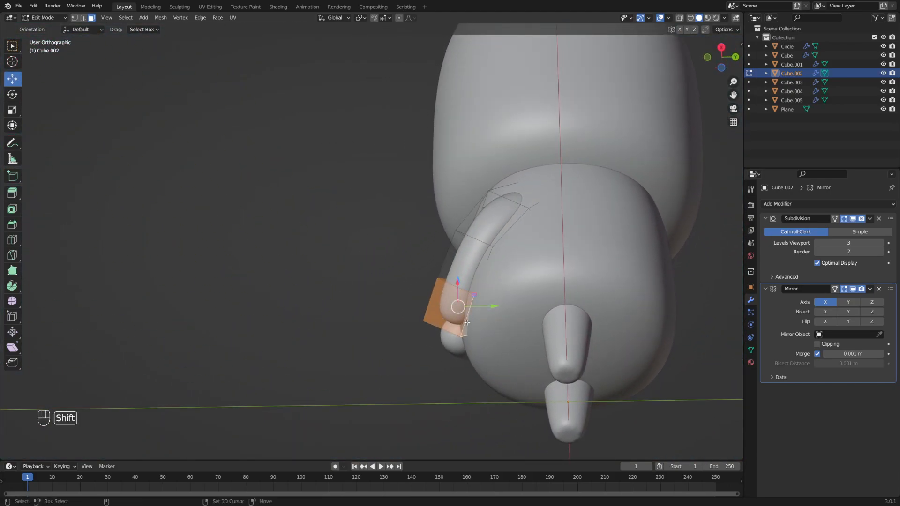
pyautogui.moveTo(446, 323); pyautogui.dragTo(468, 275, button='middle')
pyautogui.scroll(2, 532, 306)
pyautogui.scroll(-1, 501, 297)
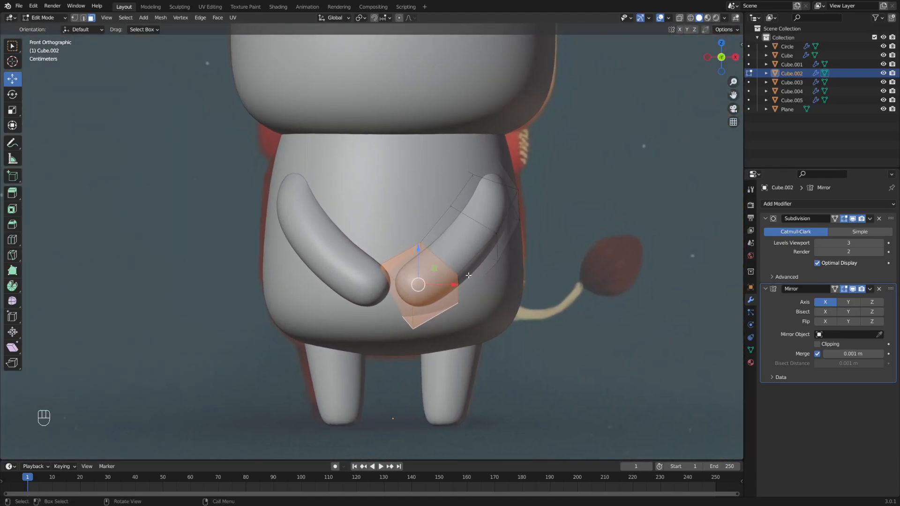
# - Duplicate the hand faces in place and separate them into a new object, Cube.006
pyautogui.hotkey('shift', 'd')
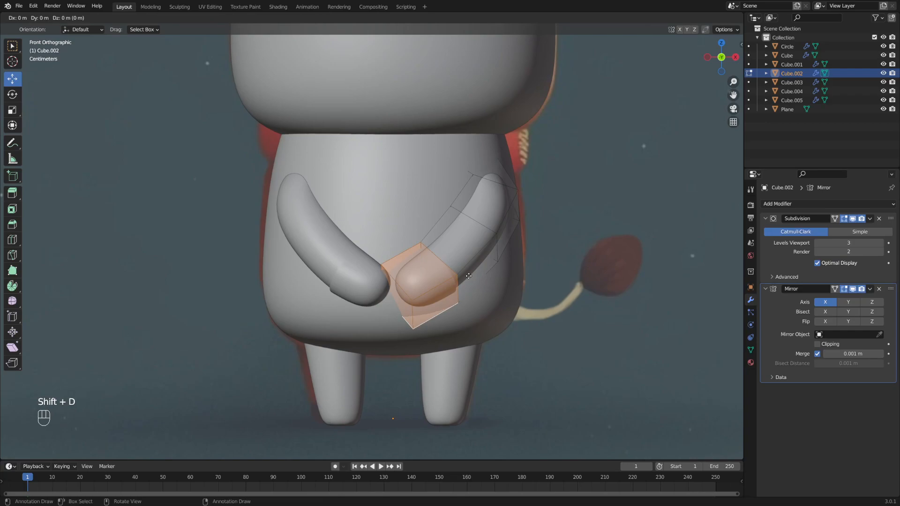
pyautogui.press('Return')
pyautogui.press('p')
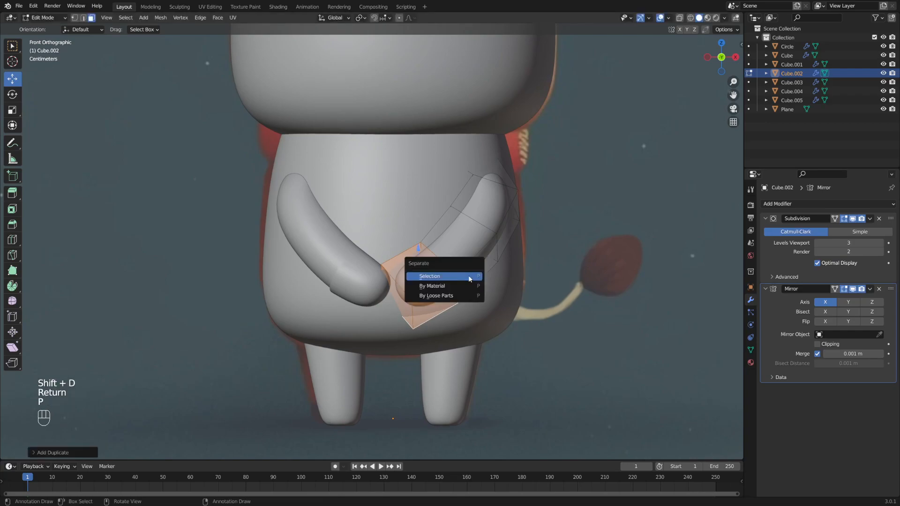
pyautogui.click(469, 279)
pyautogui.press('Tab')
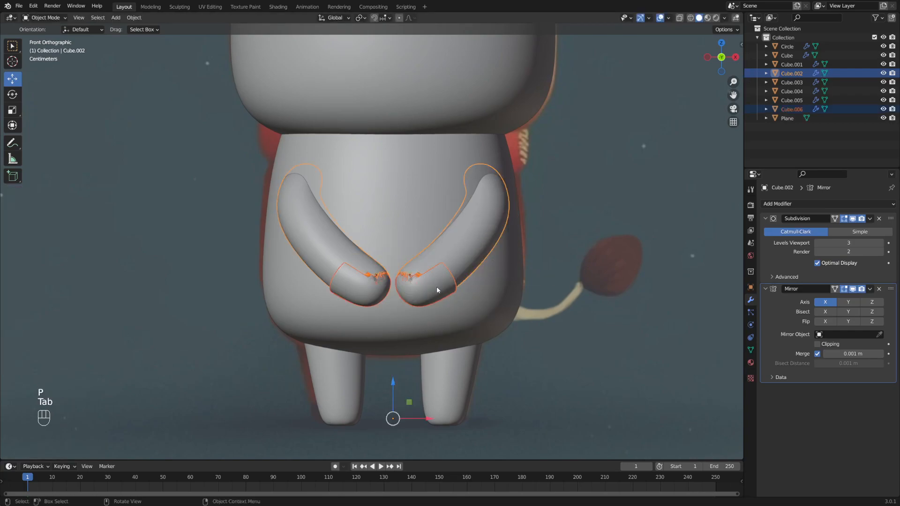
# - Edit Cube.006 with all faces selected, scaling it slightly and nudging its position
pyautogui.click(437, 286)
pyautogui.scroll(2, 436, 286)
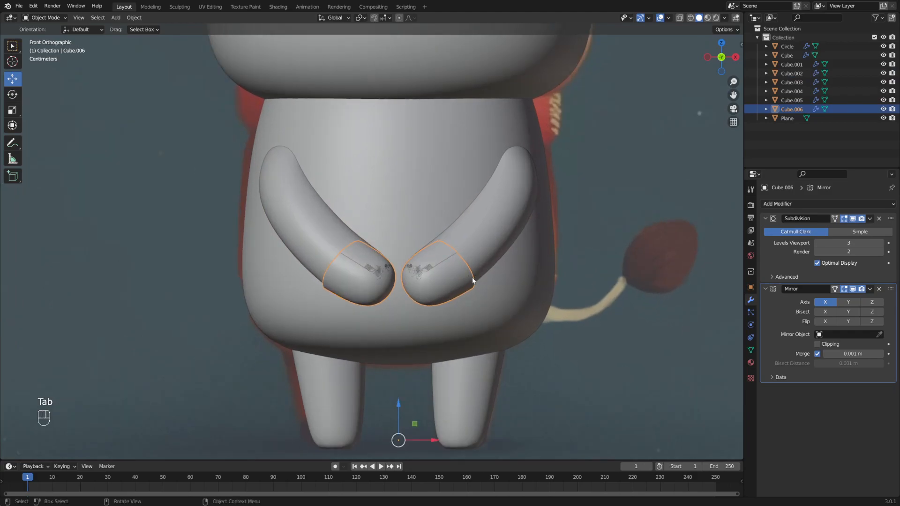
pyautogui.press('Tab')
pyautogui.click(529, 283)
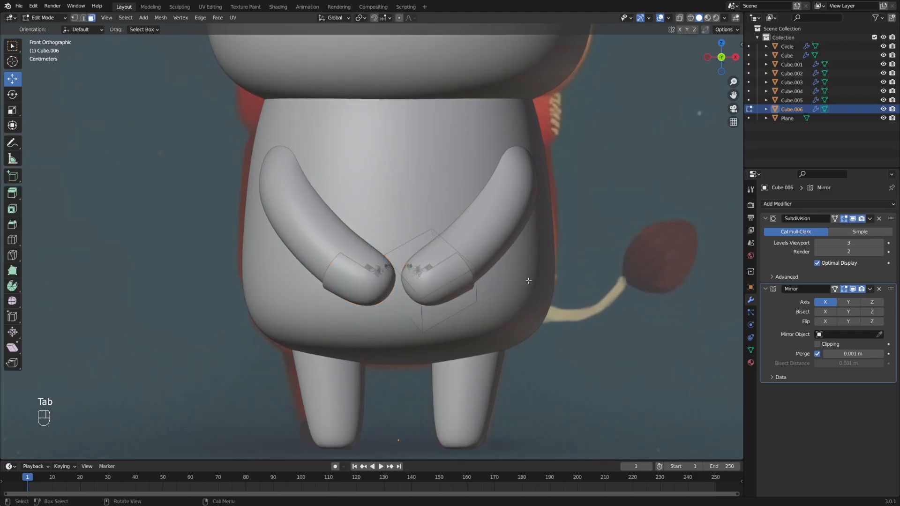
pyautogui.press('a')
pyautogui.moveTo(536, 282); pyautogui.dragTo(528, 283, button='middle')
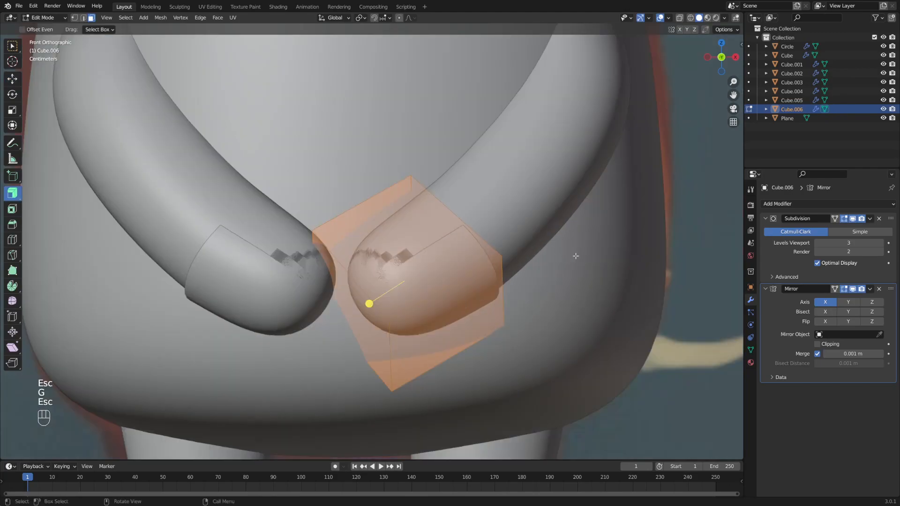
pyautogui.press('s')
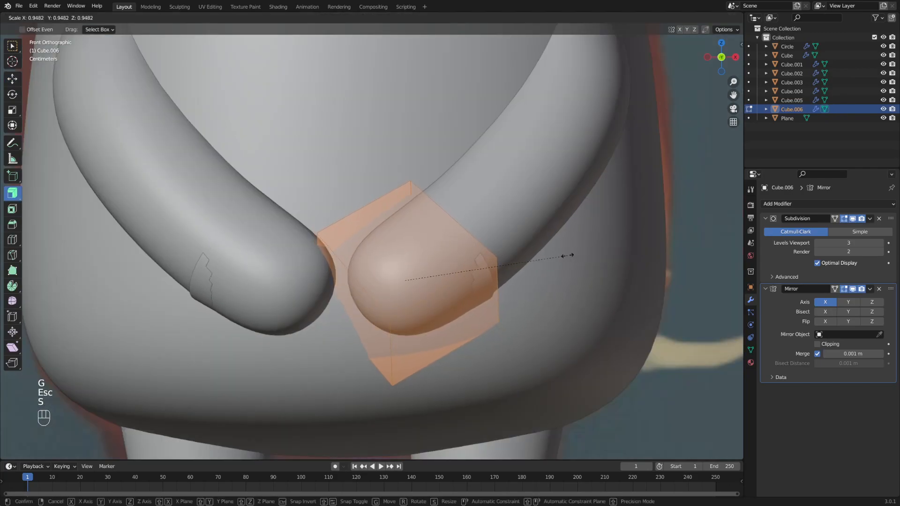
pyautogui.click(559, 255)
pyautogui.press('g')
pyautogui.click(564, 259)
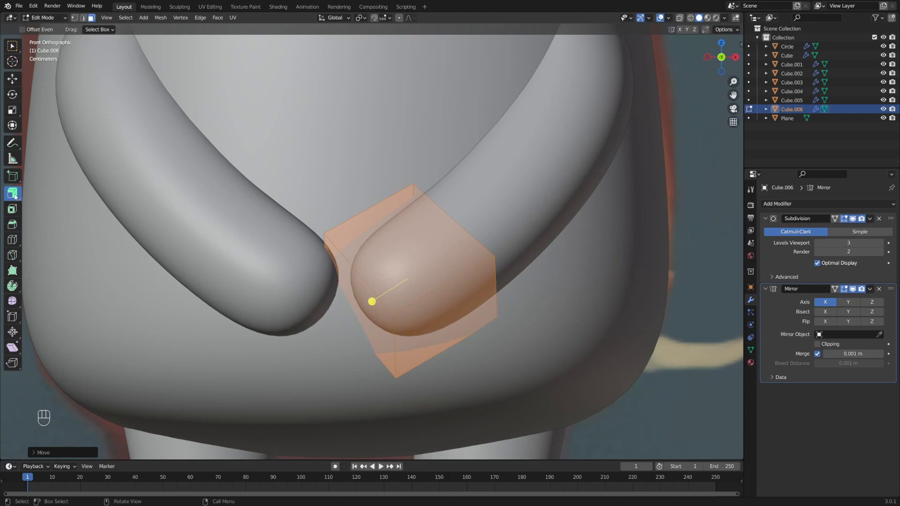
# - Extrude the hand piece along its normals into a thicker shell around the hand
pyautogui.moveTo(15, 196); pyautogui.dragTo(60, 235)
pyautogui.moveTo(370, 303); pyautogui.dragTo(431, 290)
pyautogui.moveTo(519, 267); pyautogui.dragTo(404, 309, button='middle')
# - Select the cuff's opening edges and shrink them using X-ray view to tighten the opening
pyautogui.press('2')
pyautogui.click(376, 297)
pyautogui.moveTo(365, 244); pyautogui.dragTo(395, 198, button='middle')
pyautogui.moveTo(476, 276); pyautogui.dragTo(454, 315, button='middle')
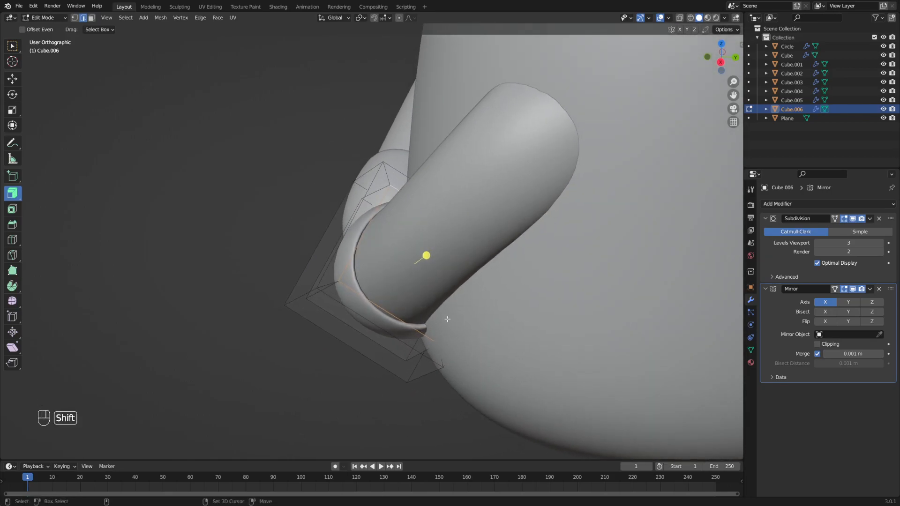
pyautogui.hotkey('alt', 'z')
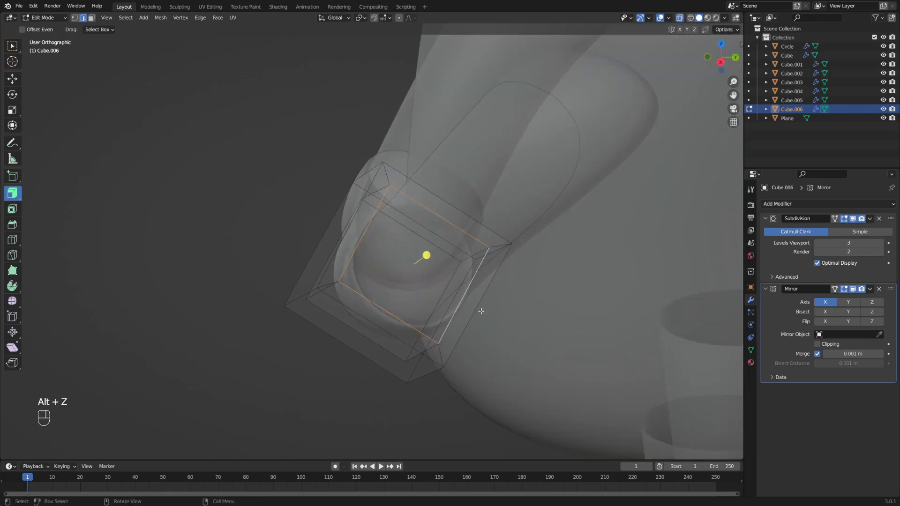
pyautogui.press('s')
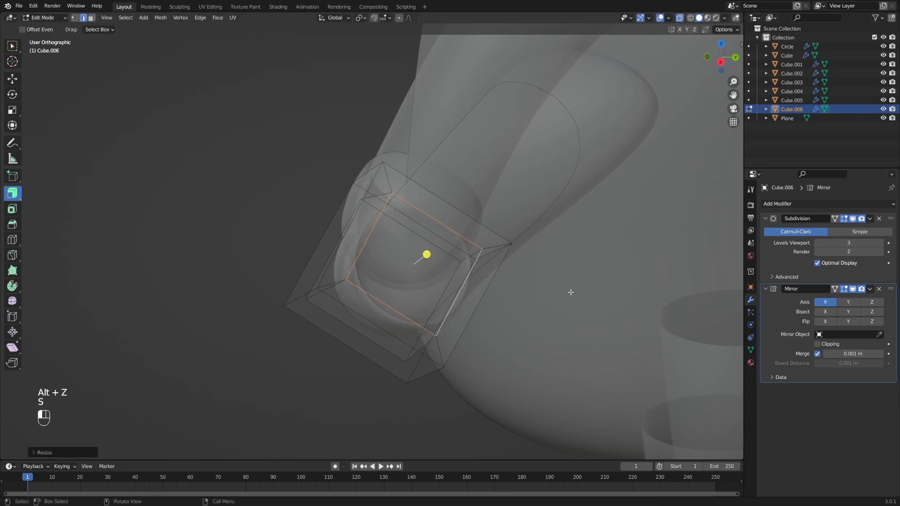
pyautogui.click(570, 293)
pyautogui.hotkey('alt', 'z')
# - Add an edge loop with Ctrl+R near the cuff's rim
pyautogui.scroll(2, 345, 280)
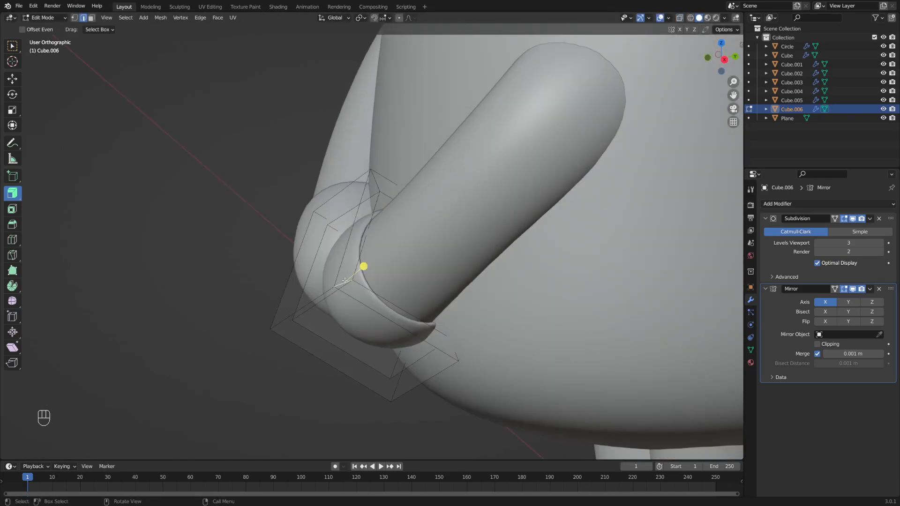
pyautogui.moveTo(391, 275); pyautogui.dragTo(328, 288, button='middle')
pyautogui.hotkey('ctrl', 'r')
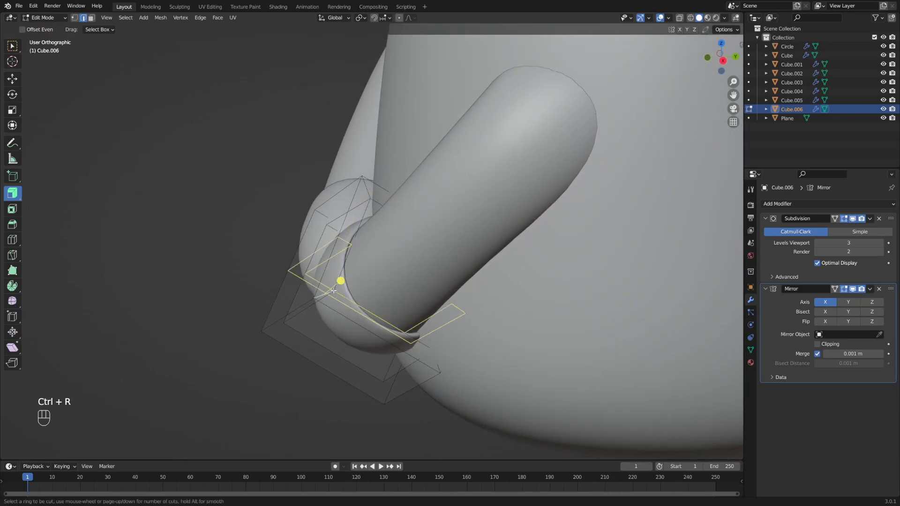
pyautogui.click(336, 290)
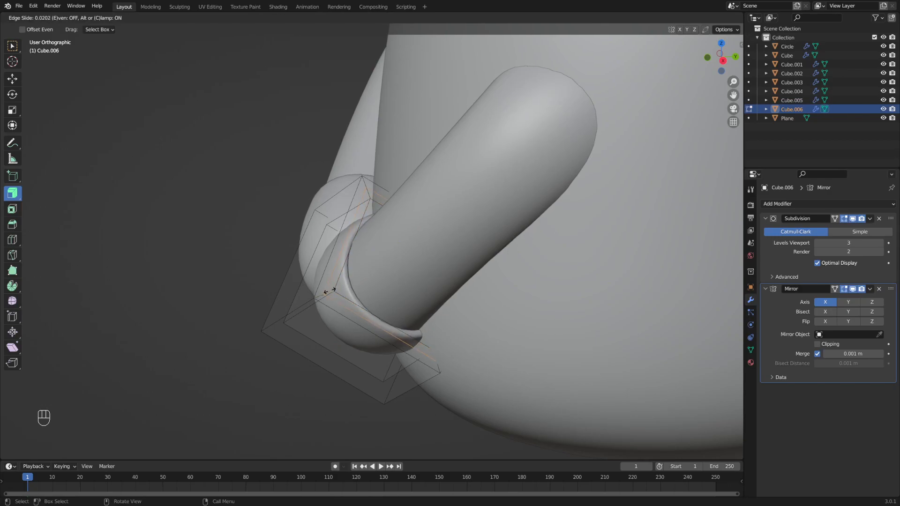
pyautogui.click(337, 290)
pyautogui.moveTo(356, 286); pyautogui.dragTo(427, 277, button='middle')
pyautogui.keyDown('shift'); pyautogui.moveTo(427, 277); pyautogui.dragTo(417, 278, button='middle'); pyautogui.keyUp('shift')
pyautogui.scroll(-1, 417, 279)
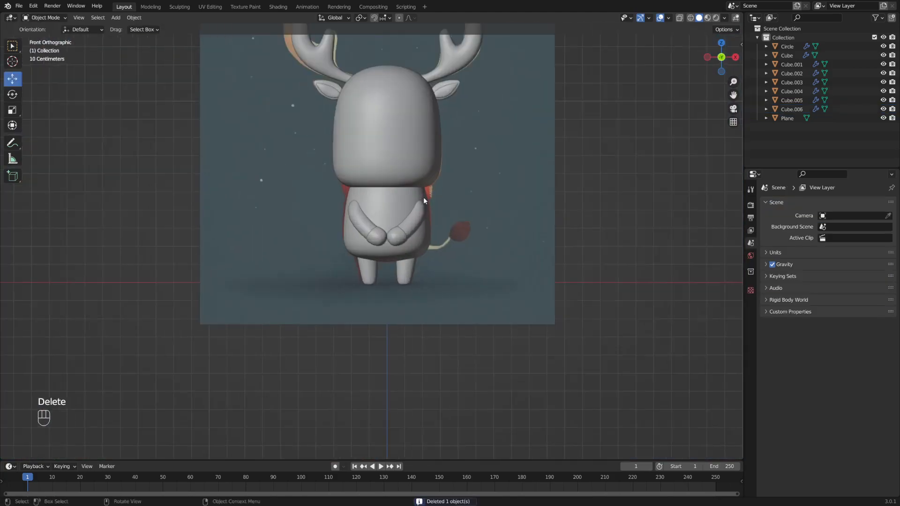
pyautogui.scroll(4, 423, 201)
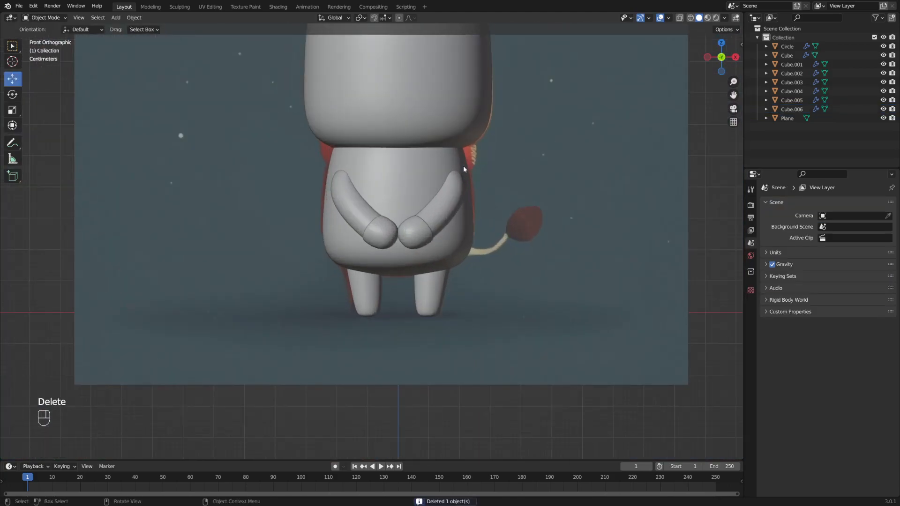
# - Add a UV sphere, shrink it, and stretch it along Z into an egg shape
pyautogui.hotkey('shift', 'a')
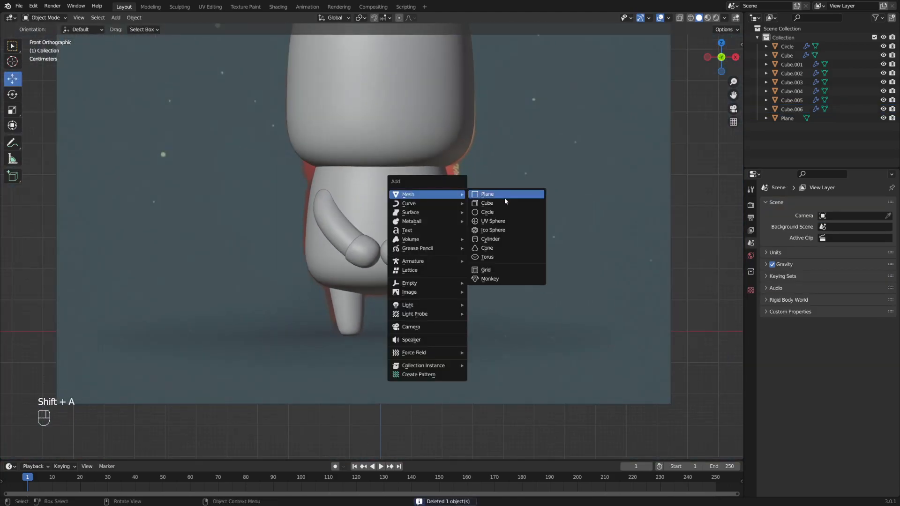
pyautogui.click(493, 221)
pyautogui.scroll(-3, 500, 203)
pyautogui.press('s')
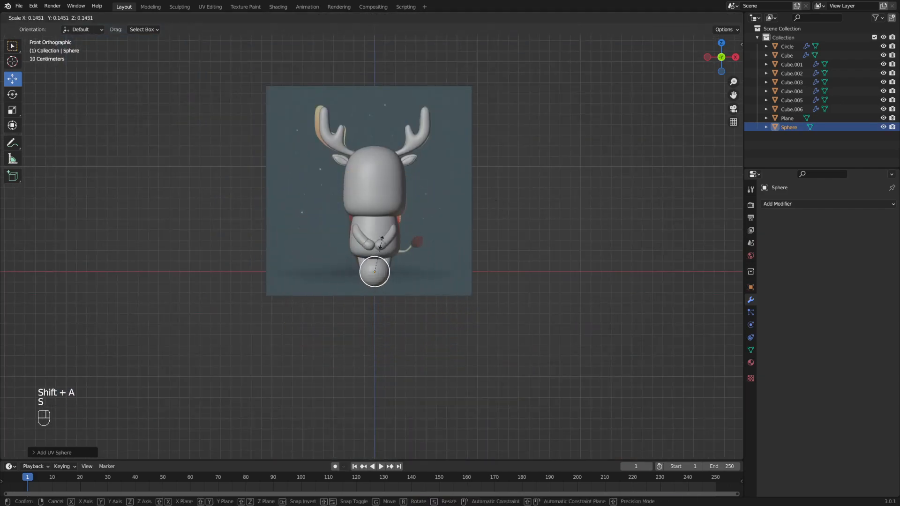
pyautogui.click(383, 256)
pyautogui.scroll(8, 446, 231)
pyautogui.press('s')
pyautogui.click(439, 220)
pyautogui.scroll(2, 443, 253)
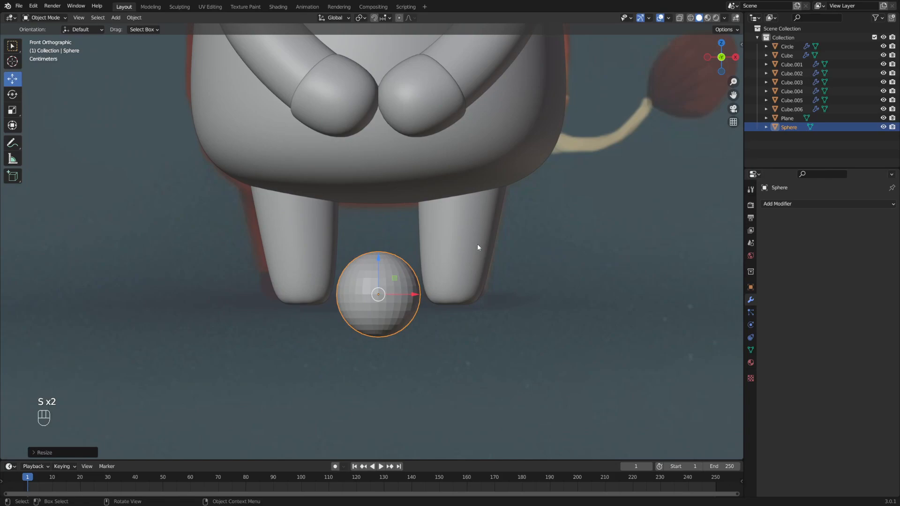
pyautogui.press('s')
pyautogui.press('z')
pyautogui.click(470, 153)
# - In Object Mode, move the egg up onto the body and over beside the hands
pyautogui.press('Tab')
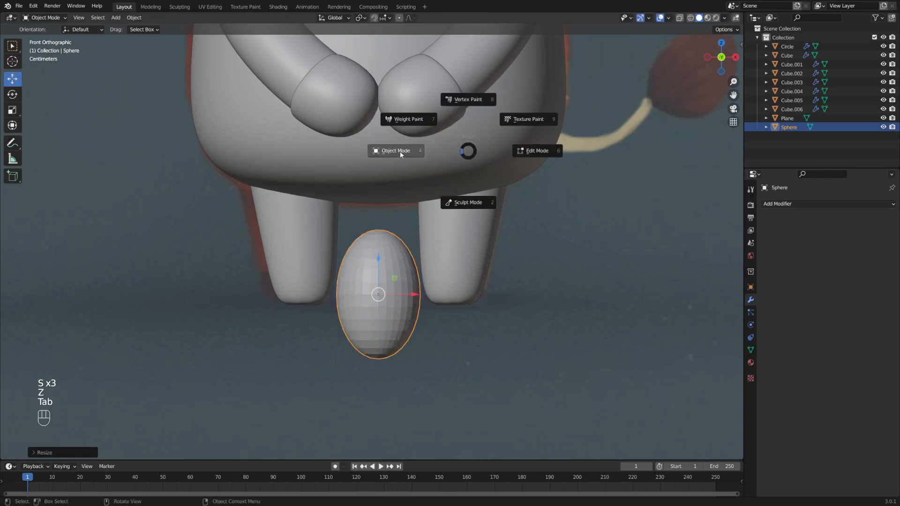
pyautogui.click(399, 154)
pyautogui.scroll(-2, 417, 225)
pyautogui.press('Tab')
pyautogui.click(359, 227)
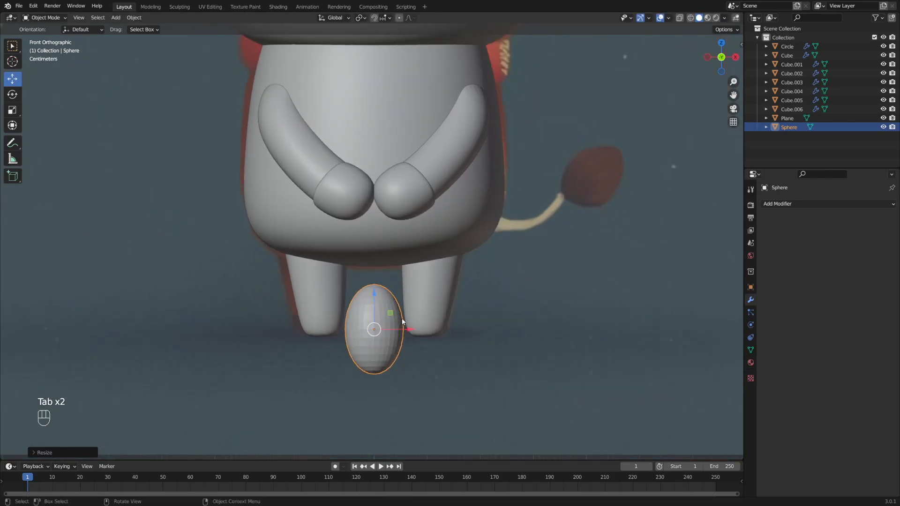
pyautogui.press('g')
pyautogui.click(423, 180)
pyautogui.keyDown('alt'); pyautogui.moveTo(423, 180); pyautogui.dragTo(478, 232, button='middle'); pyautogui.keyUp('alt')
pyautogui.press('g')
pyautogui.click(623, 214)
pyautogui.keyDown('alt'); pyautogui.moveTo(623, 215); pyautogui.dragTo(613, 191, button='middle'); pyautogui.keyUp('alt')
# - Shrink, rotate and move the egg onto the hands
pyautogui.press('s')
pyautogui.click(539, 195)
pyautogui.scroll(3, 515, 233)
pyautogui.press('r')
pyautogui.click(543, 147)
pyautogui.press('g')
pyautogui.click(533, 165)
pyautogui.moveTo(532, 164); pyautogui.dragTo(569, 191, button='middle')
pyautogui.press('g')
pyautogui.click(522, 204)
# - Tilt and reposition the egg as a thumb on the right mitten, then open Add Modifier
pyautogui.press('r')
pyautogui.click(557, 152)
pyautogui.moveTo(556, 153); pyautogui.dragTo(471, 206, button='middle')
pyautogui.press('g')
pyautogui.click(540, 214)
pyautogui.press('g')
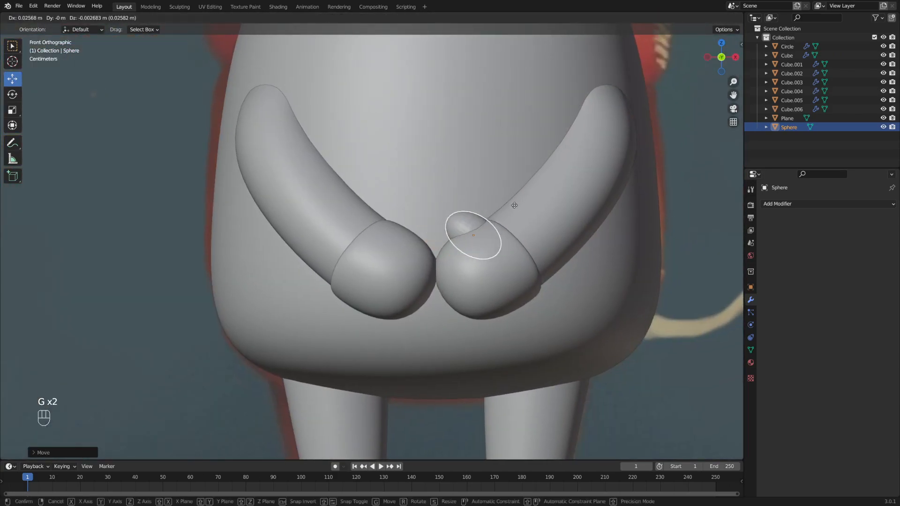
pyautogui.click(533, 223)
pyautogui.press('r')
pyautogui.click(394, 237)
pyautogui.moveTo(394, 237); pyautogui.dragTo(449, 235, button='middle')
pyautogui.press('r')
pyautogui.click(490, 221)
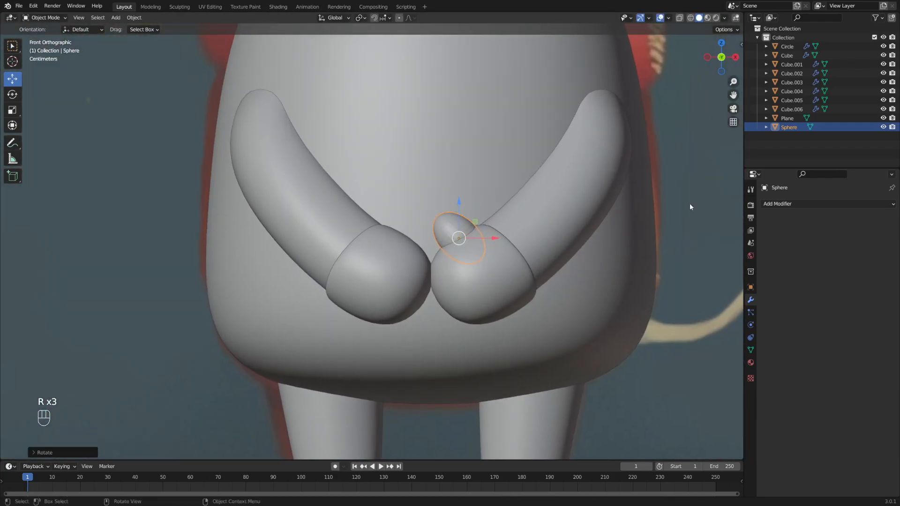
pyautogui.click(794, 204)
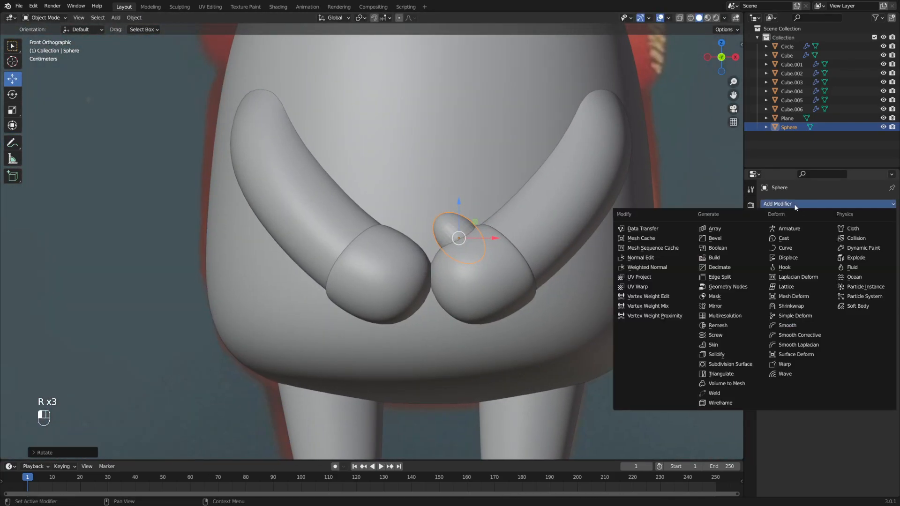
# - Add a Subdivision Surface modifier to the thumb sphere
pyautogui.click(725, 364)
pyautogui.press('space')
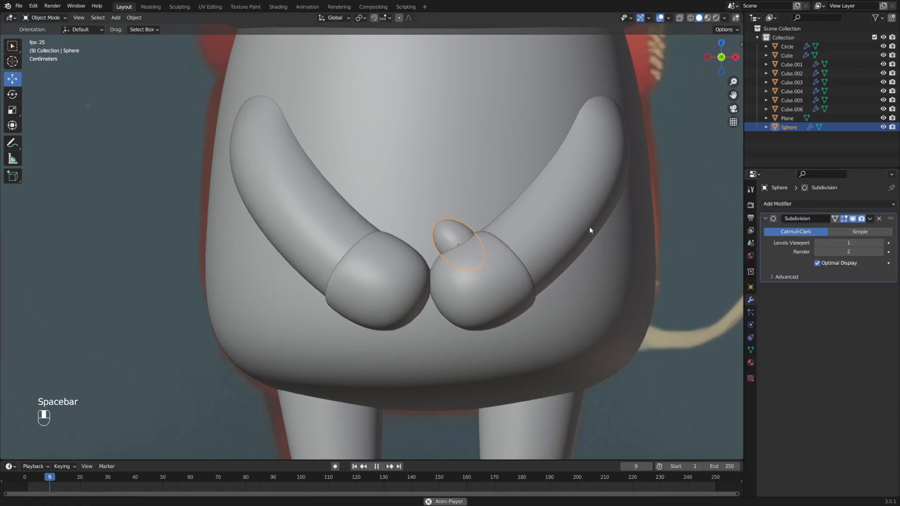
pyautogui.press('space')
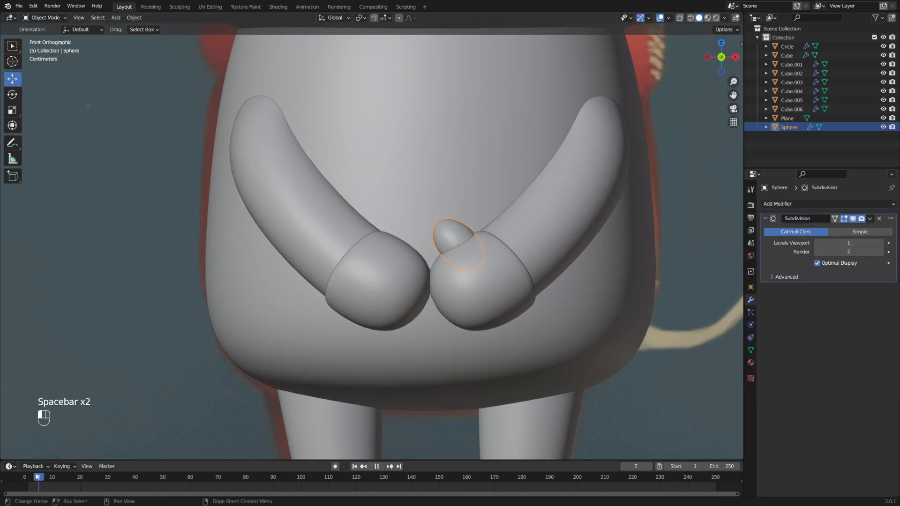
pyautogui.keyDown('shift'); pyautogui.moveTo(603, 230); pyautogui.dragTo(529, 231, button='middle'); pyautogui.keyUp('shift')
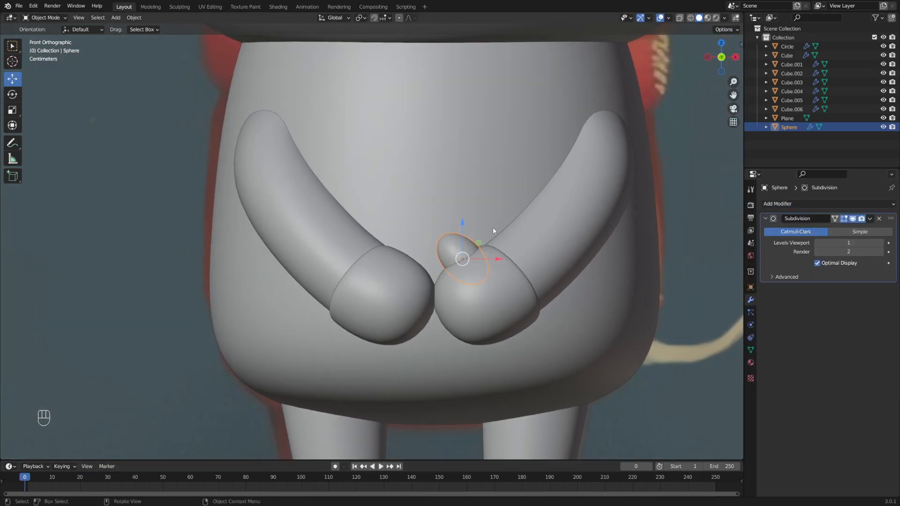
# - Tilt the thumb sphere slightly and apply all its transforms
pyautogui.press('r')
pyautogui.click(590, 210)
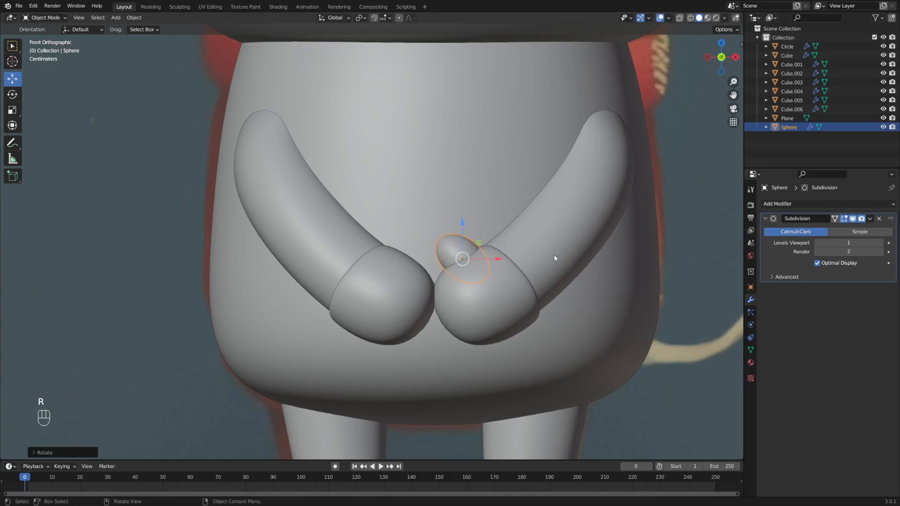
pyautogui.hotkey('ctrl', 'a')
pyautogui.click(541, 260)
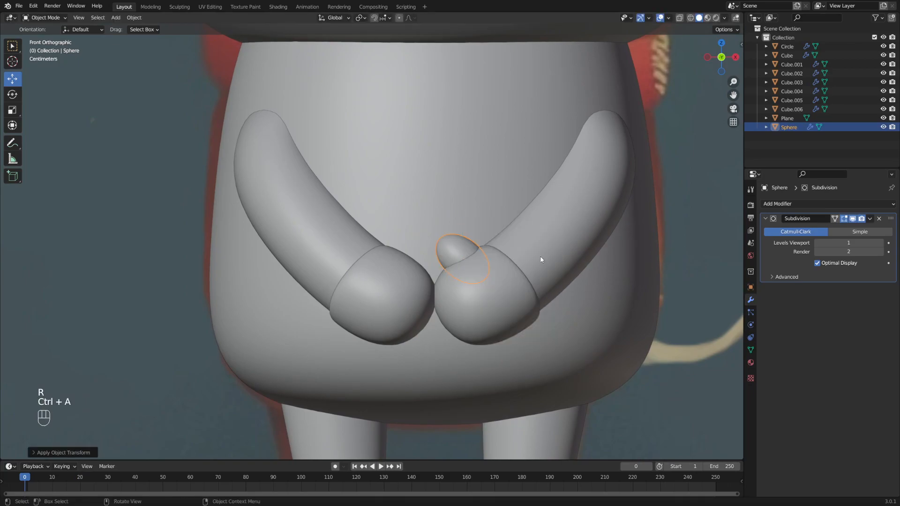
# - Add a Mirror modifier so the thumb appears on both hands
pyautogui.click(863, 201)
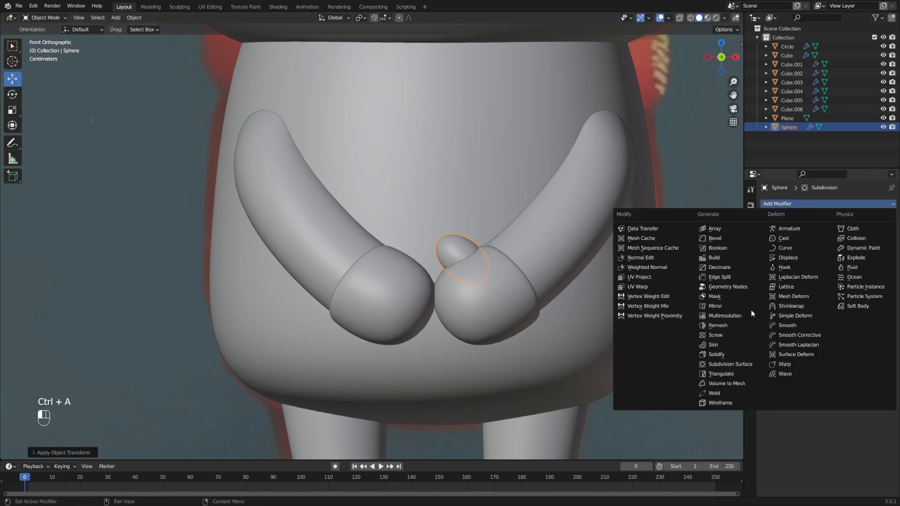
pyautogui.click(725, 306)
pyautogui.press('Tab')
pyautogui.press('Tab')
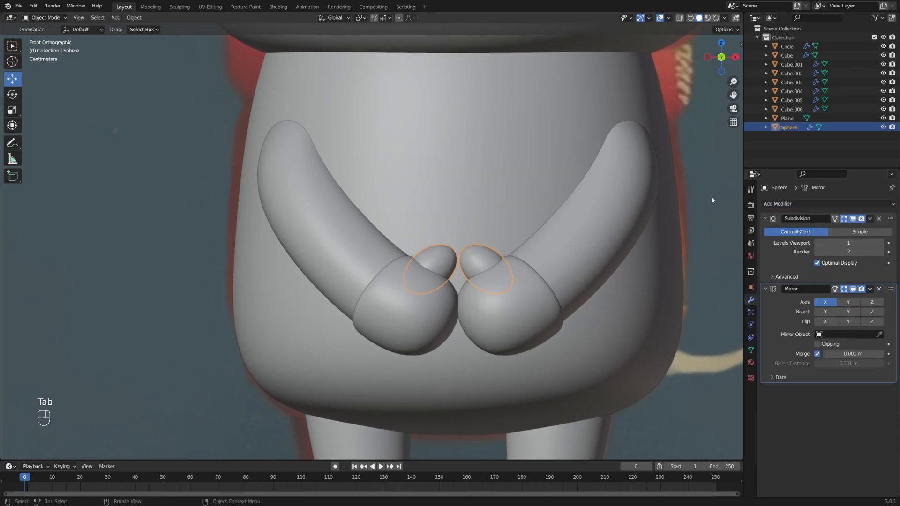
pyautogui.click(712, 201)
pyautogui.scroll(-6, 556, 215)
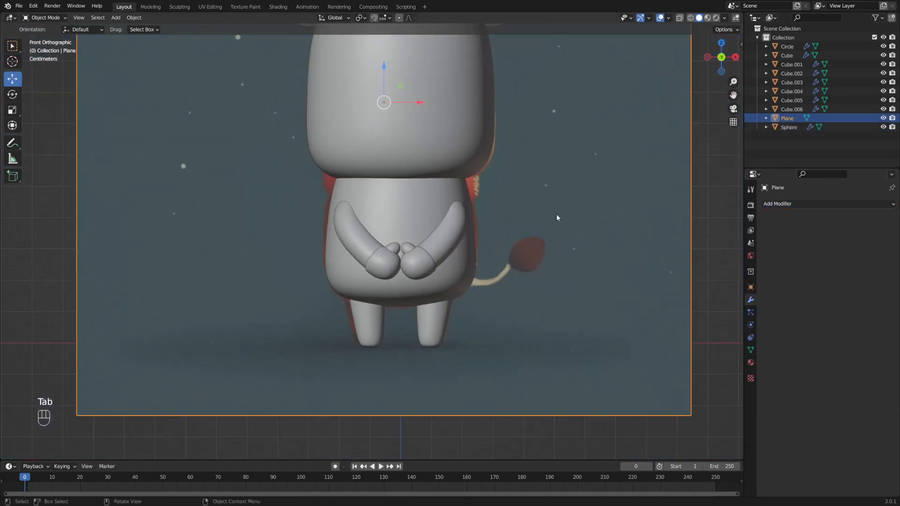
pyautogui.click(409, 250)
pyautogui.scroll(4, 412, 250)
# - Reshape the thumb in Edit Mode with several rotations, a scale and a move
pyautogui.press('Tab')
pyautogui.moveTo(503, 249); pyautogui.dragTo(566, 223, button='middle')
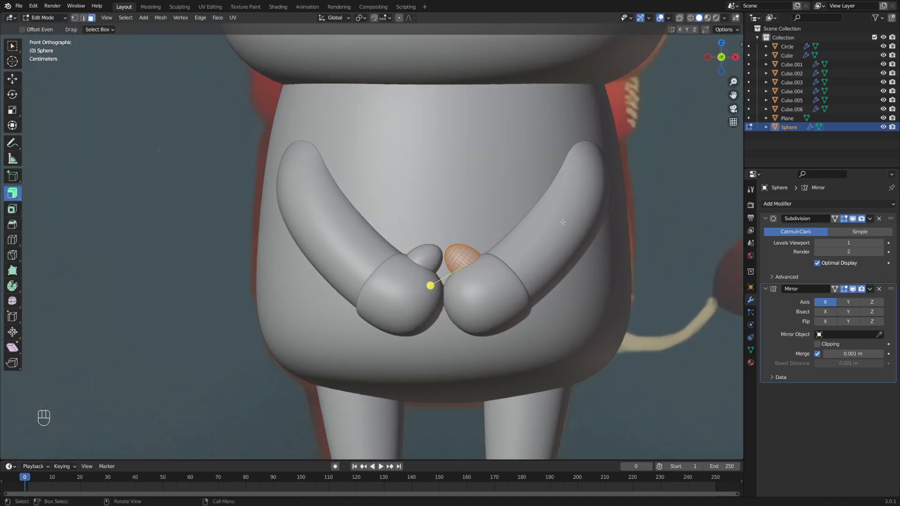
pyautogui.press('r')
pyautogui.click(572, 240)
pyautogui.press('s')
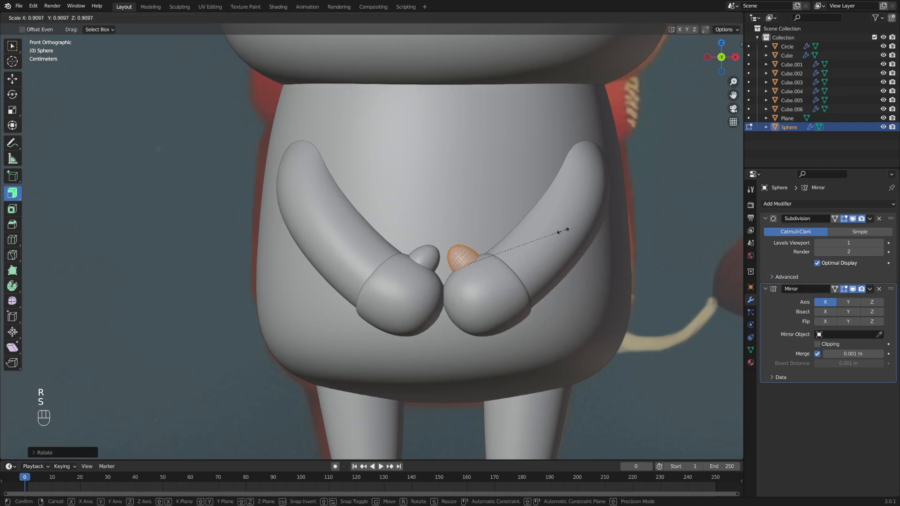
pyautogui.click(569, 226)
pyautogui.press('r')
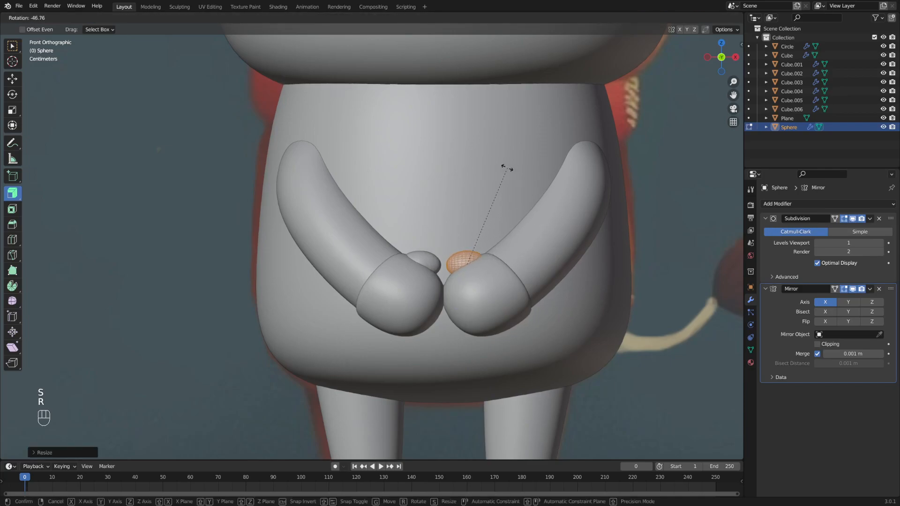
pyautogui.click(468, 308)
pyautogui.press('g')
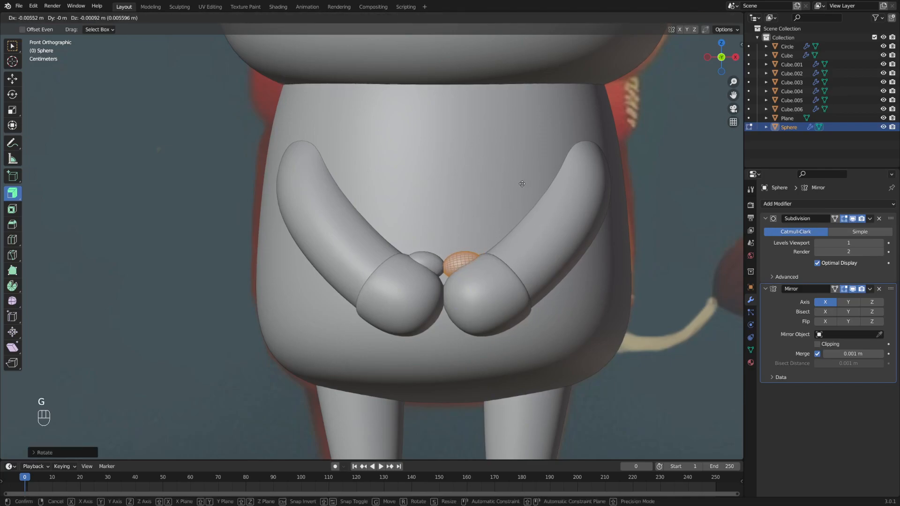
pyautogui.click(526, 184)
pyautogui.press('r')
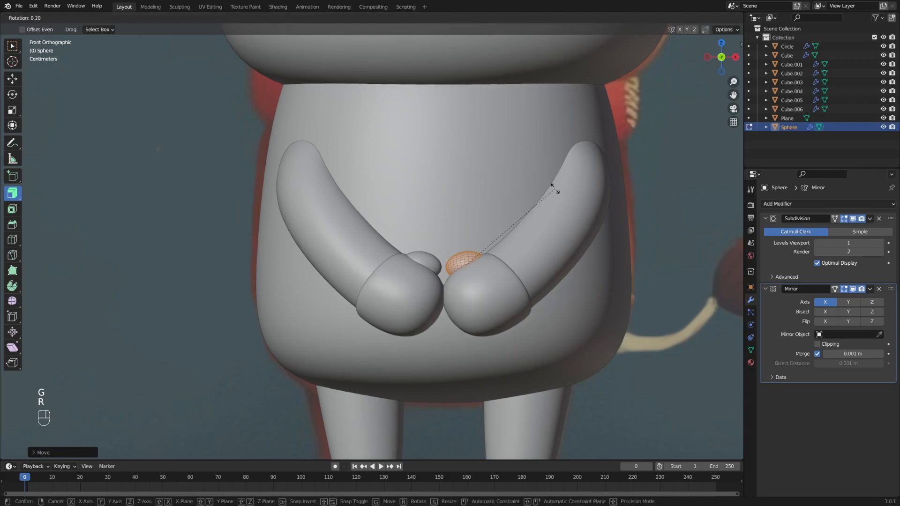
pyautogui.click(555, 189)
pyautogui.keyDown('alt'); pyautogui.moveTo(555, 189); pyautogui.dragTo(531, 204); pyautogui.keyUp('alt')
pyautogui.press('Tab')
# - Reselect the thumb and scale its whole mesh down in Edit Mode
pyautogui.click(680, 186)
pyautogui.scroll(-4, 623, 191)
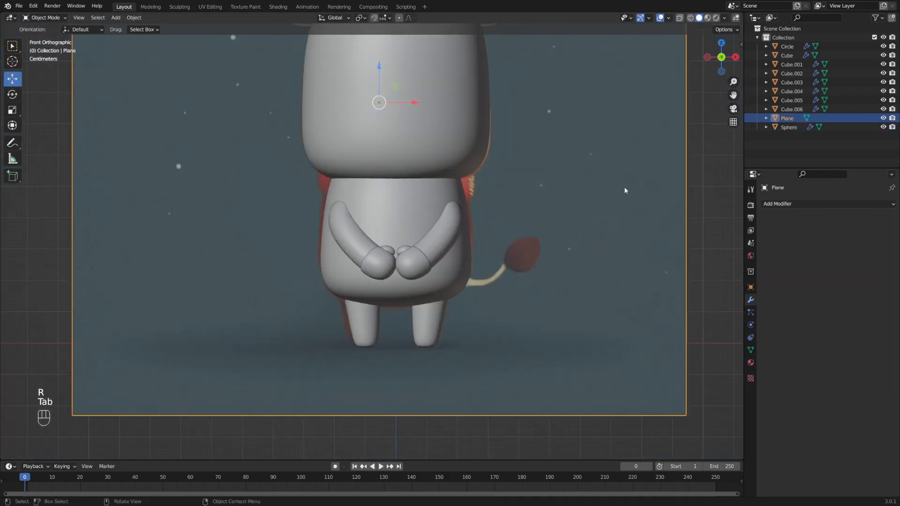
pyautogui.scroll(-3, 536, 189)
pyautogui.scroll(-3, 510, 197)
pyautogui.scroll(10, 483, 197)
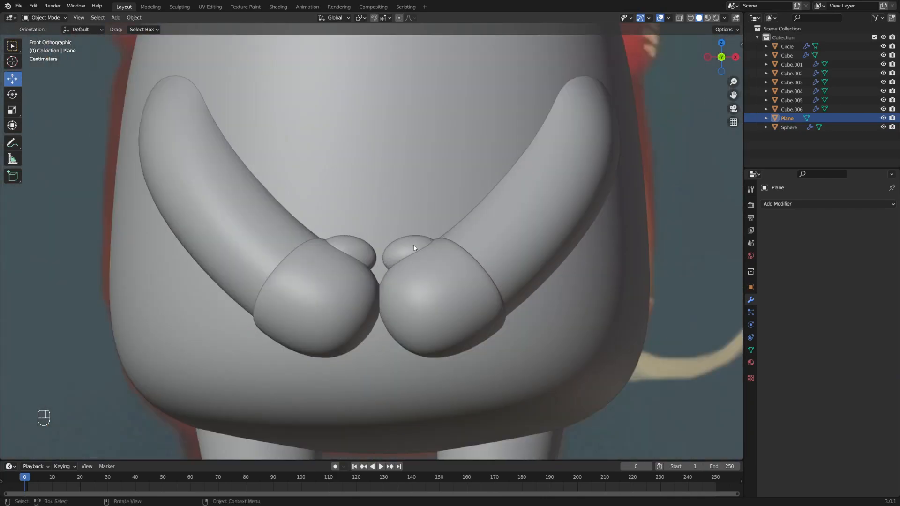
pyautogui.click(413, 245)
pyautogui.press('Tab')
pyautogui.press('a')
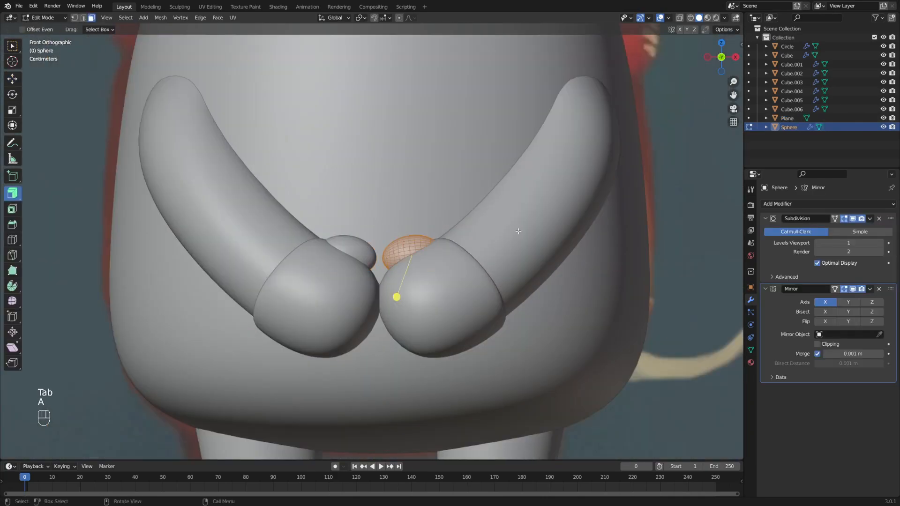
pyautogui.press('s')
pyautogui.click(524, 229)
# - Rotate the thumb around the Z axis and move it into place
pyautogui.moveTo(524, 229); pyautogui.dragTo(403, 262, button='middle')
pyautogui.press('r')
pyautogui.press('z')
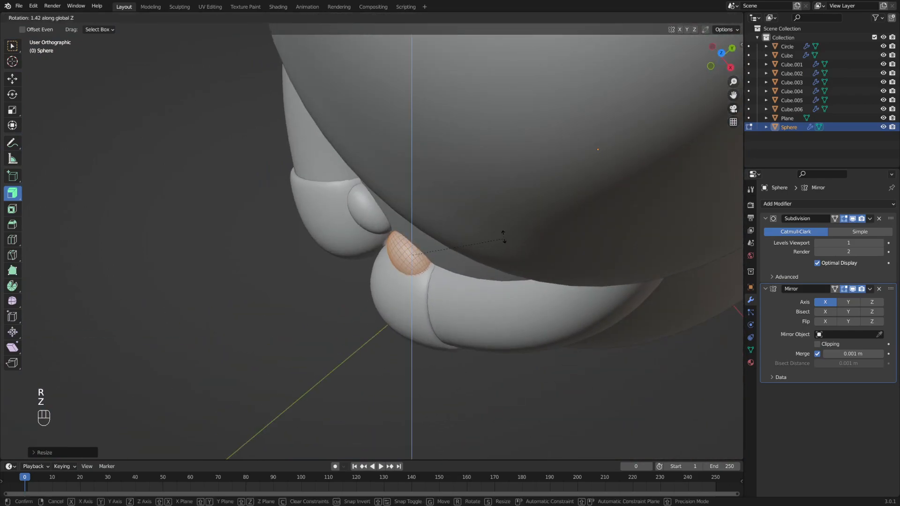
pyautogui.click(511, 196)
pyautogui.press('g')
pyautogui.click(508, 197)
pyautogui.keyDown('alt'); pyautogui.moveTo(509, 197); pyautogui.dragTo(498, 203, button='middle'); pyautogui.keyUp('alt')
# - Return to Object Mode and shade the thumbs smooth
pyautogui.press('Tab')
pyautogui.click(434, 206)
pyautogui.keyDown('alt'); pyautogui.moveTo(434, 207); pyautogui.dragTo(445, 213, button='middle'); pyautogui.keyUp('alt')
pyautogui.scroll(-4, 446, 212)
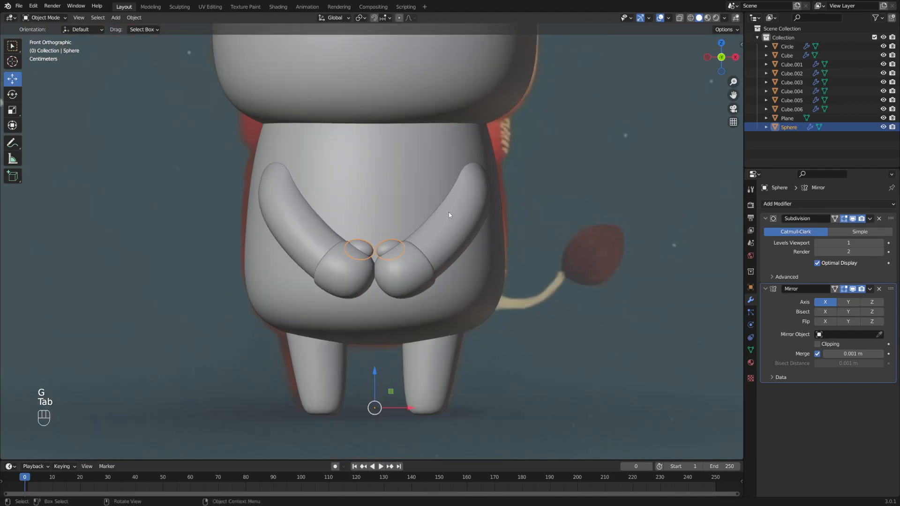
pyautogui.scroll(2, 369, 235)
pyautogui.rightClick(398, 250)
pyautogui.click(398, 251)
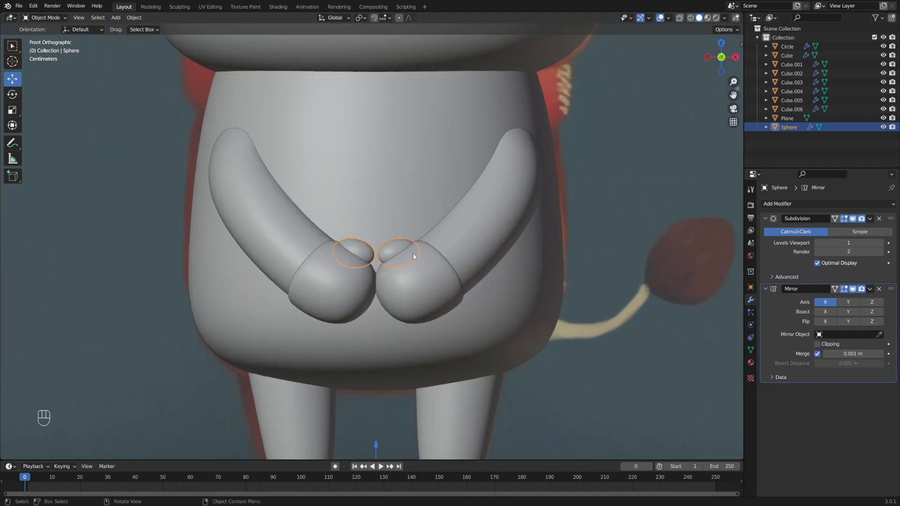
# - Select the body, then the thumb, and finally the Circle leg object
pyautogui.keyDown('shift'); pyautogui.moveTo(430, 261); pyautogui.dragTo(445, 223, button='middle'); pyautogui.keyUp('shift')
pyautogui.scroll(-1, 447, 224)
pyautogui.scroll(-1, 447, 225)
pyautogui.click(511, 263)
pyautogui.click(452, 338)
pyautogui.keyDown('shift'); pyautogui.moveTo(448, 296); pyautogui.dragTo(439, 272, button='middle'); pyautogui.keyUp('shift')
pyautogui.click(402, 197)
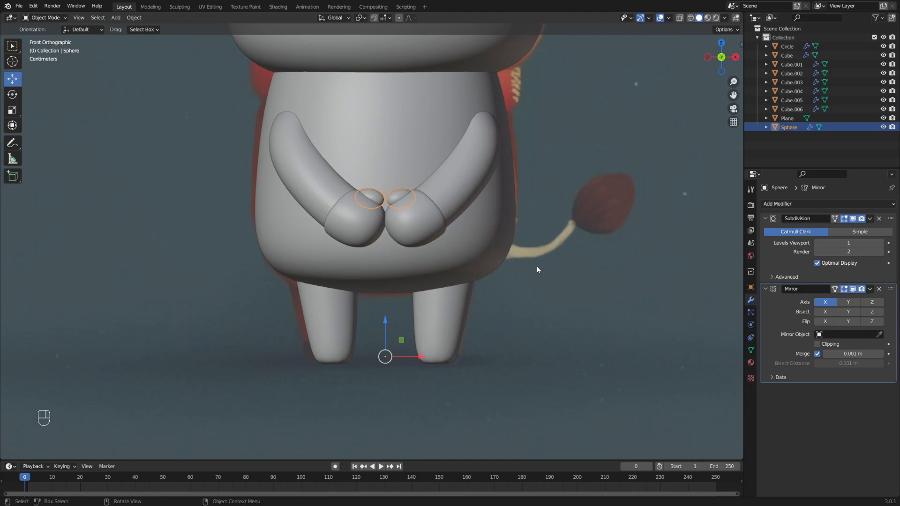
pyautogui.click(434, 333)
# - In wireframe Edit Mode, box-select the bottom faces of the Circle legs
pyautogui.press('Tab')
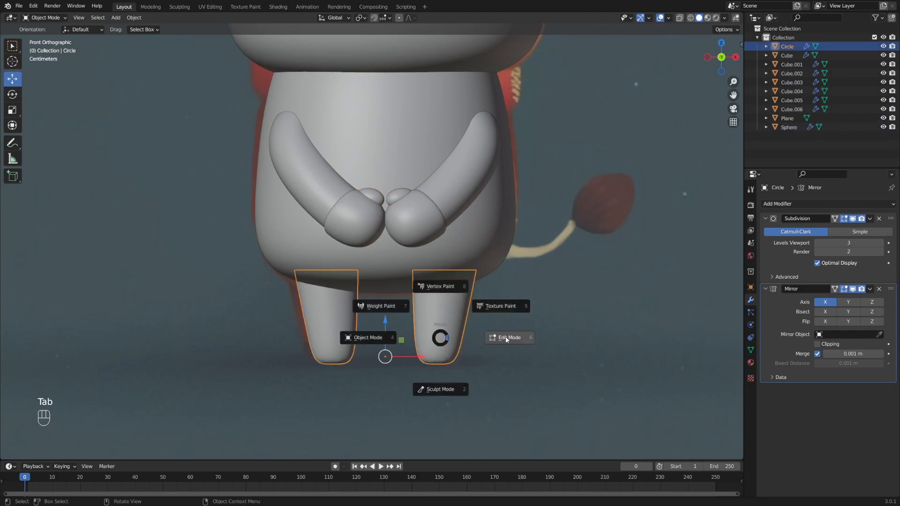
pyautogui.click(501, 338)
pyautogui.keyDown('alt'); pyautogui.moveTo(514, 345); pyautogui.dragTo(512, 280, button='middle'); pyautogui.keyUp('alt')
pyautogui.scroll(3, 493, 299)
pyautogui.hotkey('shift', 'z')
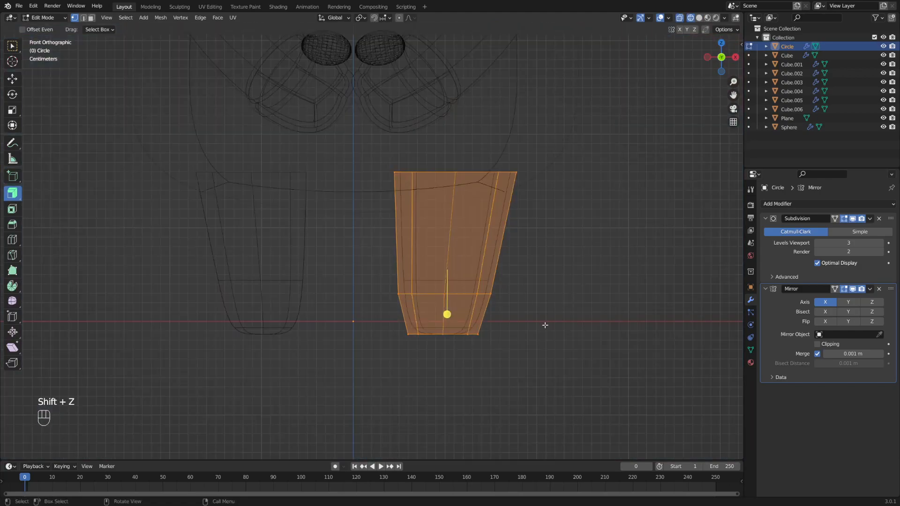
pyautogui.click(493, 287)
pyautogui.press('b')
pyautogui.moveTo(572, 367); pyautogui.dragTo(380, 282)
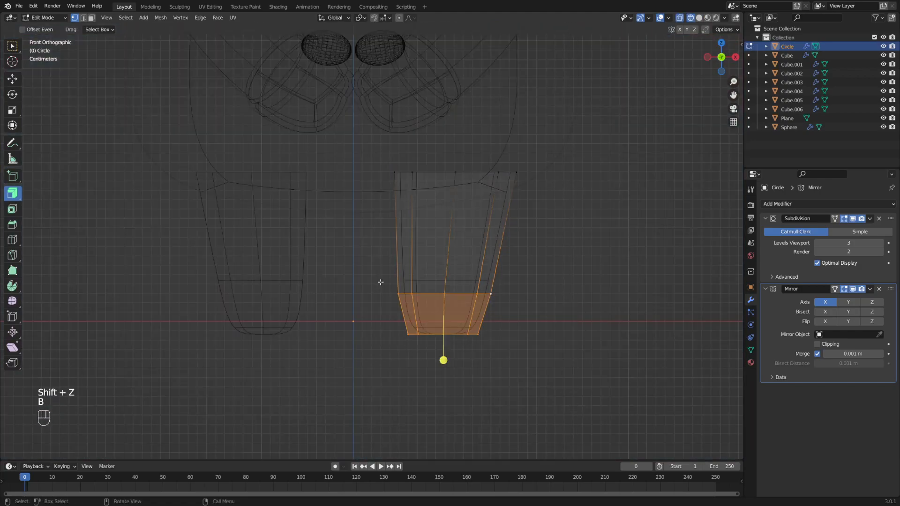
# - Duplicate those faces in place and separate them into the new object Circle.001
pyautogui.hotkey('shift', 'd')
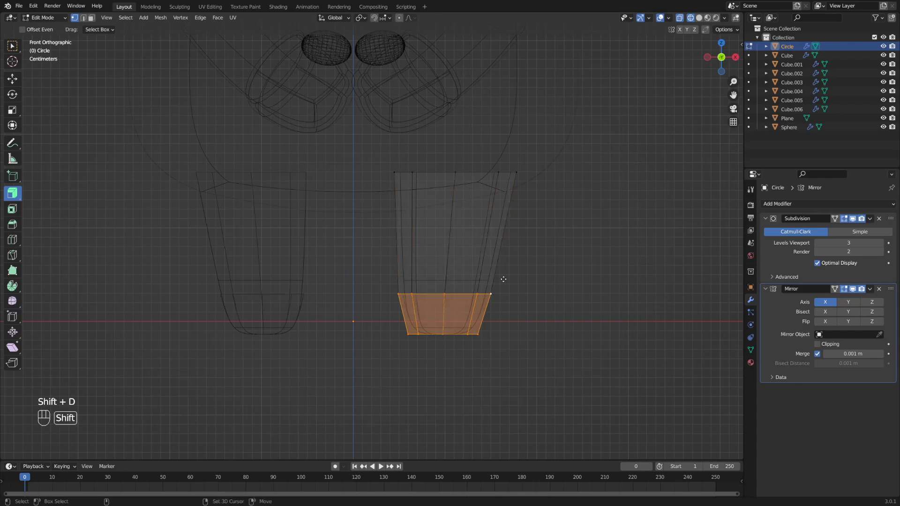
pyautogui.press('Return')
pyautogui.press('p')
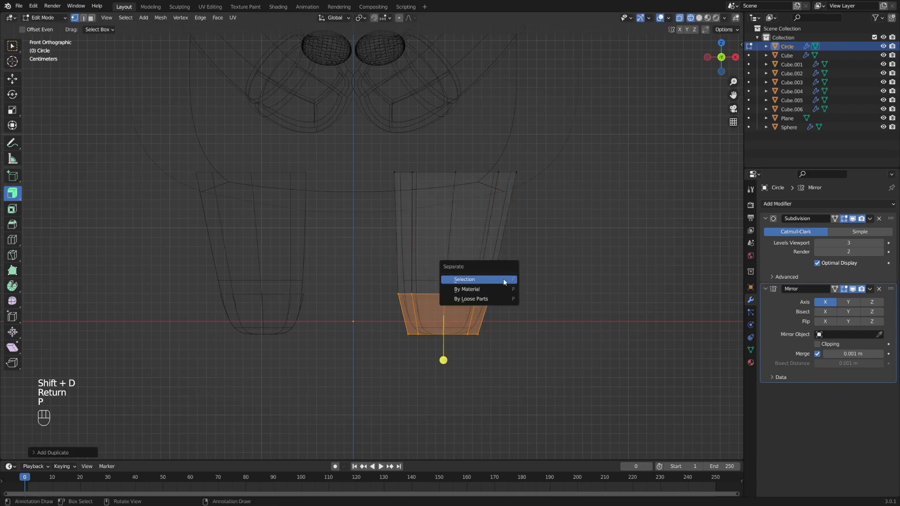
pyautogui.click(504, 282)
pyautogui.press('Tab')
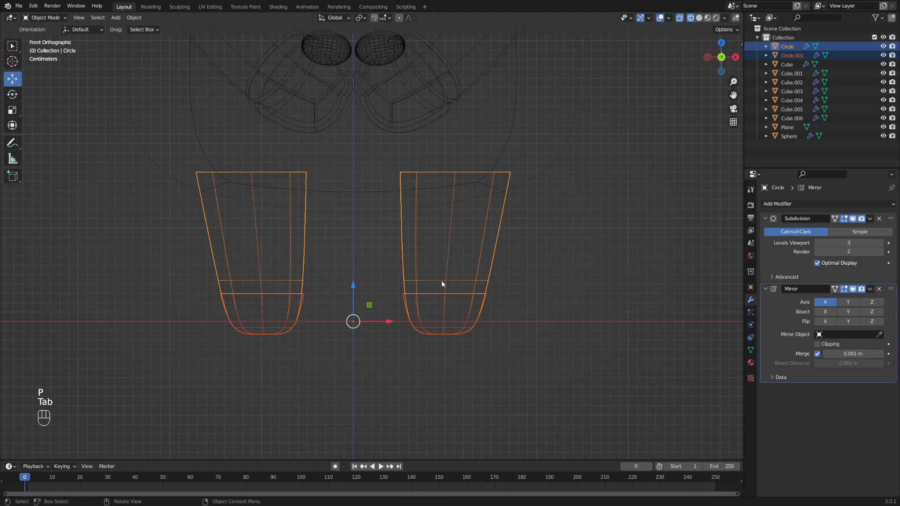
pyautogui.hotkey('shift', 'z')
# - Extrude the whole Circle.001 ring along its normals to thicken it into a shoe
pyautogui.click(449, 307)
pyautogui.keyDown('shift'); pyautogui.moveTo(448, 308); pyautogui.dragTo(407, 294, button='middle'); pyautogui.keyUp('shift')
pyautogui.moveTo(406, 294); pyautogui.dragTo(402, 296, button='middle')
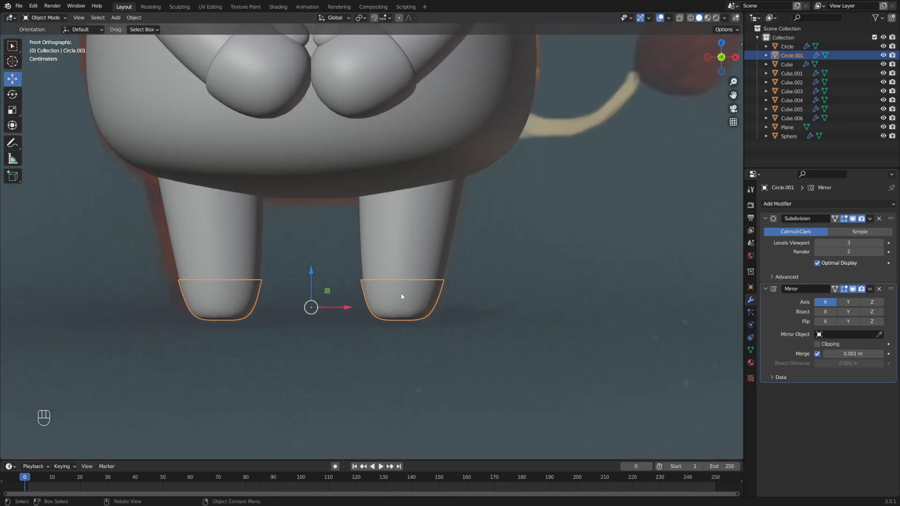
pyautogui.press('Tab')
pyautogui.click(473, 293)
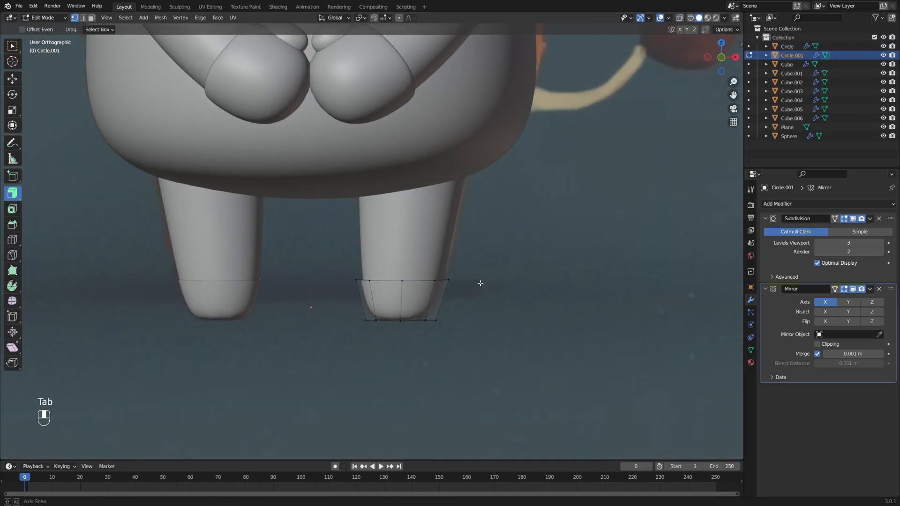
pyautogui.moveTo(480, 281); pyautogui.dragTo(445, 312, button='middle')
pyautogui.press('a')
pyautogui.scroll(3, 460, 261)
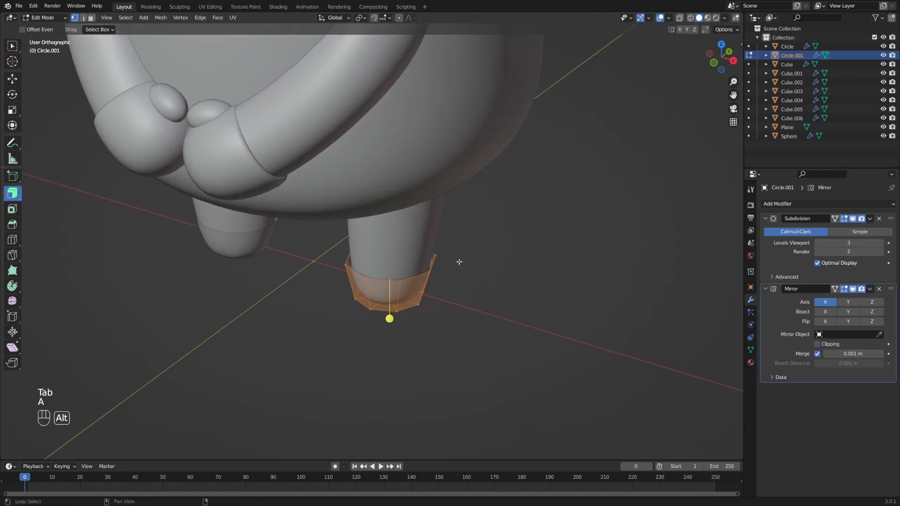
pyautogui.moveTo(19, 201); pyautogui.dragTo(80, 240)
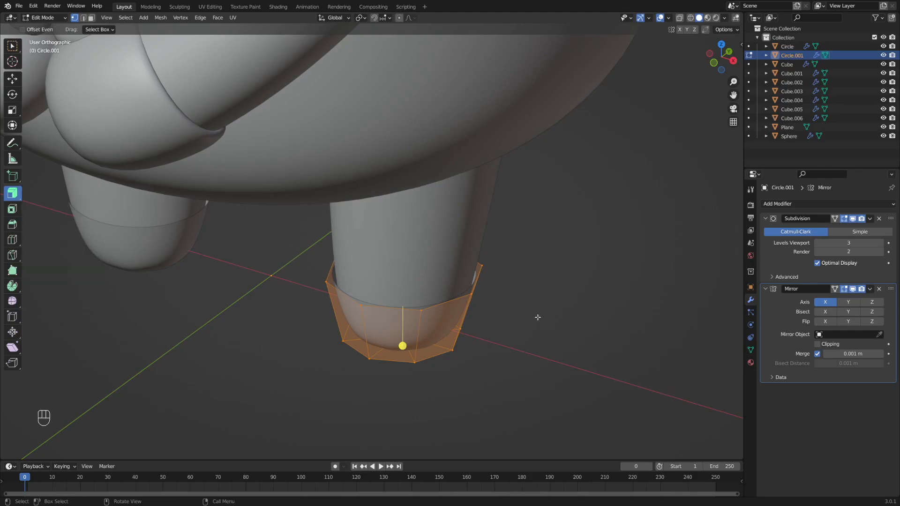
pyautogui.moveTo(402, 346); pyautogui.dragTo(456, 274)
# - Select the hoof's upper rim edge loop and scale it slightly narrower
pyautogui.press('2')
pyautogui.click(399, 308)
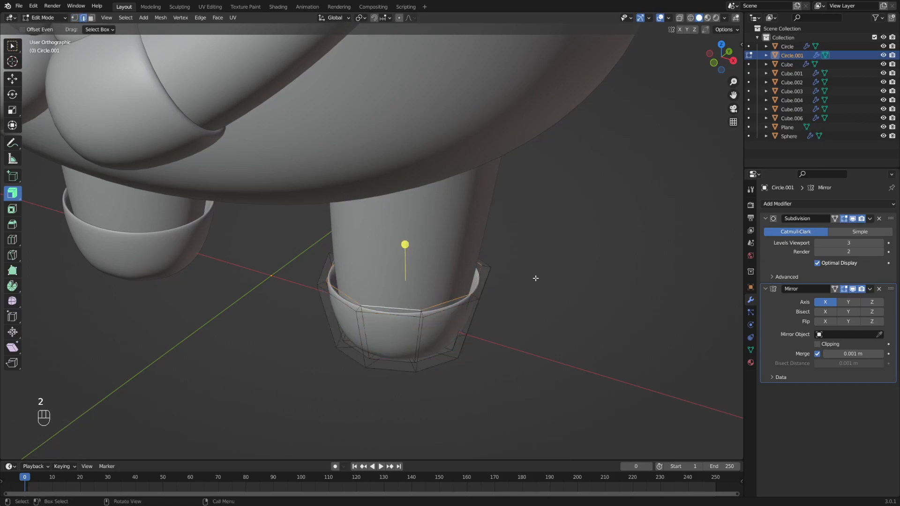
pyautogui.press('s')
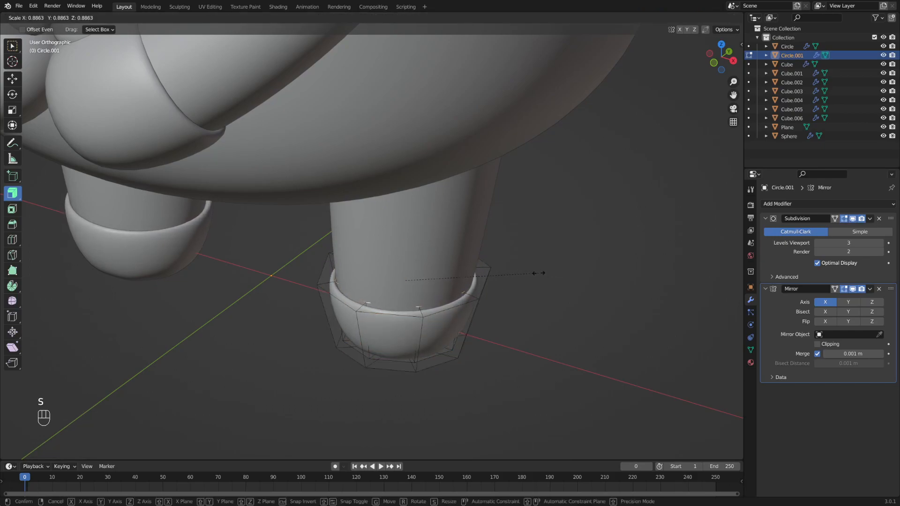
pyautogui.click(533, 272)
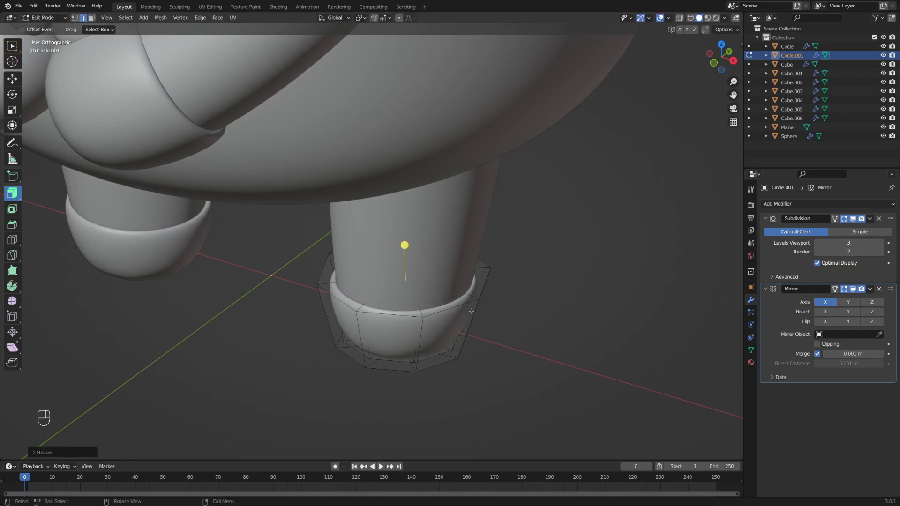
# - Inspect the hoof from the front and below, switching to vertex select
pyautogui.moveTo(453, 322); pyautogui.dragTo(443, 289, button='middle')
pyautogui.scroll(-1, 479, 297)
pyautogui.scroll(3, 196, 241)
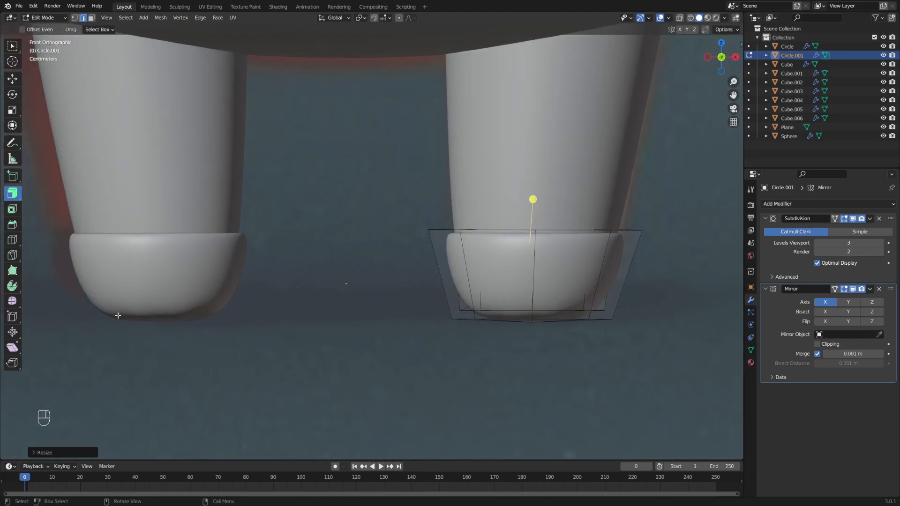
pyautogui.keyDown('alt'); pyautogui.moveTo(522, 313); pyautogui.dragTo(408, 293, button='middle'); pyautogui.keyUp('alt')
pyautogui.keyDown('alt'); pyautogui.moveTo(407, 292); pyautogui.dragTo(424, 301, button='middle'); pyautogui.keyUp('alt')
pyautogui.scroll(2, 377, 292)
pyautogui.press('1')
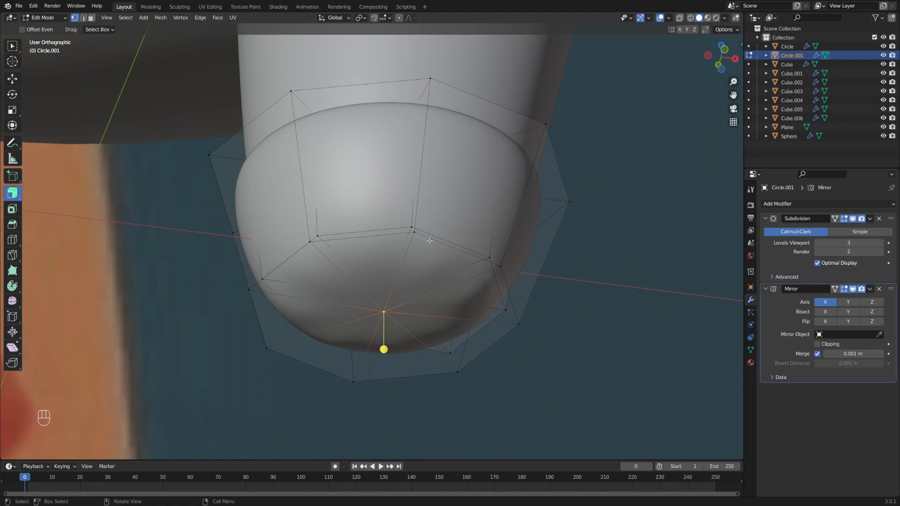
pyautogui.moveTo(386, 310); pyautogui.dragTo(431, 291, button='middle')
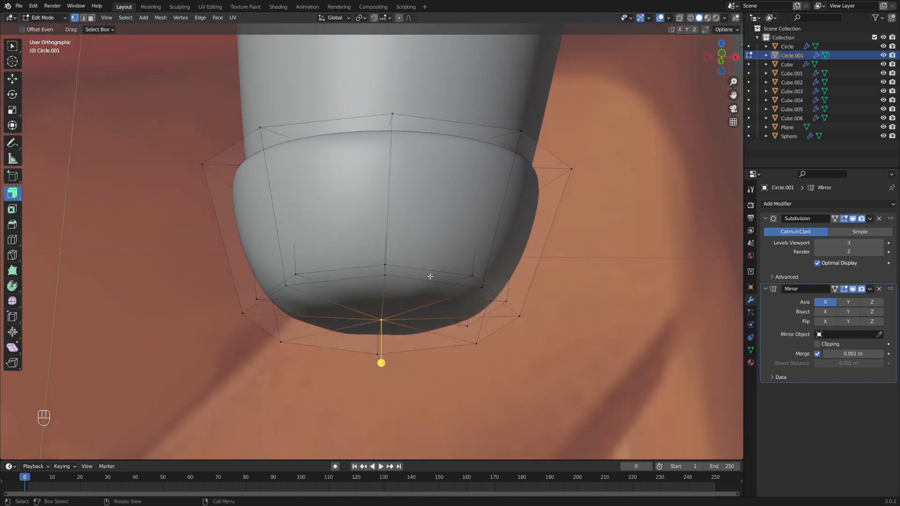
pyautogui.moveTo(390, 234); pyautogui.dragTo(388, 263, button='middle')
# - Add a loop cut near the bottom of the hoof
pyautogui.hotkey('ctrl', 'r')
pyautogui.click(385, 252)
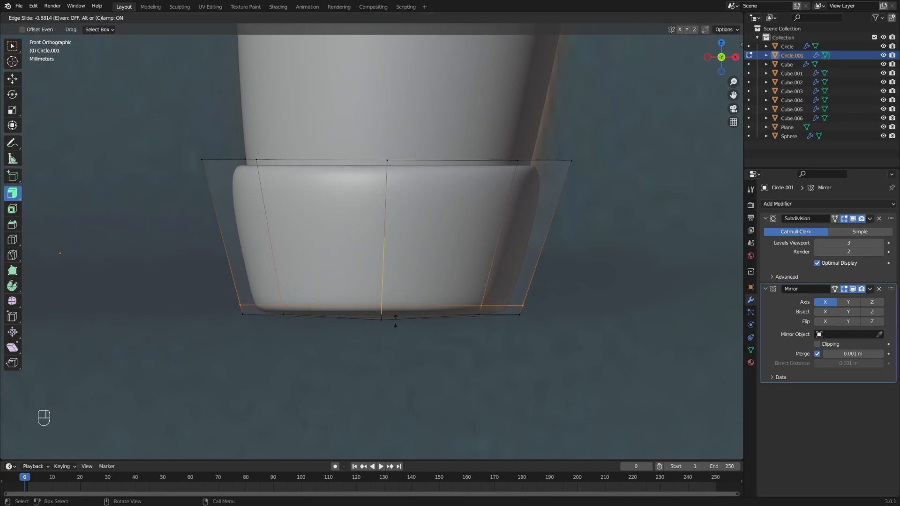
pyautogui.click(395, 327)
pyautogui.scroll(3, 368, 255)
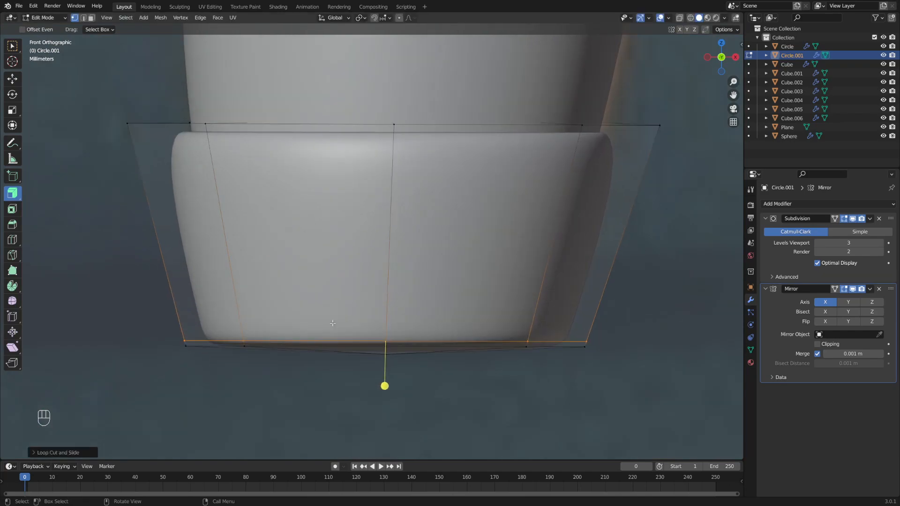
pyautogui.moveTo(368, 254); pyautogui.dragTo(379, 233, button='middle')
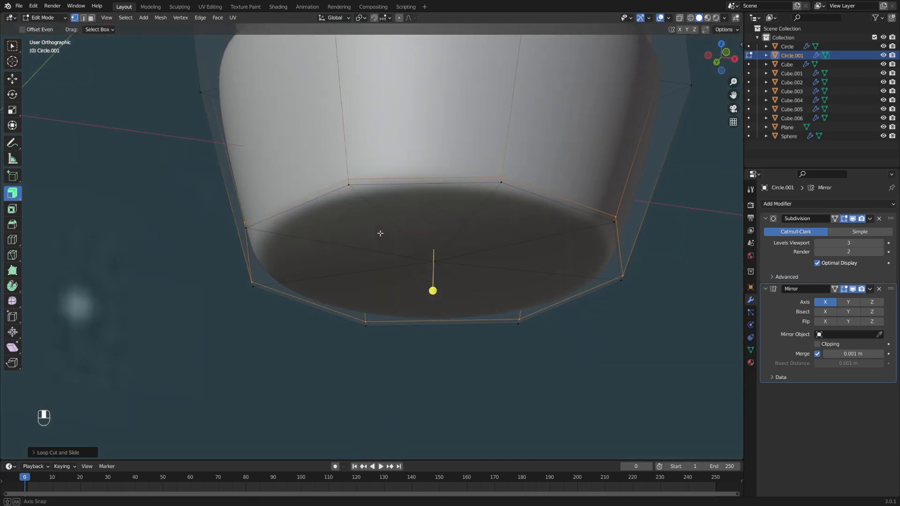
# - Select the hoof's bottom edge loop and scale it in for a flatter sole
pyautogui.keyDown('alt'); pyautogui.keyDown('shift'); pyautogui.click(447, 178); pyautogui.keyUp('shift'); pyautogui.keyUp('alt')
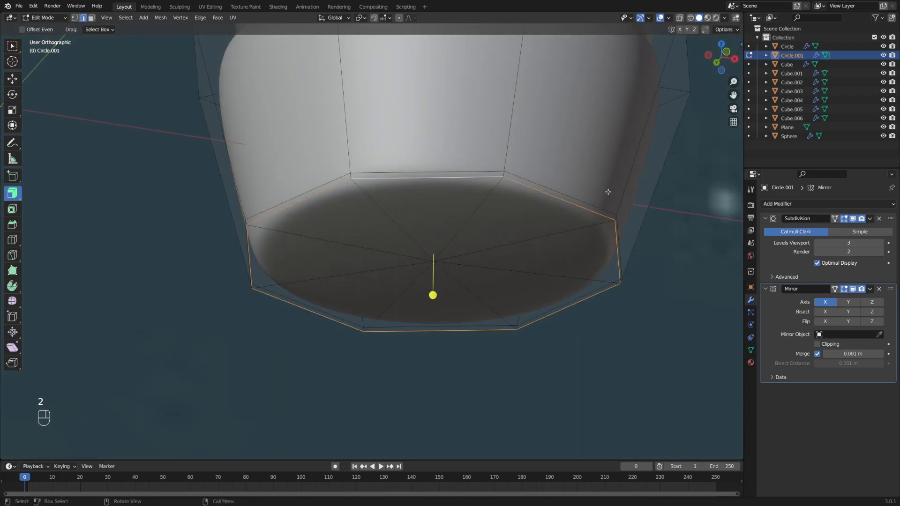
pyautogui.press('s')
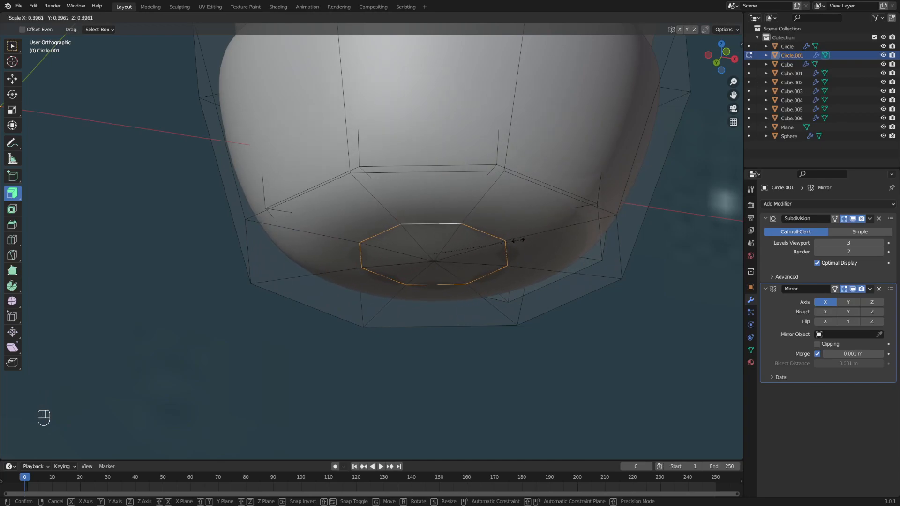
pyautogui.click(518, 240)
pyautogui.moveTo(527, 187); pyautogui.dragTo(528, 251, button='middle')
pyautogui.scroll(-1, 528, 252)
# - Switch back to Object Mode and frame both hooves and legs
pyautogui.press('Tab')
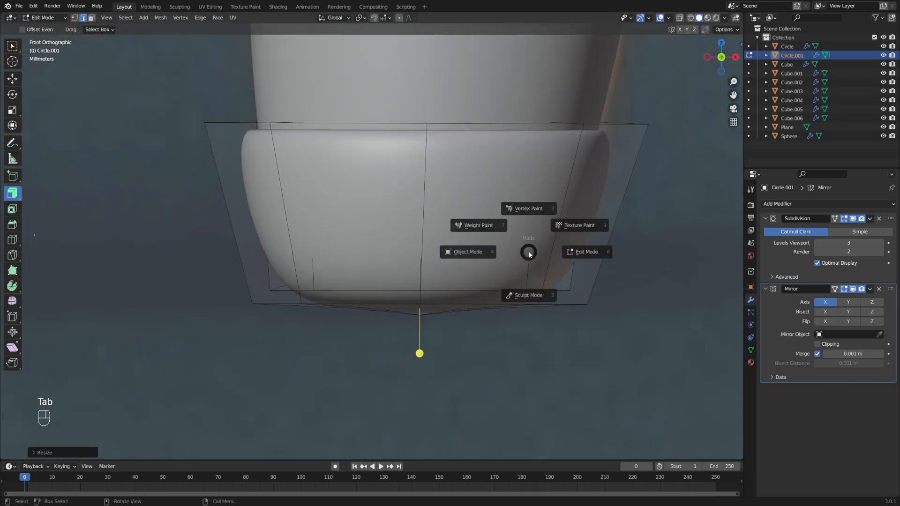
pyautogui.click(441, 253)
pyautogui.scroll(-5, 441, 252)
pyautogui.keyDown('shift'); pyautogui.moveTo(427, 238); pyautogui.dragTo(412, 271, button='middle'); pyautogui.keyUp('shift')
pyautogui.scroll(-1, 443, 282)
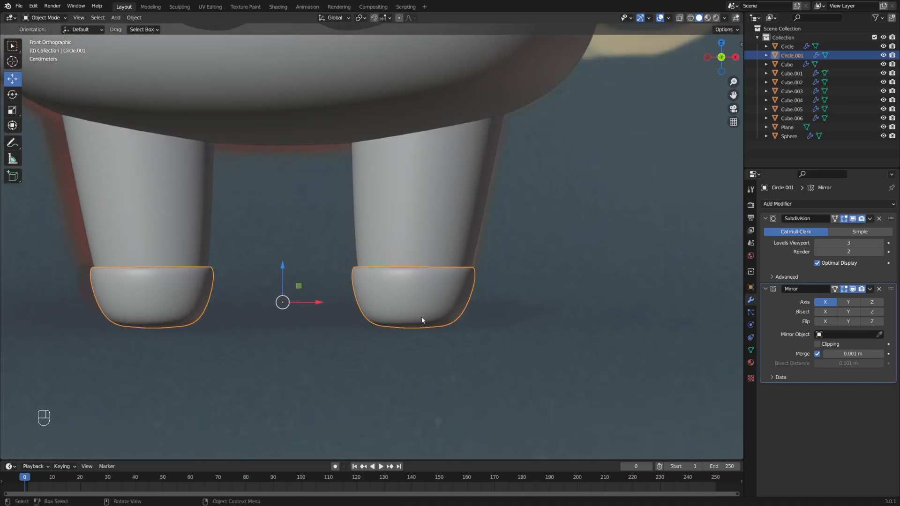
# - Select the reference image plane and frame the deer's head in front view
pyautogui.keyDown('alt'); pyautogui.moveTo(451, 262); pyautogui.dragTo(469, 271, button='middle'); pyautogui.keyUp('alt')
pyautogui.press('Tab')
pyautogui.click(390, 276)
pyautogui.scroll(-4, 468, 251)
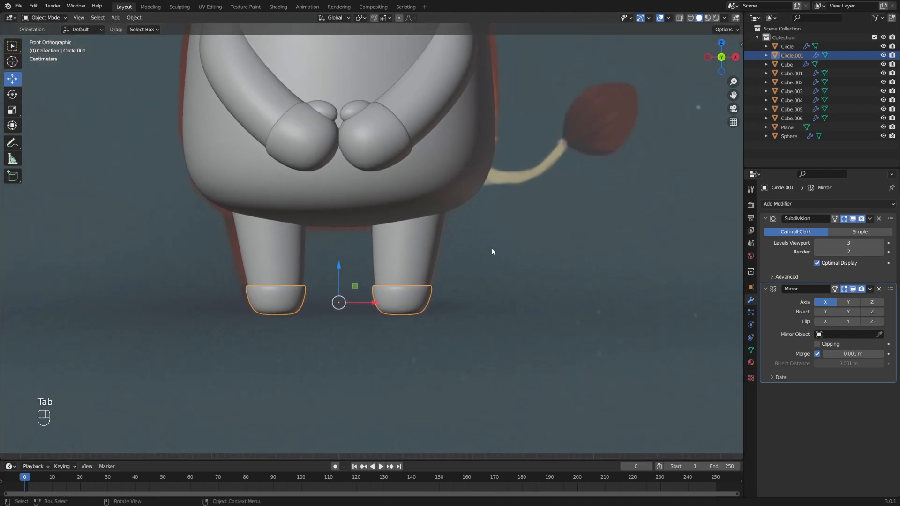
pyautogui.click(492, 249)
pyautogui.keyDown('alt'); pyautogui.moveTo(468, 235); pyautogui.dragTo(467, 289, button='middle'); pyautogui.keyUp('alt')
pyautogui.scroll(-2, 445, 249)
pyautogui.keyDown('alt'); pyautogui.moveTo(435, 232); pyautogui.dragTo(452, 297, button='middle'); pyautogui.keyUp('alt')
pyautogui.scroll(-1, 450, 291)
pyautogui.keyDown('alt'); pyautogui.moveTo(439, 249); pyautogui.dragTo(445, 280, button='middle'); pyautogui.keyUp('alt')
# - Turn on X-ray over the reference and bring up the Add > Mesh list
pyautogui.hotkey('alt', 'z')
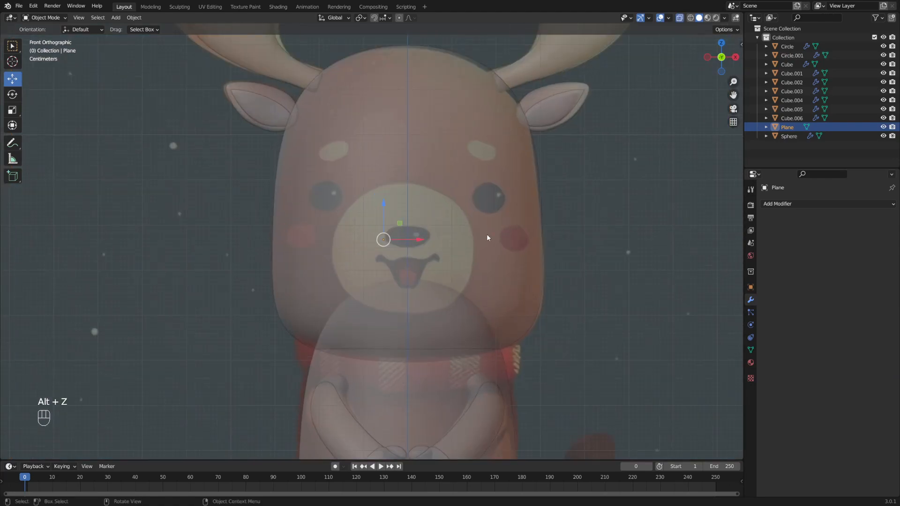
pyautogui.keyDown('alt'); pyautogui.moveTo(483, 219); pyautogui.dragTo(448, 260, button='middle'); pyautogui.keyUp('alt')
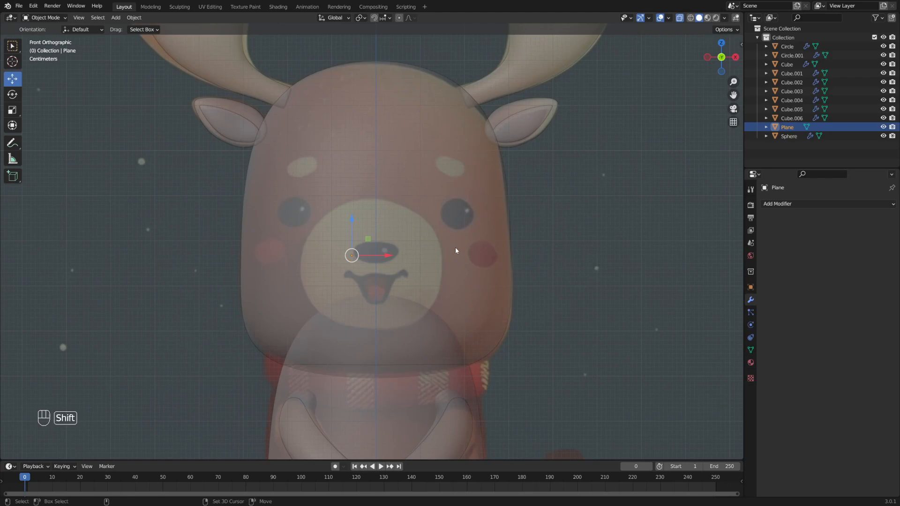
pyautogui.hotkey('shift', 'a')
pyautogui.moveTo(456, 247)
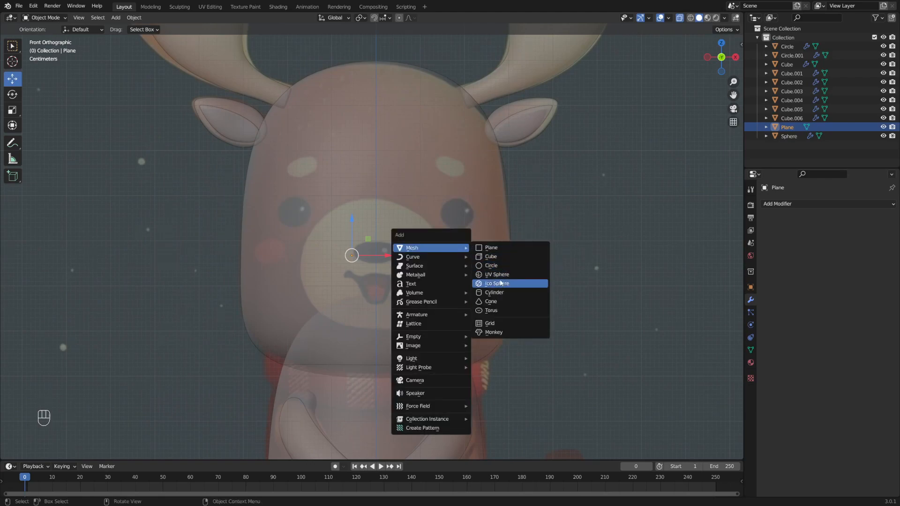
# - Add a small cube and move it up along Z over the deer's muzzle
pyautogui.click(505, 257)
pyautogui.scroll(-2, 448, 256)
pyautogui.press('Tab')
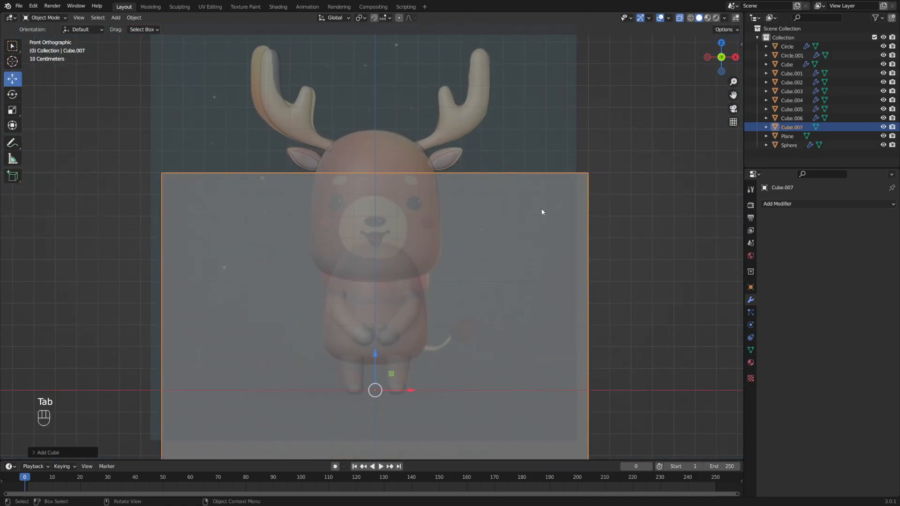
pyautogui.press('s')
pyautogui.click(415, 377)
pyautogui.press('Tab')
pyautogui.press('g')
pyautogui.press('z')
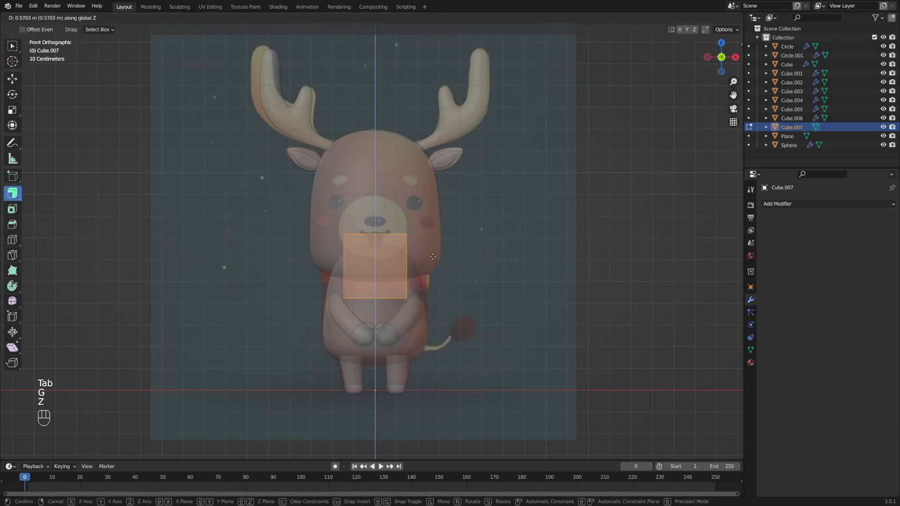
pyautogui.click(436, 230)
pyautogui.keyDown('shift'); pyautogui.moveTo(439, 234); pyautogui.dragTo(446, 271, button='middle'); pyautogui.keyUp('shift')
pyautogui.scroll(2, 446, 271)
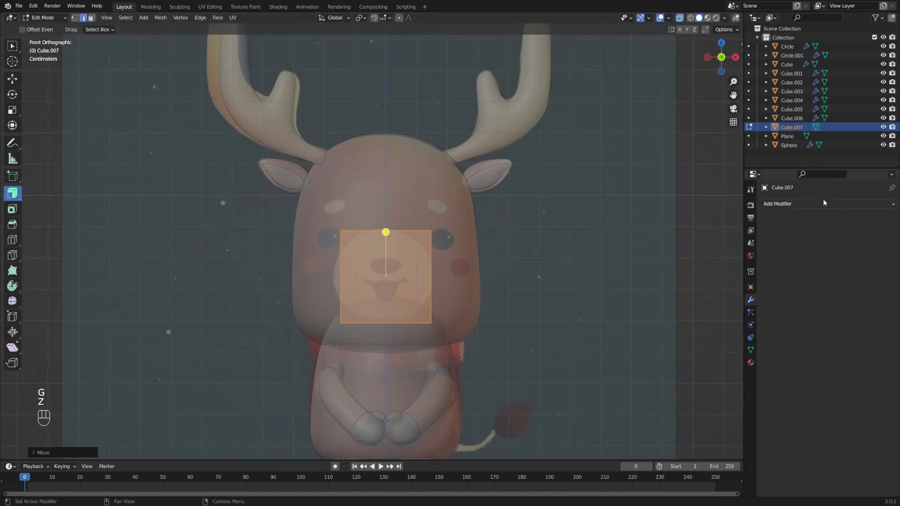
# - Add a Subdivision Surface modifier to the cube
pyautogui.click(778, 204)
pyautogui.click(730, 365)
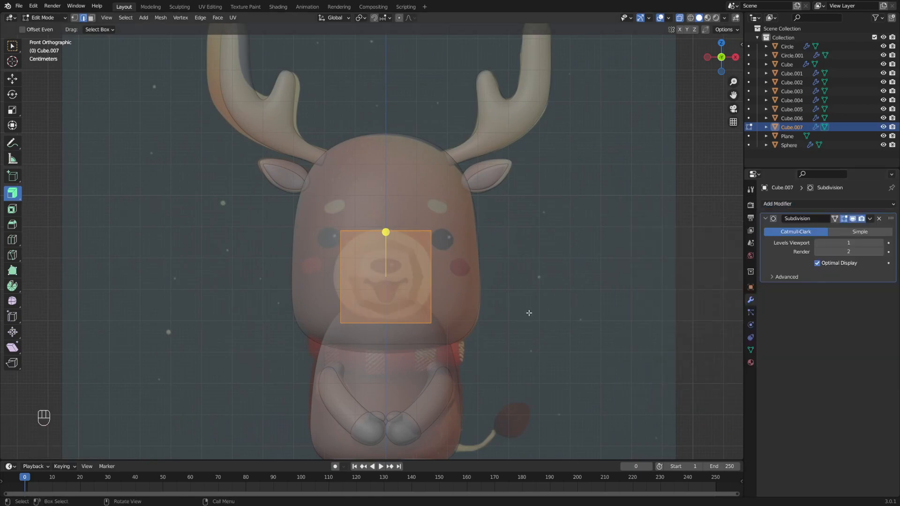
pyautogui.press('Tab')
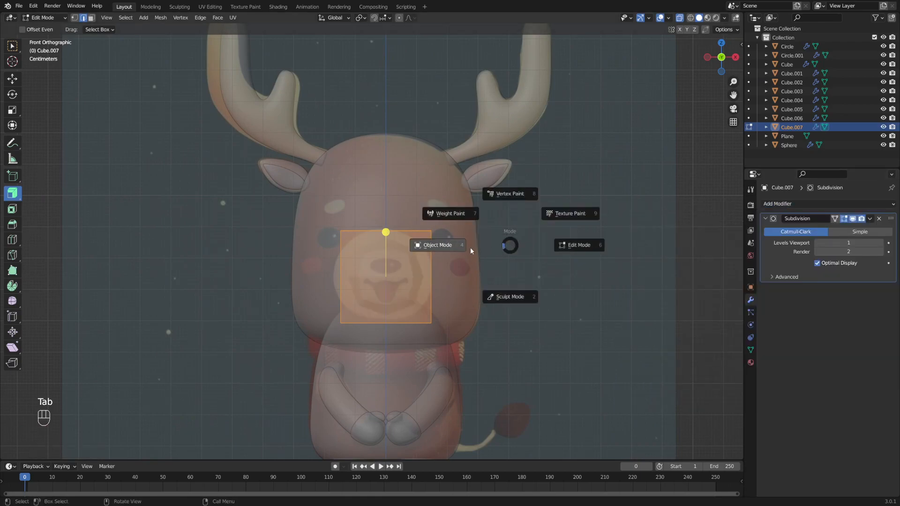
pyautogui.click(459, 252)
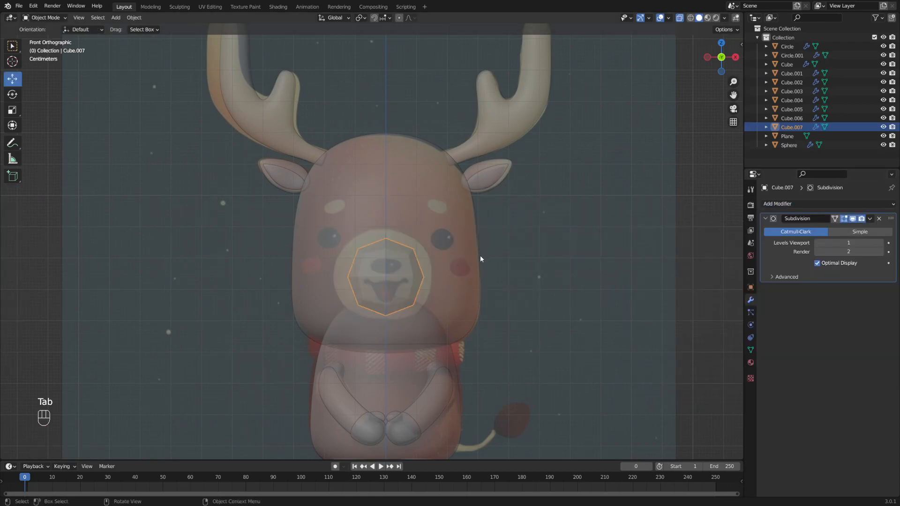
# - Enlarge the muzzle block and raise its viewport subdivision level to 3
pyautogui.press('s')
pyautogui.press('Escape')
pyautogui.press('Tab')
pyautogui.press('s')
pyautogui.click(538, 239)
pyautogui.keyDown('alt'); pyautogui.moveTo(526, 255); pyautogui.dragTo(534, 234, button='middle'); pyautogui.keyUp('alt')
pyautogui.scroll(1, 533, 234)
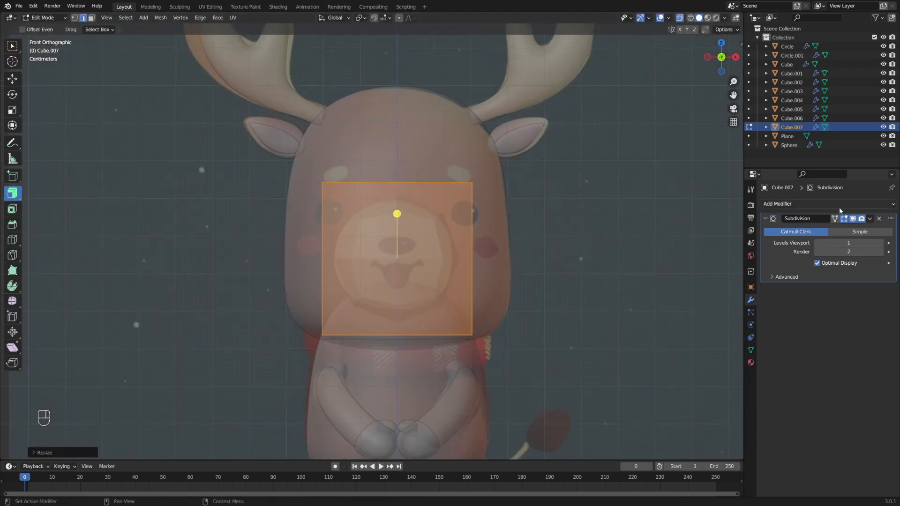
pyautogui.click(881, 243)
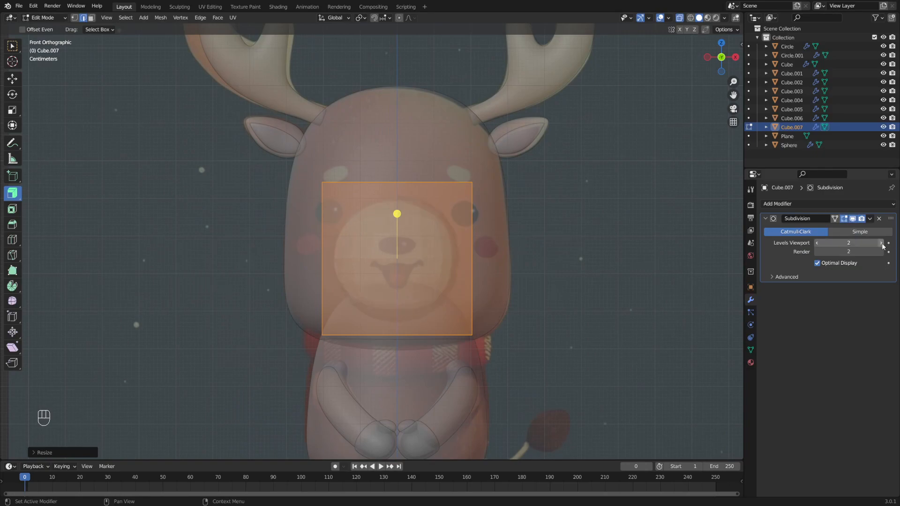
pyautogui.click(881, 242)
# - Scale the muzzle block along Y to make it thinner
pyautogui.press('s')
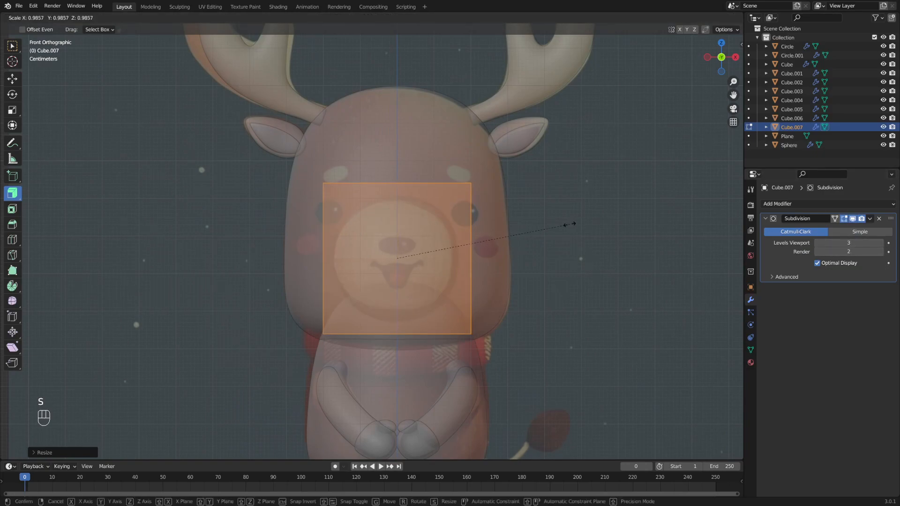
pyautogui.keyDown('alt'); pyautogui.moveTo(562, 225); pyautogui.dragTo(483, 228, button='middle'); pyautogui.keyUp('alt')
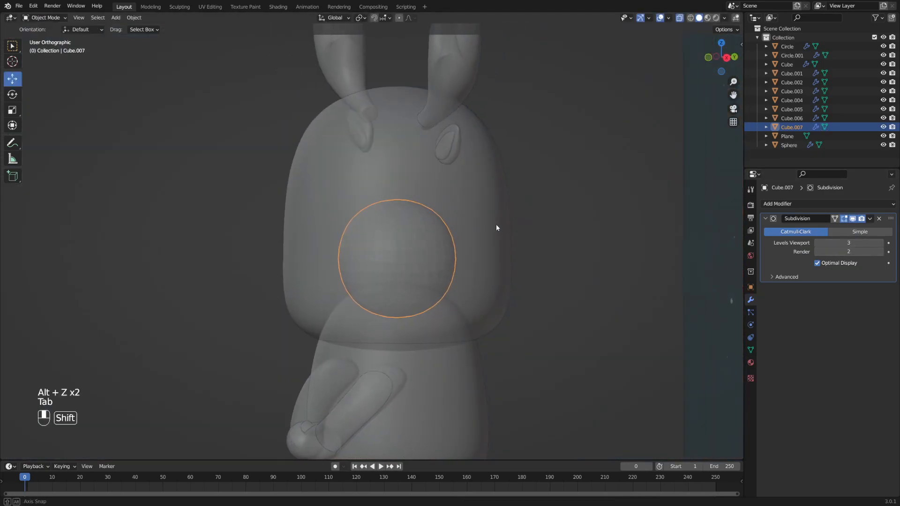
pyautogui.press('Tab')
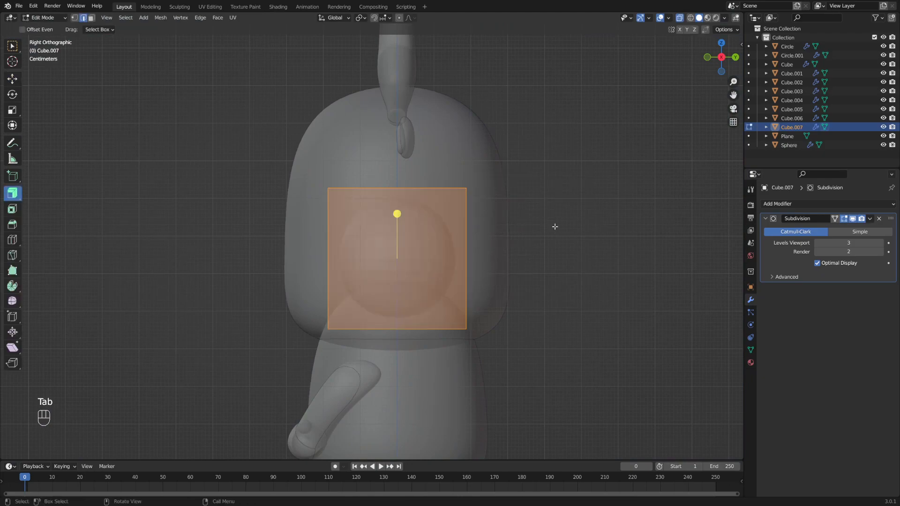
pyautogui.press('g')
pyautogui.press('y')
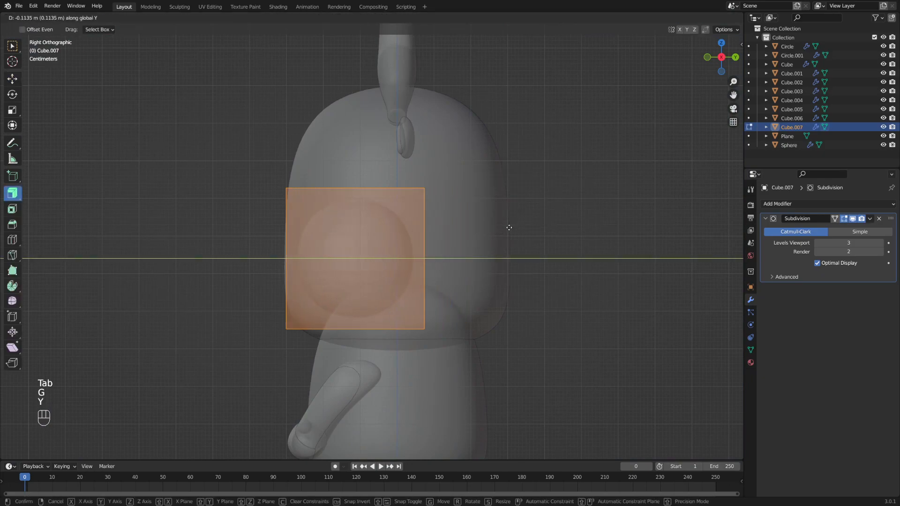
pyautogui.hotkey('ctrl', 'z')
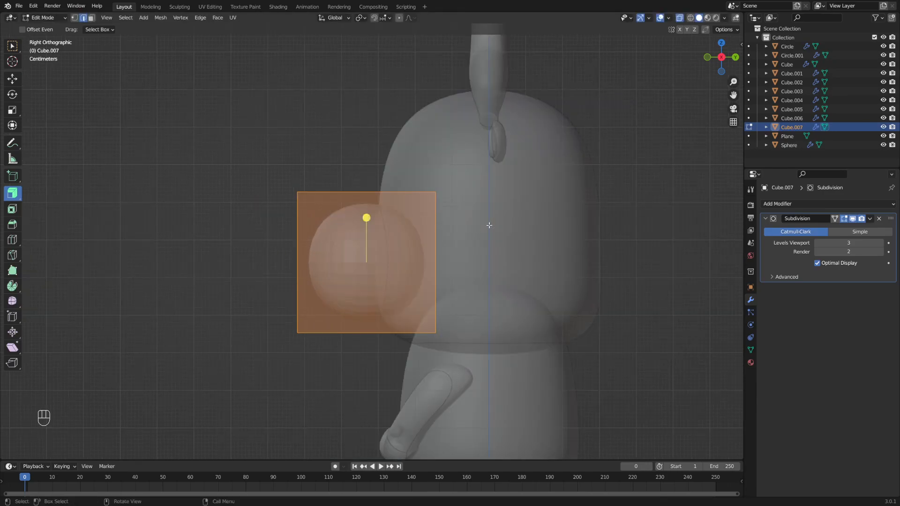
pyautogui.press('s')
pyautogui.press('y')
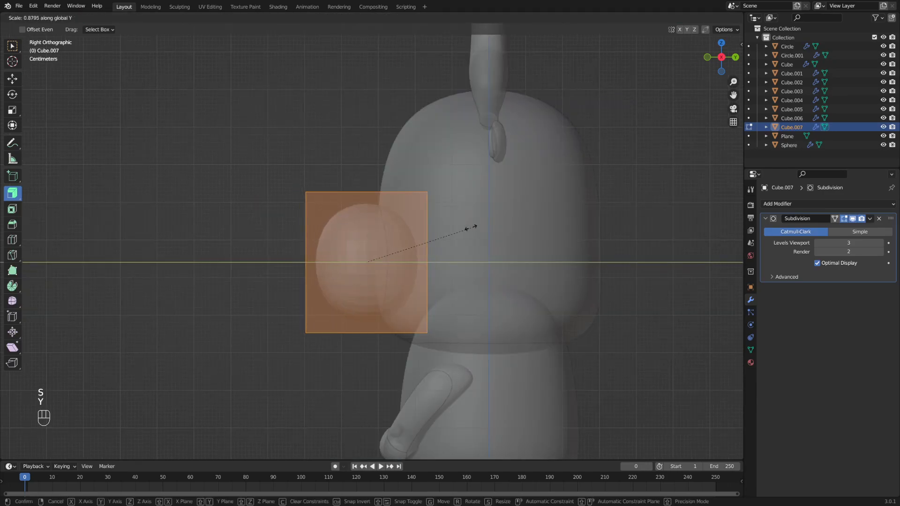
pyautogui.click(428, 233)
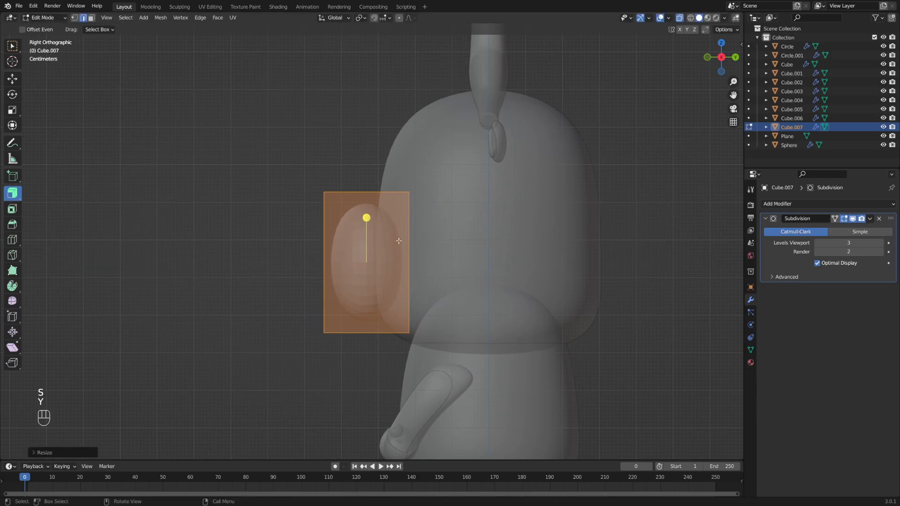
# - Move the muzzle block along Y so it sits against the face
pyautogui.press('g')
pyautogui.press('x')
pyautogui.press('Escape')
pyautogui.press('g')
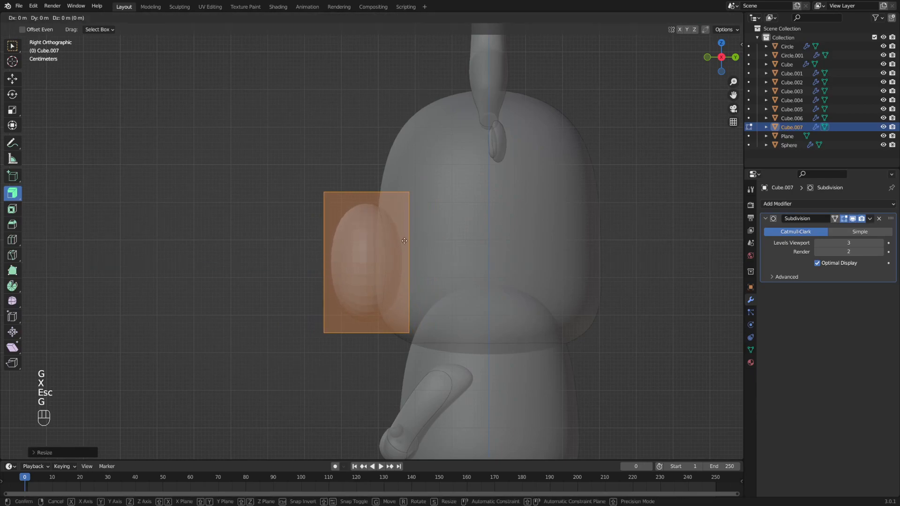
pyautogui.press('y')
pyautogui.click(418, 241)
pyautogui.keyDown('alt'); pyautogui.moveTo(359, 255); pyautogui.dragTo(416, 254, button='middle'); pyautogui.keyUp('alt')
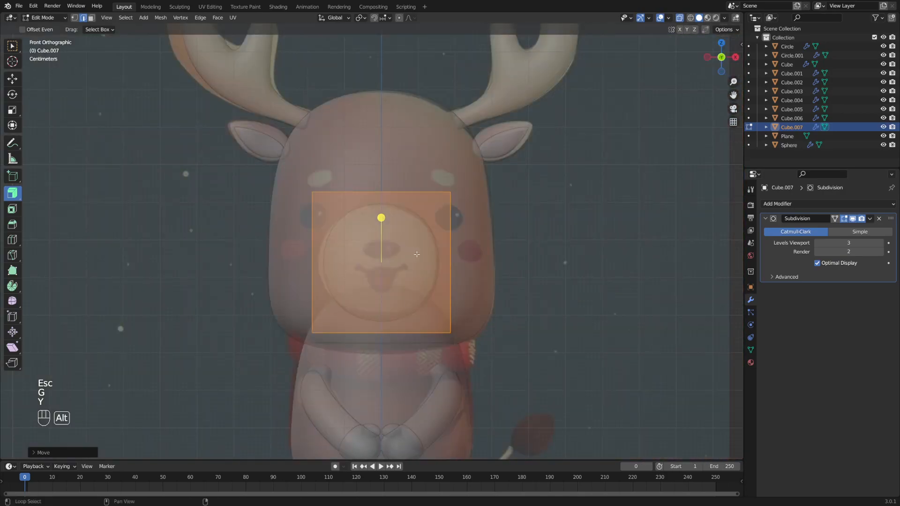
# - Widen the snout along X, then shrink it slightly overall
pyautogui.press('s')
pyautogui.press('x')
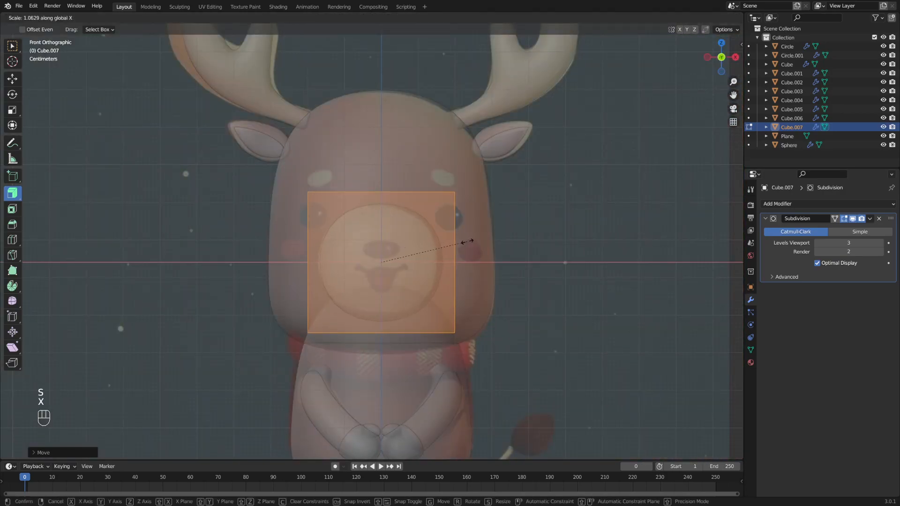
pyautogui.click(468, 241)
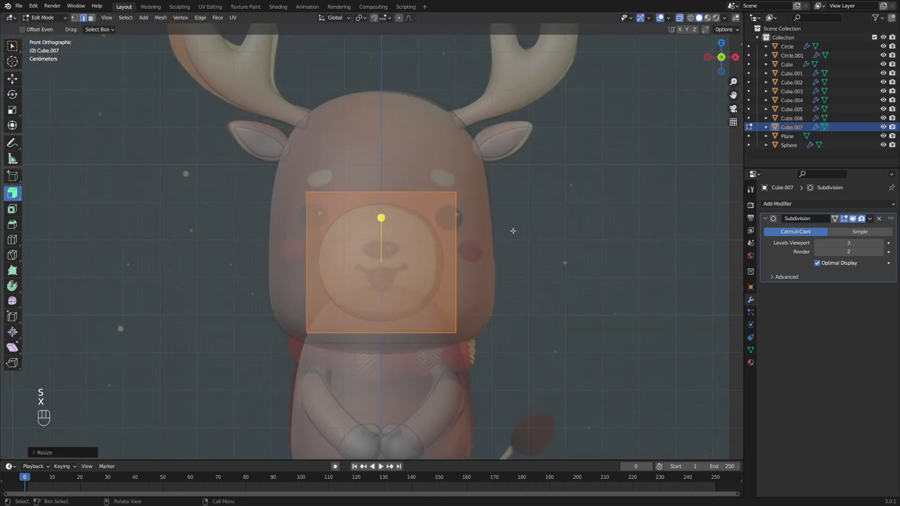
pyautogui.press('s')
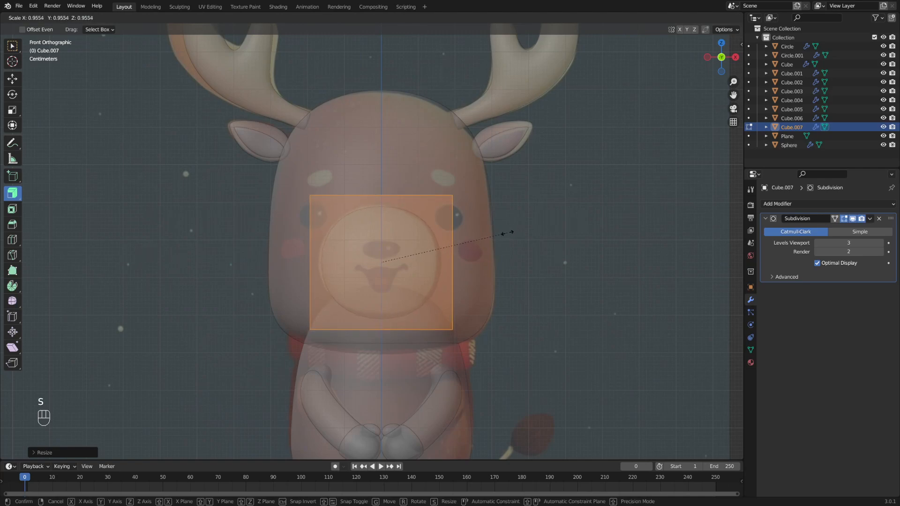
pyautogui.click(508, 232)
pyautogui.hotkey('alt', 'z')
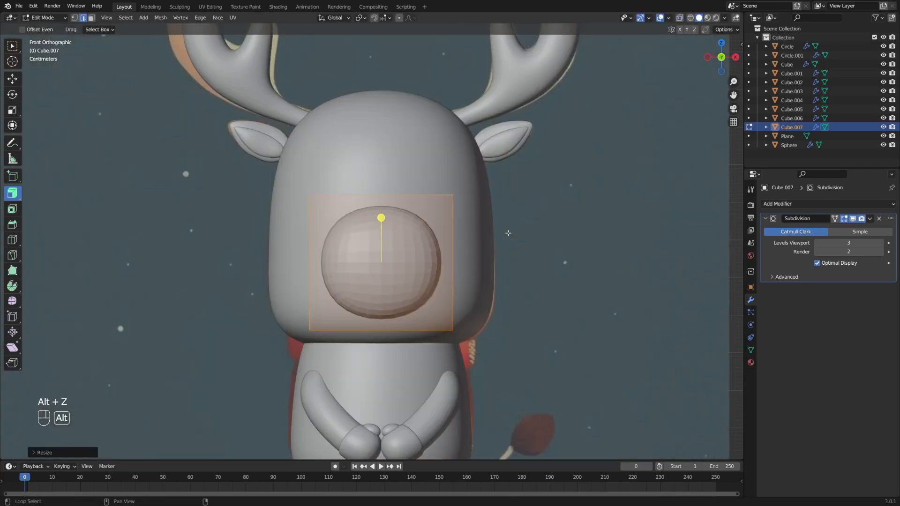
pyautogui.keyDown('alt'); pyautogui.moveTo(488, 252); pyautogui.dragTo(528, 248, button='middle'); pyautogui.keyUp('alt')
# - Raise the snout's Levels Viewport subdivision to 5
pyautogui.click(881, 242)
pyautogui.scroll(2, 542, 242)
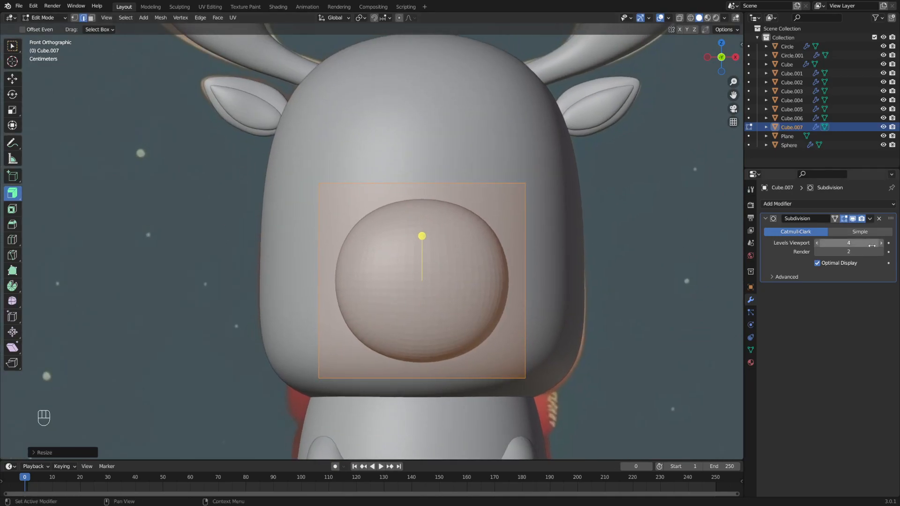
pyautogui.click(880, 243)
pyautogui.keyDown('alt'); pyautogui.moveTo(625, 232); pyautogui.dragTo(614, 238, button='middle'); pyautogui.keyUp('alt')
pyautogui.scroll(-2, 614, 239)
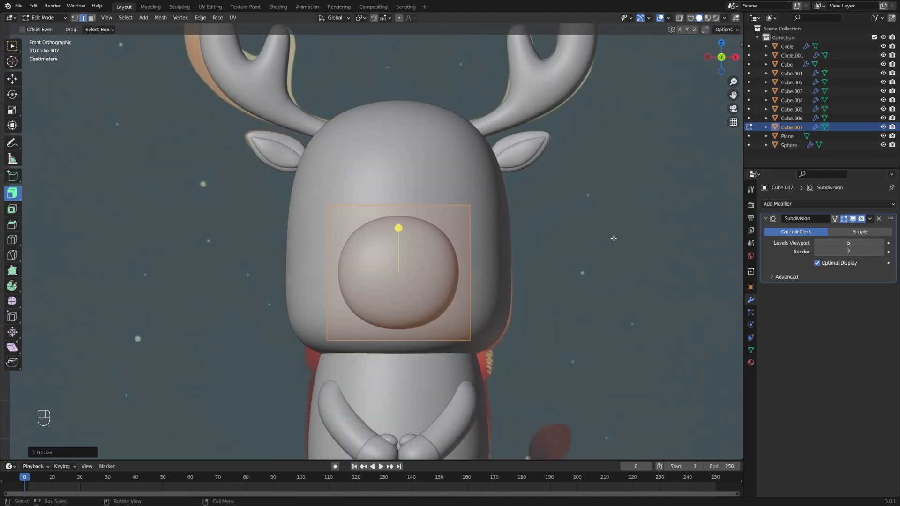
pyautogui.rightClick(386, 253)
# - Apply Shade Smooth to the snout in Object Mode
pyautogui.press('Tab')
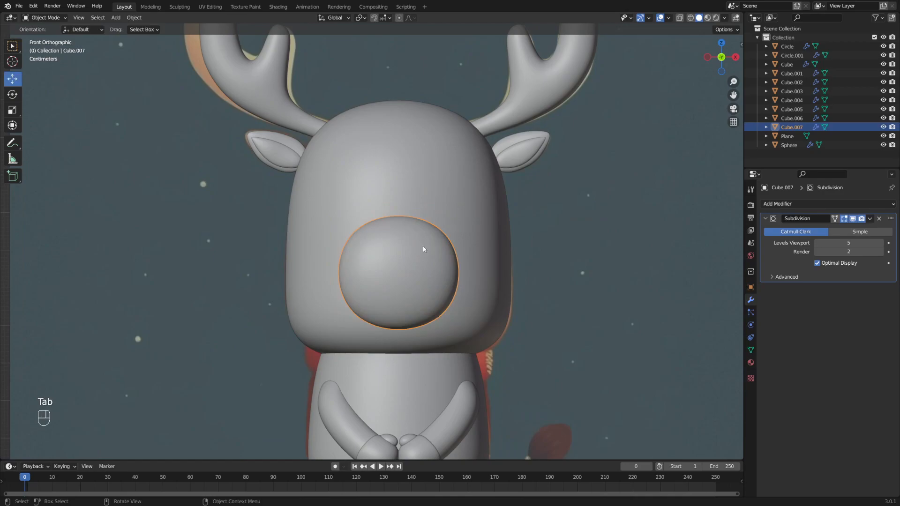
pyautogui.rightClick(425, 247)
pyautogui.click(418, 249)
pyautogui.keyDown('alt'); pyautogui.moveTo(546, 229); pyautogui.dragTo(536, 234, button='middle'); pyautogui.keyUp('alt')
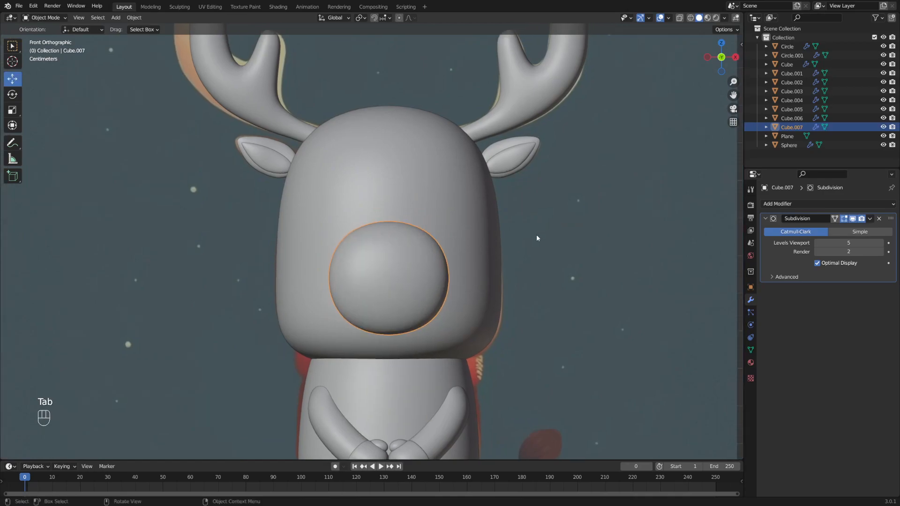
pyautogui.click(537, 234)
# - Turn X-ray back on and select the snout sphere Cube.007
pyautogui.hotkey('alt', 'z')
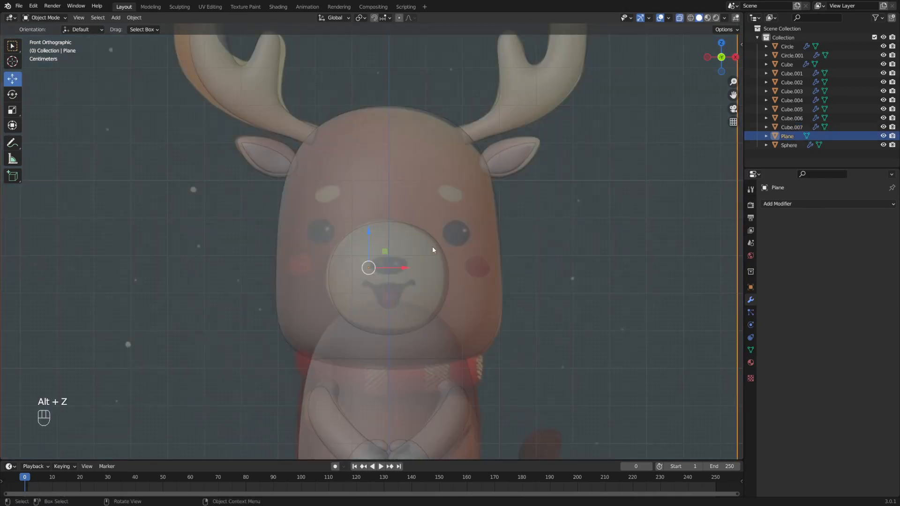
pyautogui.click(419, 256)
pyautogui.click(426, 263)
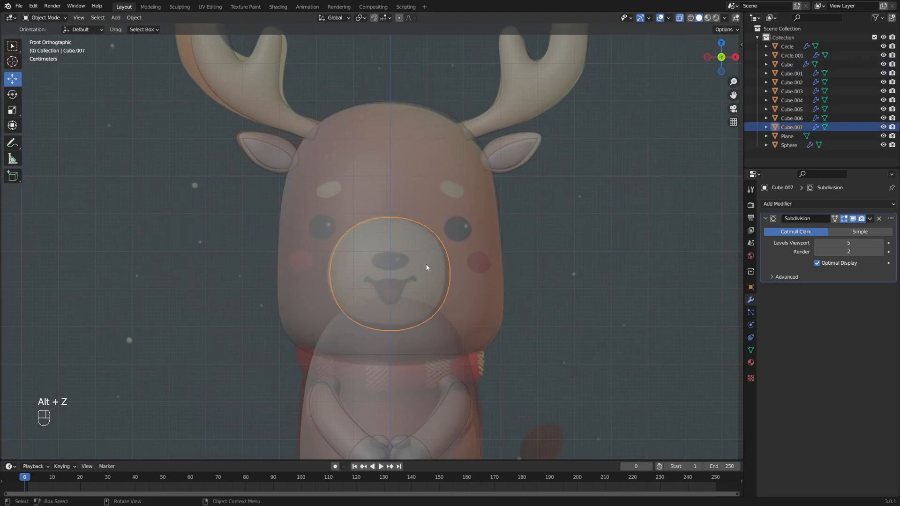
pyautogui.keyDown('alt'); pyautogui.moveTo(427, 263); pyautogui.dragTo(427, 259, button='middle'); pyautogui.keyUp('alt')
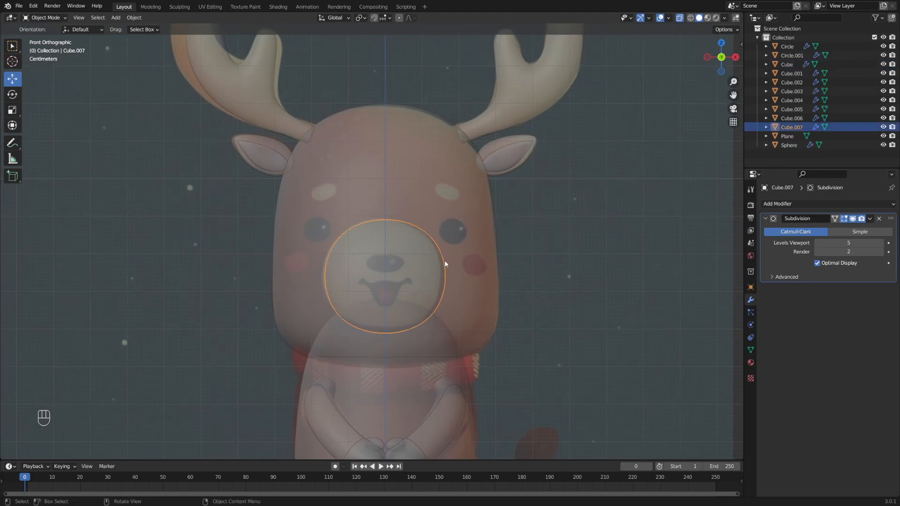
# - Duplicate the snout in place as Cube.008 and enter Edit Mode on it
pyautogui.hotkey('shift', 'd')
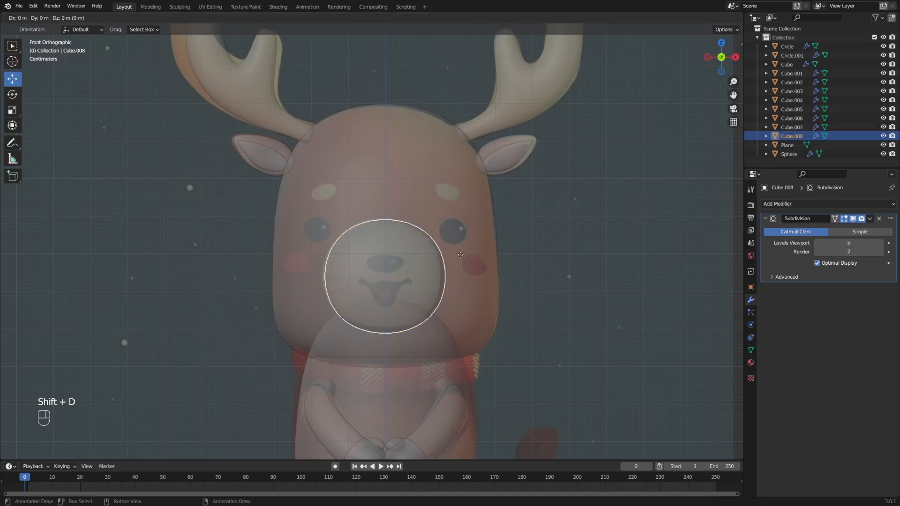
pyautogui.press('Return')
pyautogui.press('Escape')
pyautogui.press('Tab')
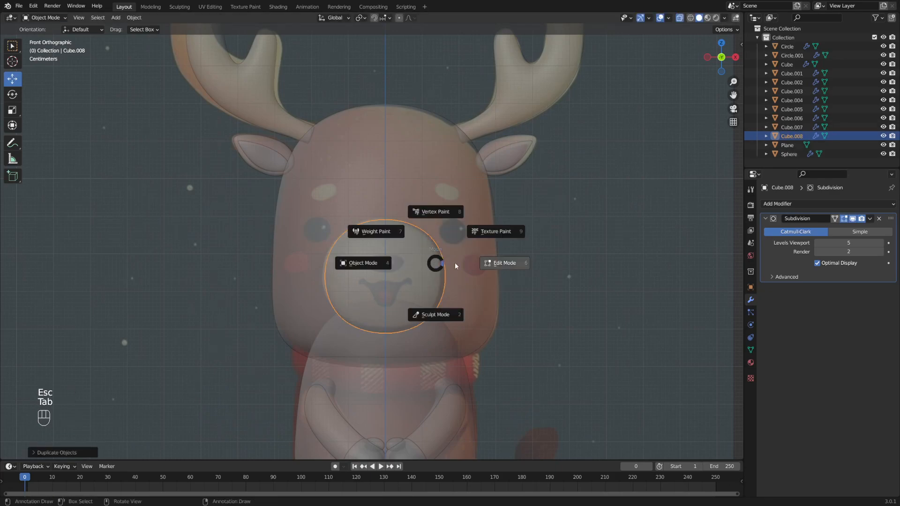
pyautogui.click(519, 263)
# - Shrink the duplicate and flatten it along Z
pyautogui.press('s')
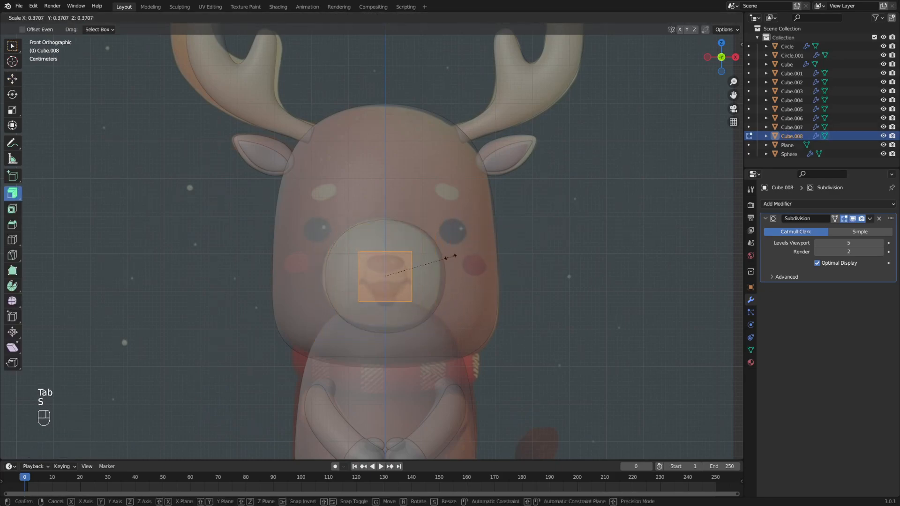
pyautogui.click(451, 256)
pyautogui.press('s')
pyautogui.press('z')
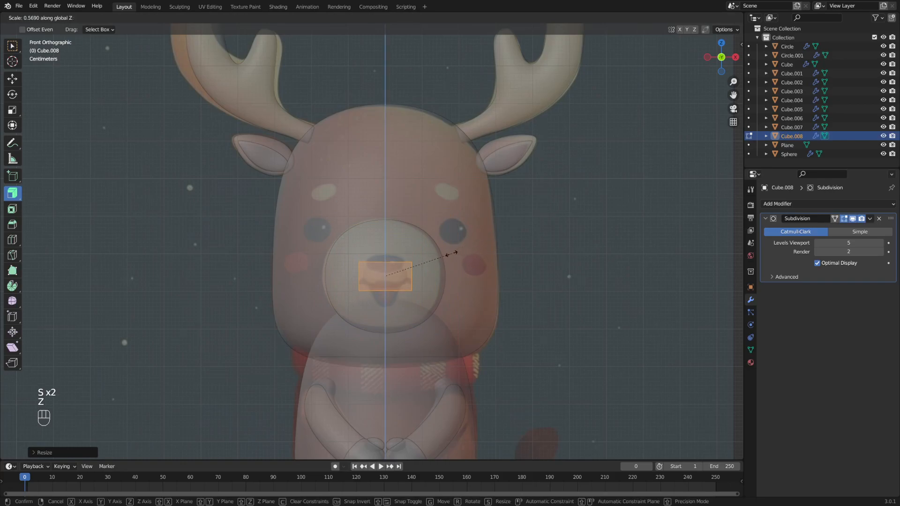
pyautogui.click(453, 253)
# - In Right view, move the nose piece forward in front of the snout
pyautogui.press('KP_3')
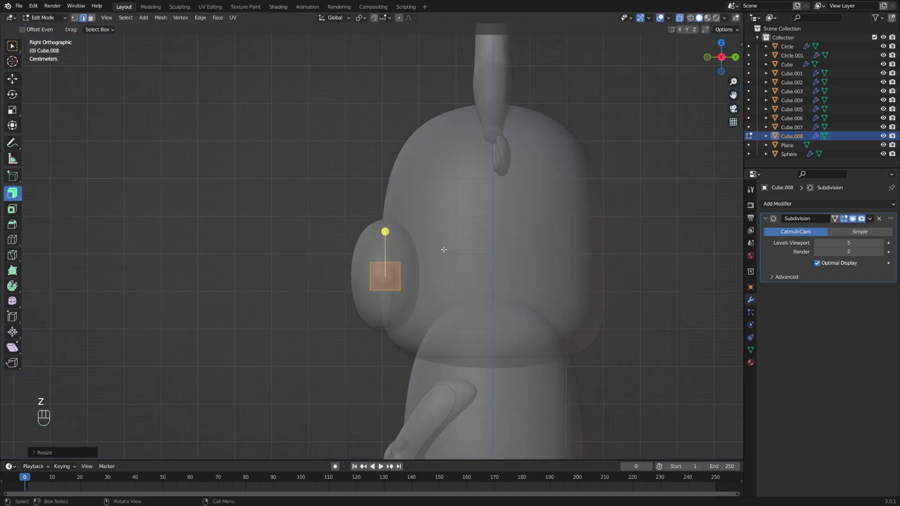
pyautogui.scroll(2, 440, 248)
pyautogui.press('g')
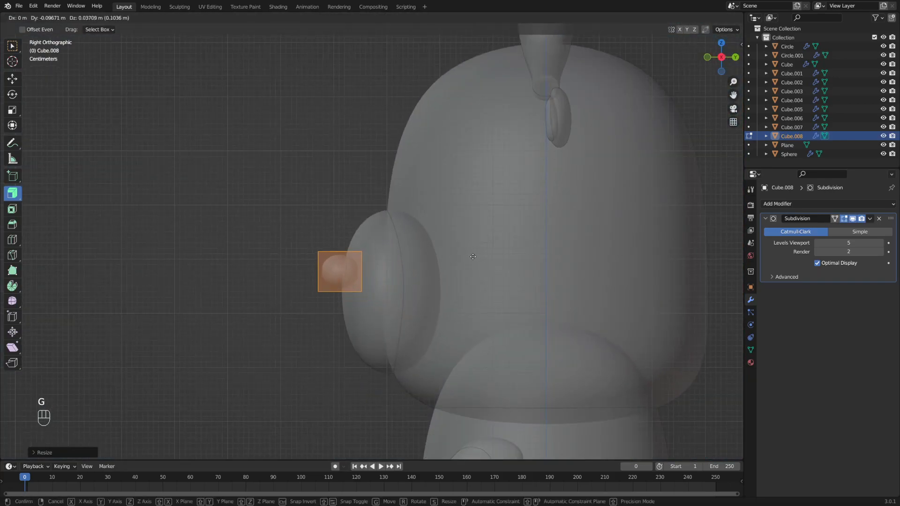
pyautogui.click(473, 257)
pyautogui.scroll(2, 464, 256)
pyautogui.keyDown('shift'); pyautogui.moveTo(456, 255); pyautogui.dragTo(427, 266, button='middle'); pyautogui.keyUp('shift')
# - Thin the nose along Y and shrink it overall
pyautogui.press('s')
pyautogui.press('Escape')
pyautogui.press('s')
pyautogui.press('y')
pyautogui.click(450, 251)
pyautogui.press('s')
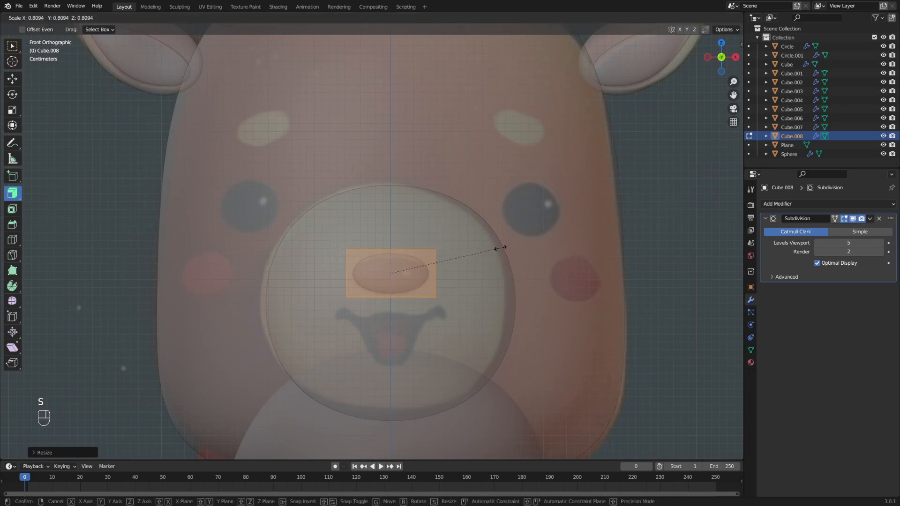
pyautogui.click(501, 247)
# - Move the nose up along Z and enlarge it slightly
pyautogui.moveTo(486, 253)
pyautogui.keyDown('shift'); pyautogui.mouseDown(button='middle')
pyautogui.moveTo(489, 228)
pyautogui.moveTo(476, 247)
pyautogui.mouseUp(button='middle'); pyautogui.keyUp('shift')
pyautogui.scroll(2, 469, 229)
pyautogui.press('g')
pyautogui.press('z')
pyautogui.click(487, 221)
pyautogui.press('s')
pyautogui.click(501, 240)
# - Lift the nose a little higher on Z to sit just above the mouth
pyautogui.press('g')
pyautogui.press('Escape')
pyautogui.press('g')
pyautogui.press('z')
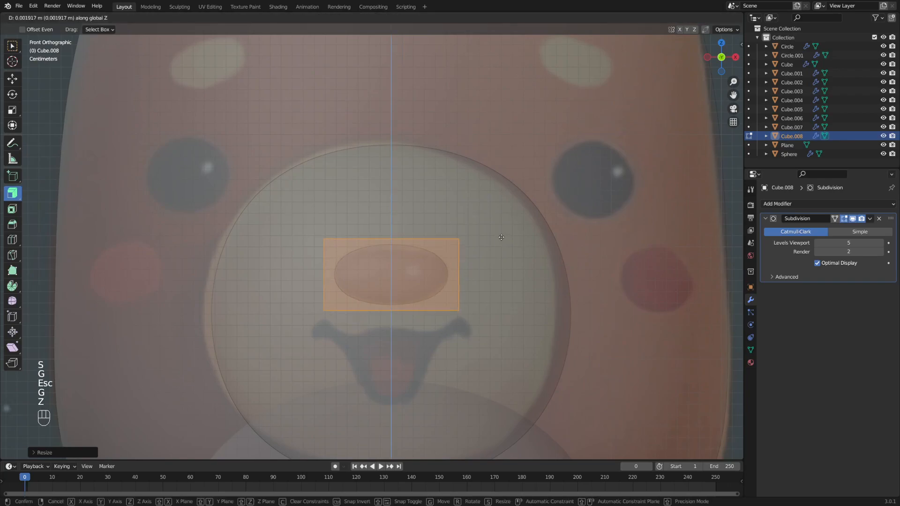
pyautogui.click(501, 238)
pyautogui.scroll(-2, 464, 245)
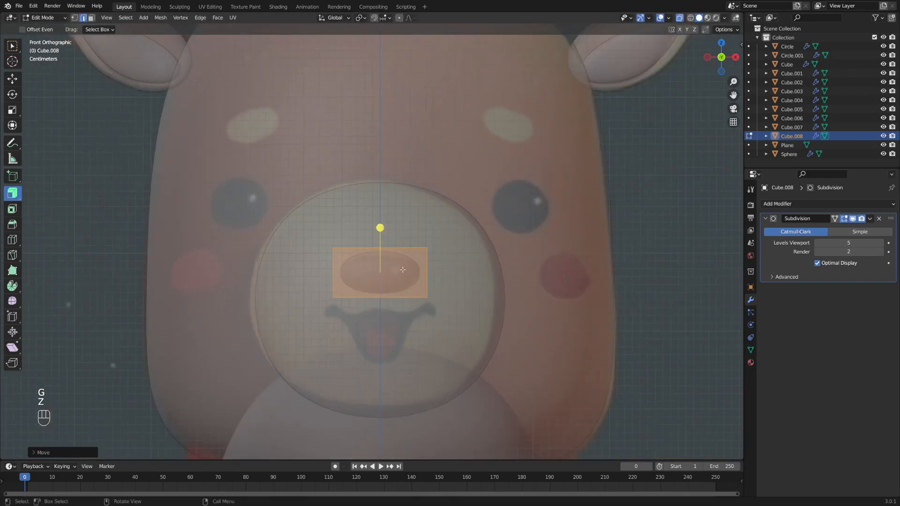
pyautogui.scroll(3, 452, 278)
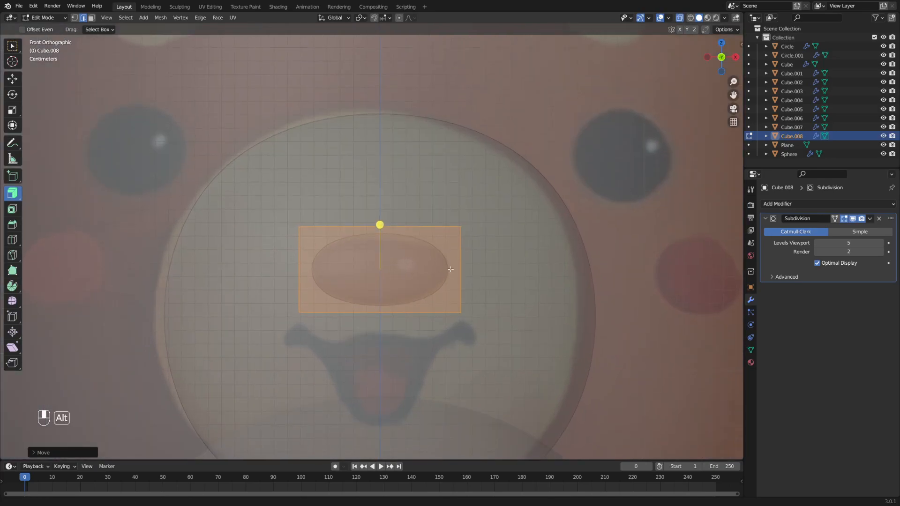
# - Add a loop cut across the lower part of the nose
pyautogui.hotkey('ctrl', 'r')
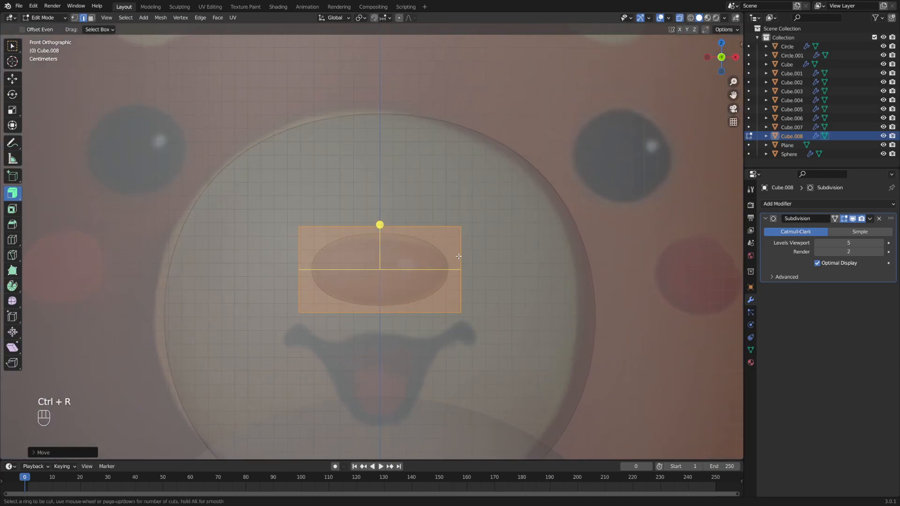
pyautogui.click(457, 260)
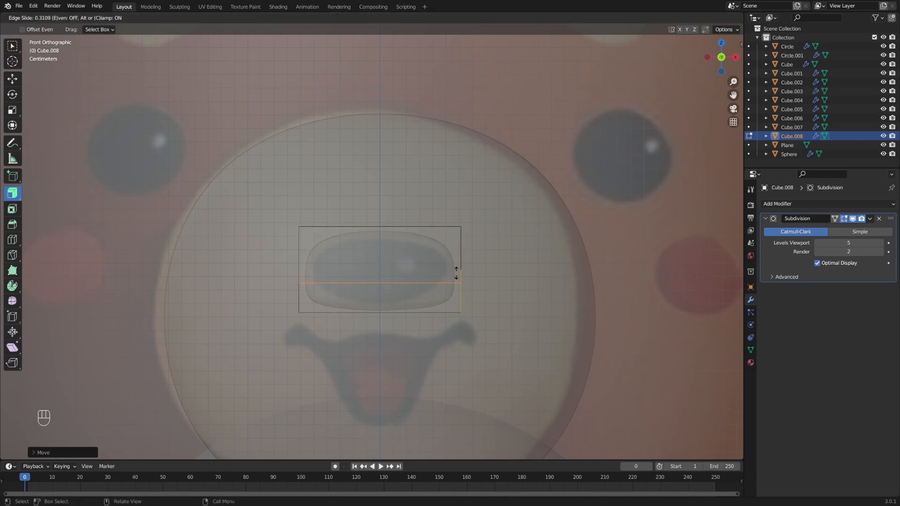
pyautogui.click(461, 276)
pyautogui.press('s')
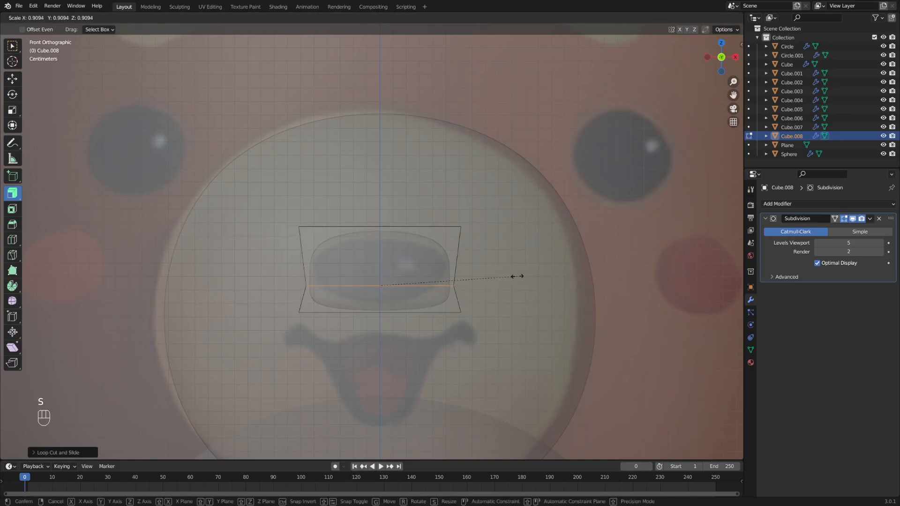
pyautogui.press('Escape')
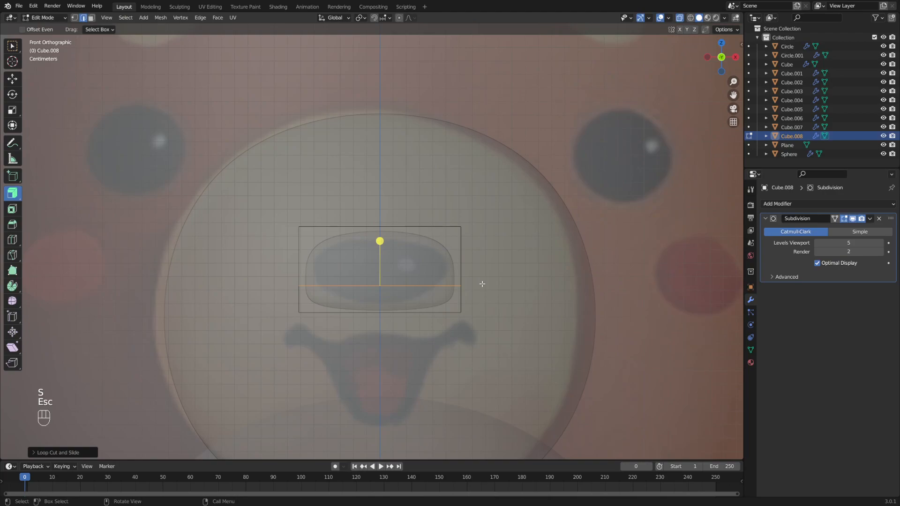
# - Select the nose's bottom face and scale it in to taper the shape
pyautogui.press('3')
pyautogui.moveTo(453, 307); pyautogui.dragTo(444, 304, button='middle')
pyautogui.click(388, 314)
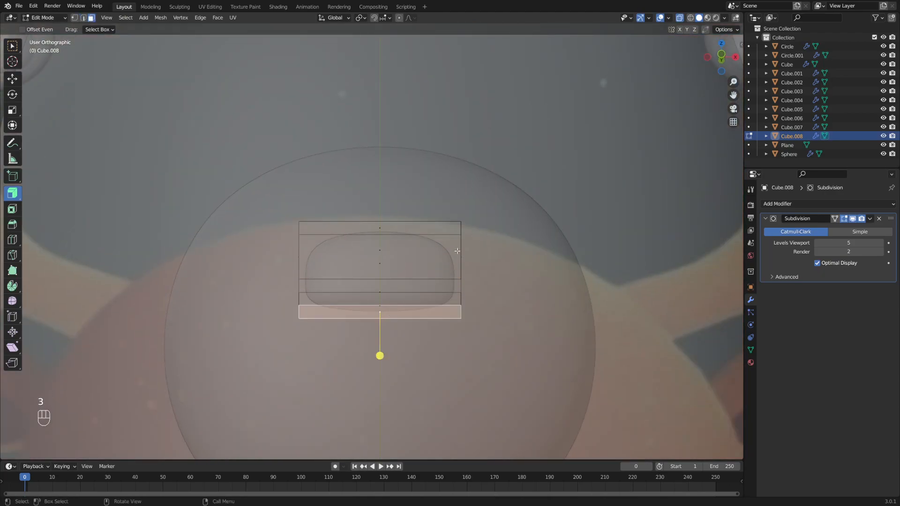
pyautogui.keyDown('alt'); pyautogui.middleClick(378, 356); pyautogui.keyUp('alt')
pyautogui.press('s')
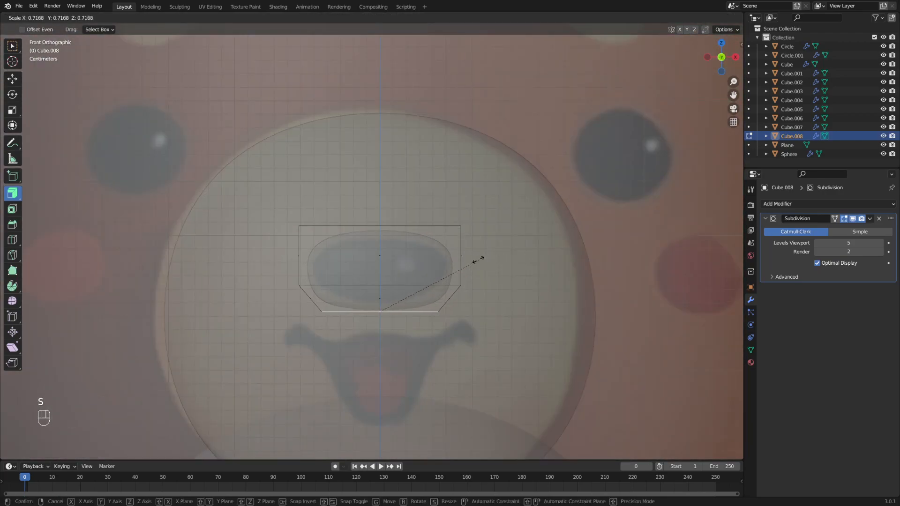
pyautogui.click(454, 259)
pyautogui.moveTo(455, 259); pyautogui.dragTo(534, 268, button='middle')
pyautogui.press('KP_1')
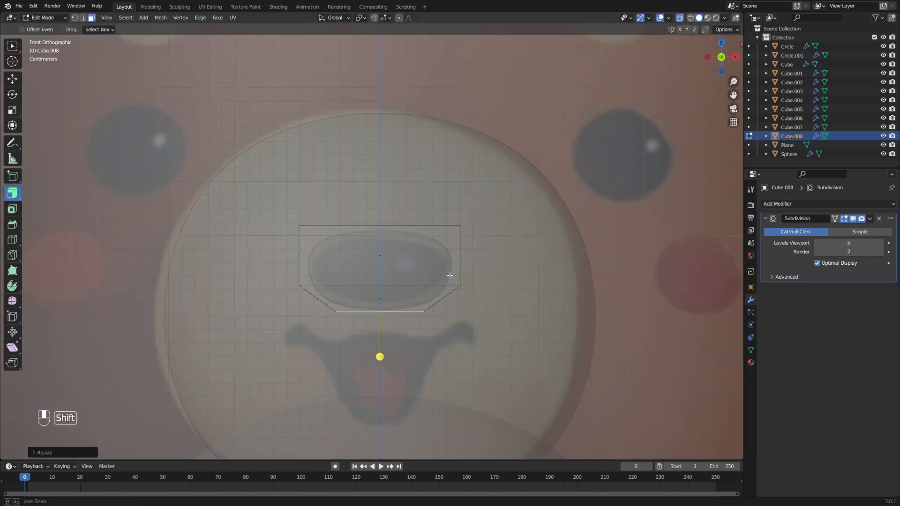
# - Shrink the whole nose mesh slightly and return to Object Mode
pyautogui.press('a')
pyautogui.press('s')
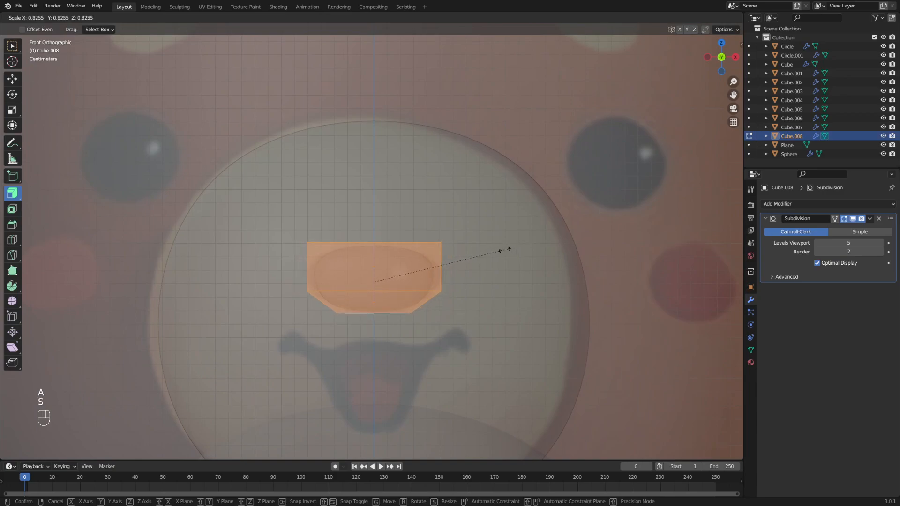
pyautogui.click(508, 249)
pyautogui.press('Tab')
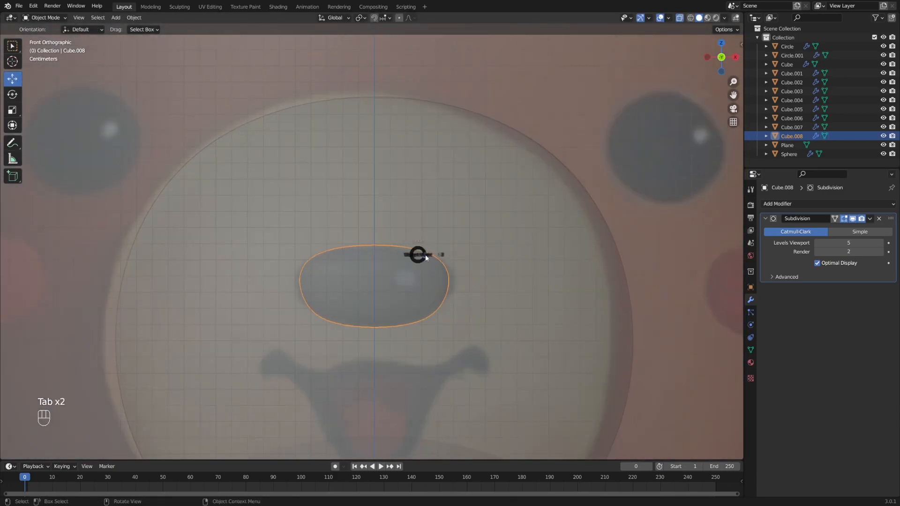
# - Select both top edges of the nose and scale them to widen the nose's top
pyautogui.click(488, 253)
pyautogui.press('s')
pyautogui.press('Escape')
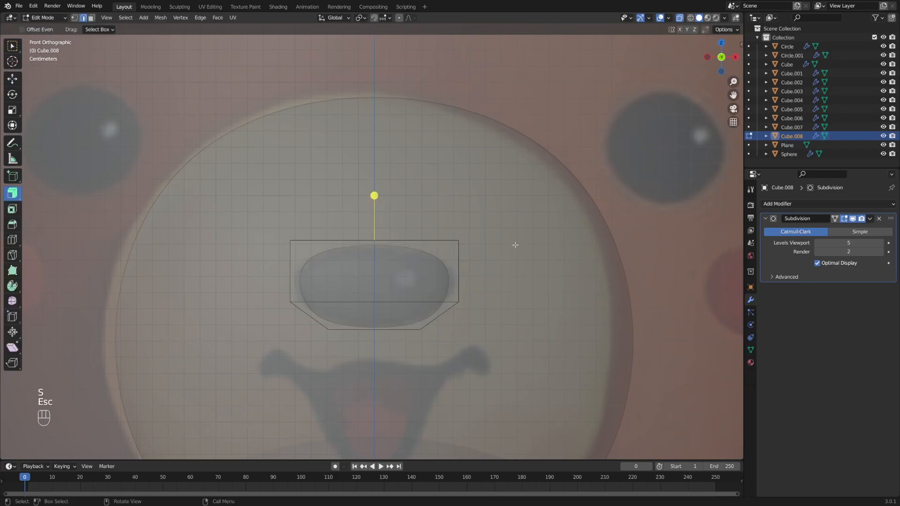
pyautogui.moveTo(479, 241); pyautogui.dragTo(452, 251, button='middle')
pyautogui.keyDown('shift'); pyautogui.click(300, 229); pyautogui.keyUp('shift')
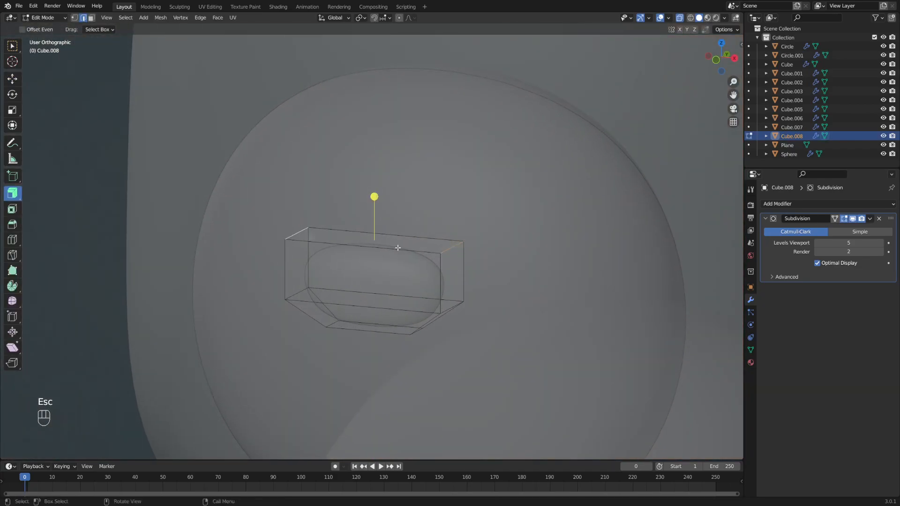
pyautogui.keyDown('alt'); pyautogui.moveTo(392, 249); pyautogui.dragTo(426, 233, button='middle'); pyautogui.keyUp('alt')
pyautogui.press('s')
pyautogui.click(535, 225)
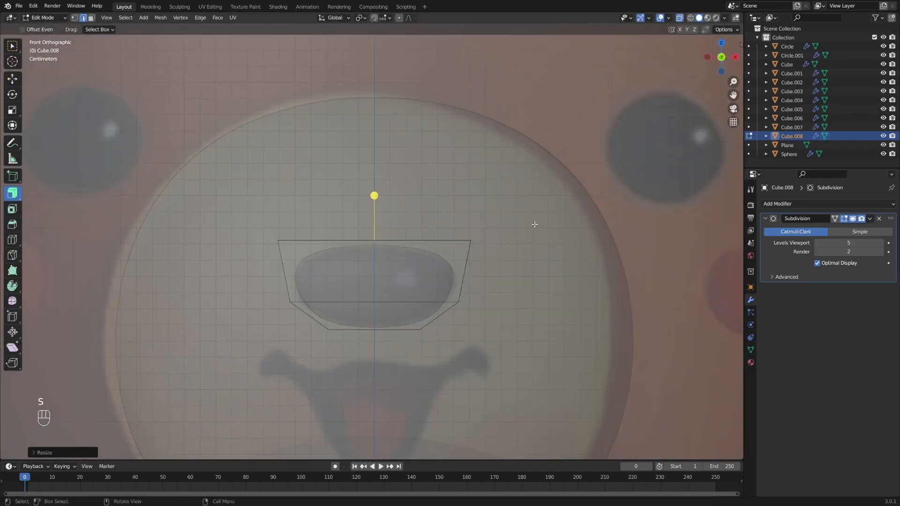
pyautogui.press('g')
pyautogui.click(534, 227)
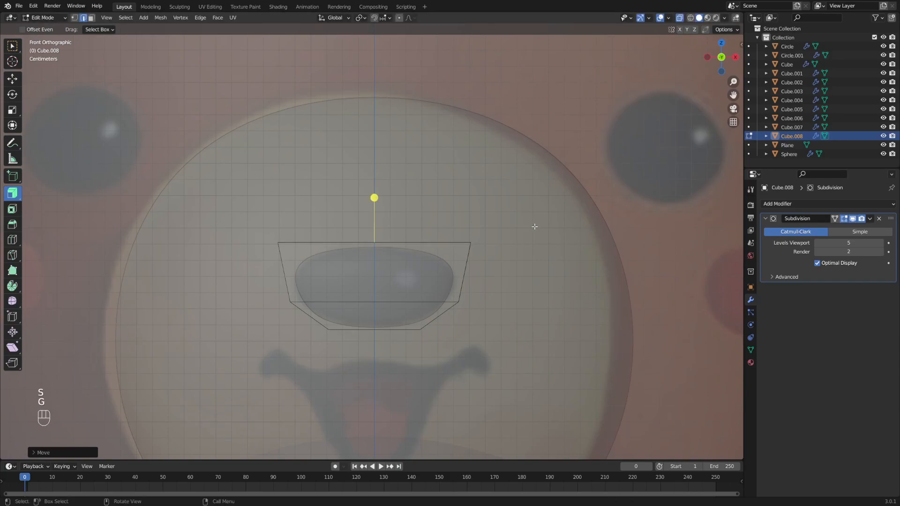
# - Undo the top-edge move, exit to Object Mode, turn off X-ray and deselect the nose
pyautogui.hotkey('ctrl', 'z')
pyautogui.press('g')
pyautogui.press('z')
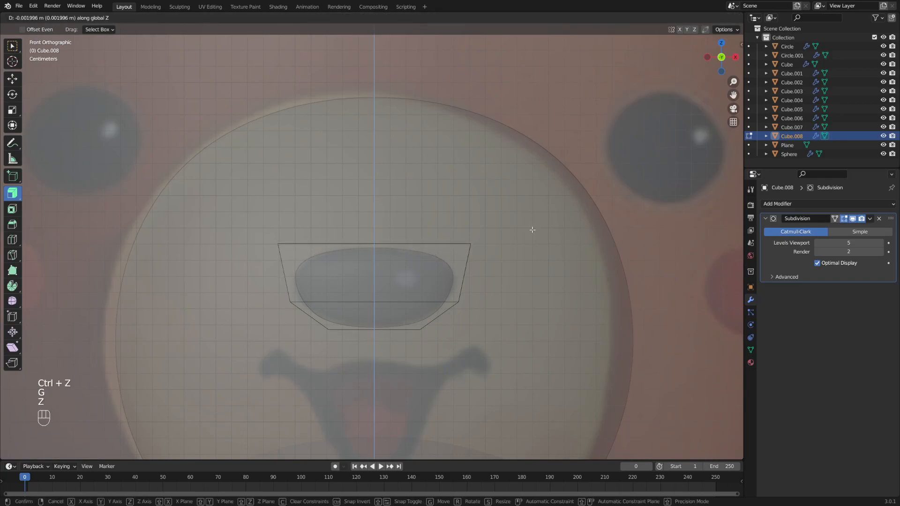
pyautogui.press('Tab')
pyautogui.click(421, 237)
pyautogui.scroll(-8, 434, 234)
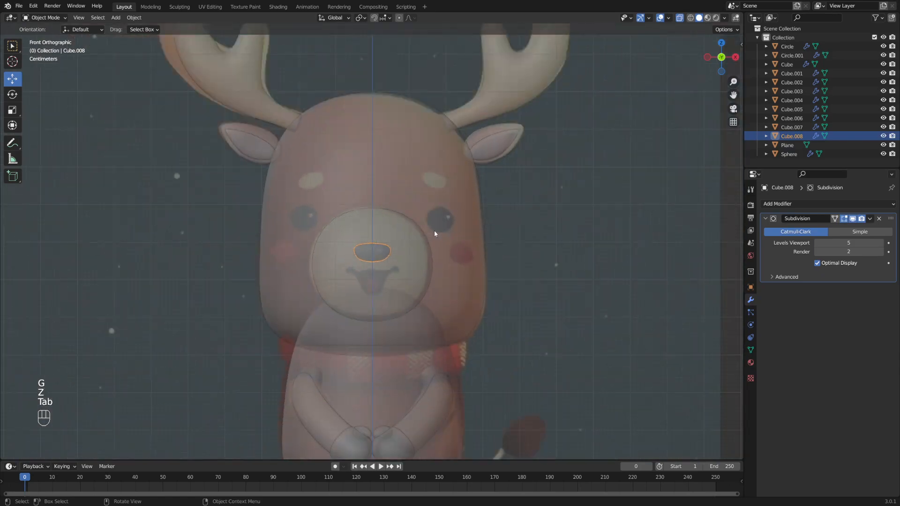
pyautogui.hotkey('alt', 'z')
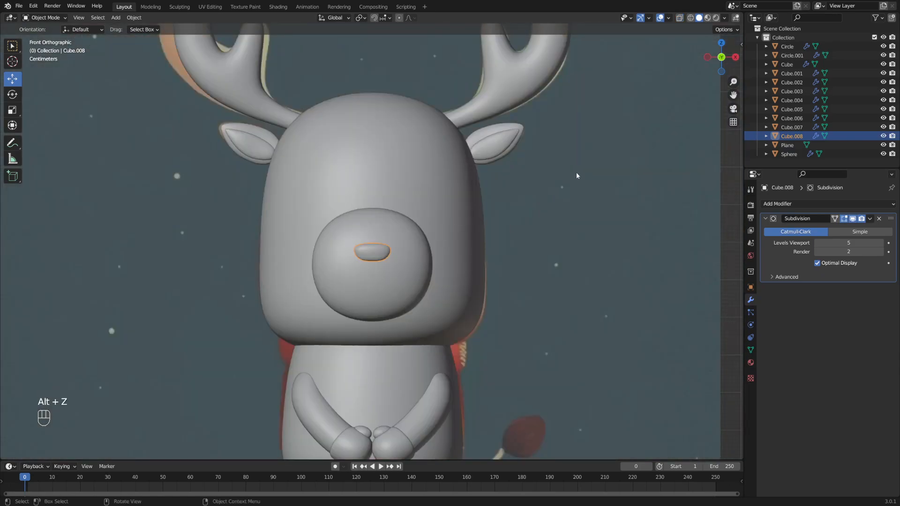
pyautogui.click(729, 189)
# - Move the whole nose along Y to seat it snugly against the snout
pyautogui.moveTo(458, 234); pyautogui.dragTo(367, 240, button='middle')
pyautogui.scroll(7, 398, 243)
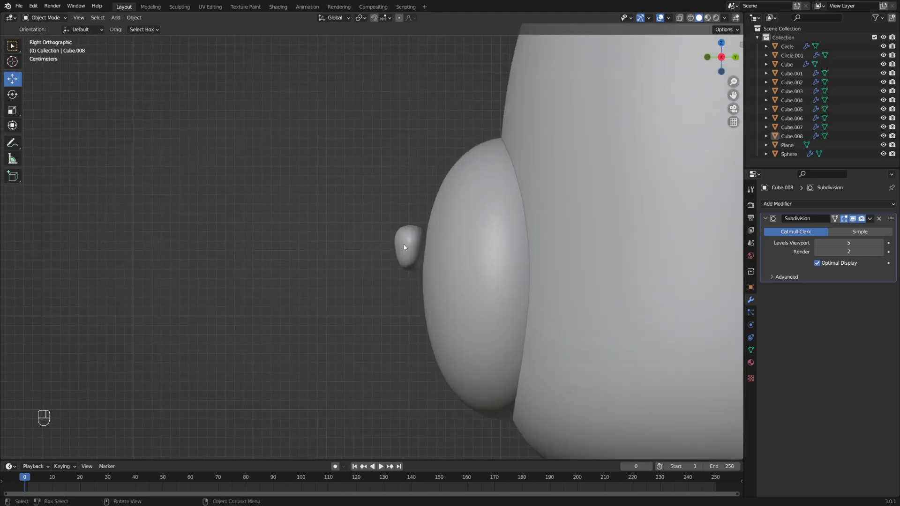
pyautogui.click(393, 256)
pyautogui.press('Tab')
pyautogui.press('a')
pyautogui.press('g')
pyautogui.press('x')
pyautogui.press('Escape')
pyautogui.press('g')
pyautogui.press('y')
pyautogui.click(479, 240)
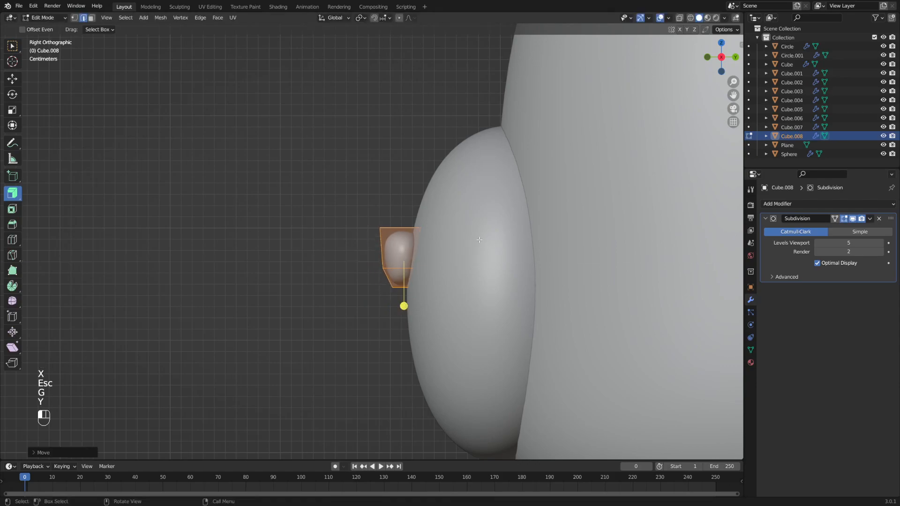
# - In face select mode, push the nose's front face slightly forward along Y
pyautogui.keyDown('alt'); pyautogui.middleClick(355, 229); pyautogui.keyUp('alt')
pyautogui.scroll(1, 418, 251)
pyautogui.moveTo(418, 251); pyautogui.dragTo(429, 252, button='middle')
pyautogui.press('3')
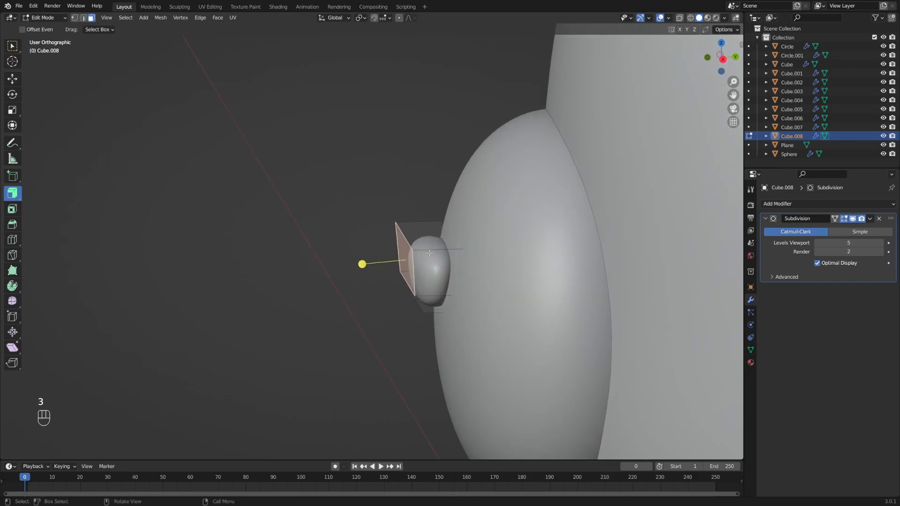
pyautogui.press('g')
pyautogui.press('y')
pyautogui.click(451, 244)
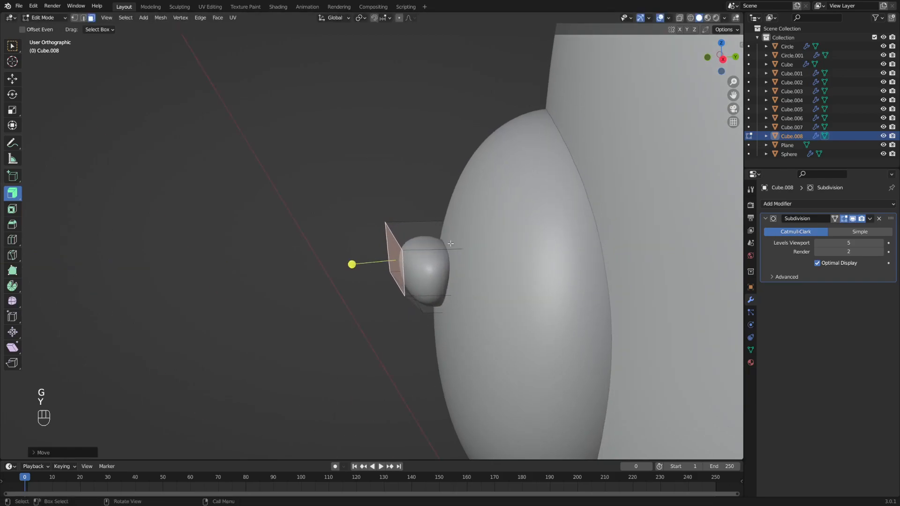
pyautogui.keyDown('shift'); pyautogui.moveTo(450, 243); pyautogui.dragTo(448, 229, button='middle'); pyautogui.keyUp('shift')
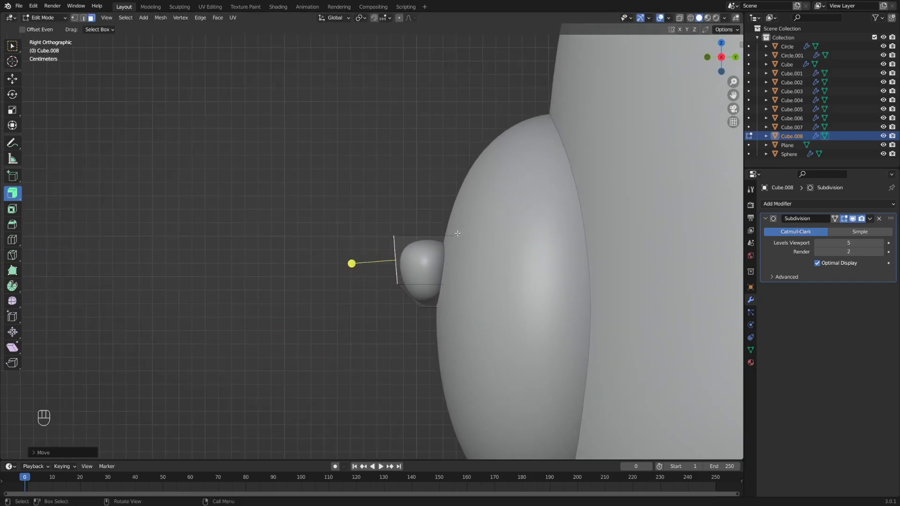
pyautogui.press('g')
pyautogui.press('y')
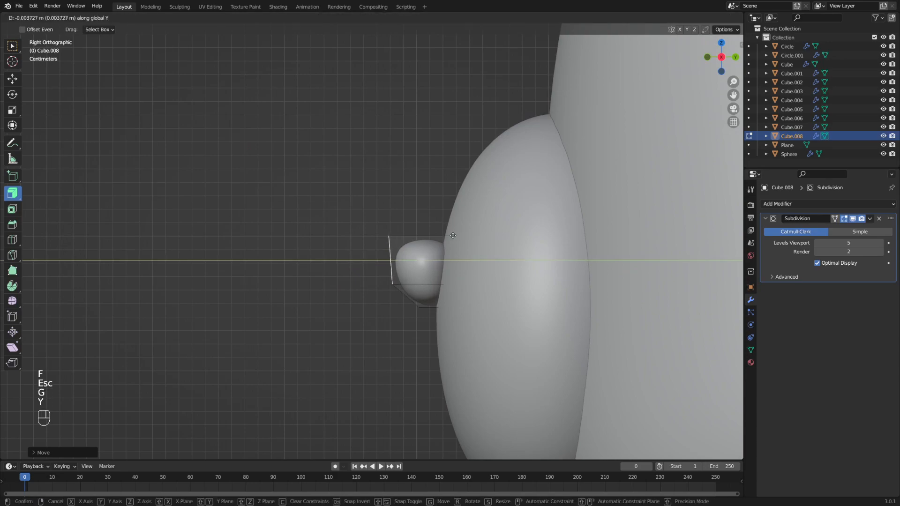
pyautogui.click(452, 236)
# - Return to Object Mode and turn X-ray see-through back on
pyautogui.press('Tab')
pyautogui.keyDown('alt'); pyautogui.keyDown('shift'); pyautogui.moveTo(355, 244); pyautogui.dragTo(422, 241, button='middle'); pyautogui.keyUp('shift'); pyautogui.keyUp('alt')
pyautogui.scroll(-7, 452, 235)
pyautogui.hotkey('alt', 'z')
pyautogui.scroll(1, 490, 211)
# - Duplicate the muzzle piece and drop the copy near the right eye
pyautogui.click(458, 238)
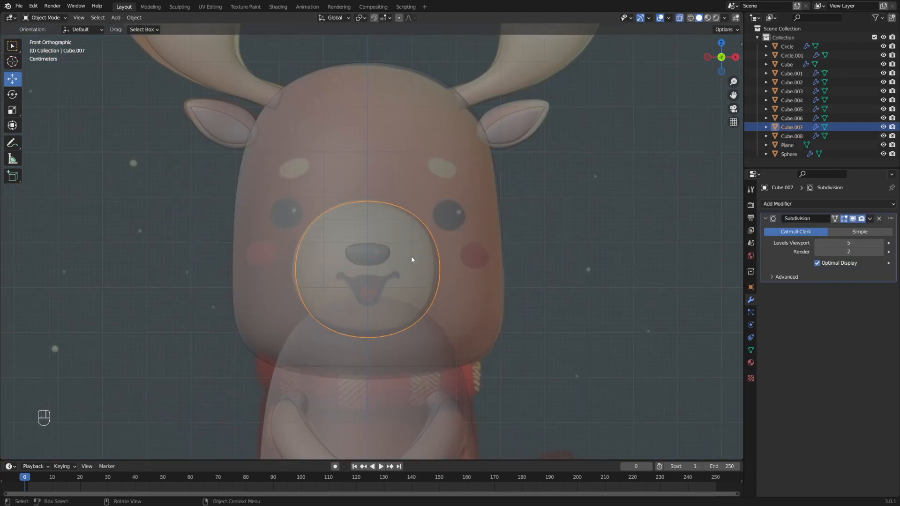
pyautogui.press('Tab')
pyautogui.click(416, 243)
pyautogui.click(416, 243)
pyautogui.click(416, 247)
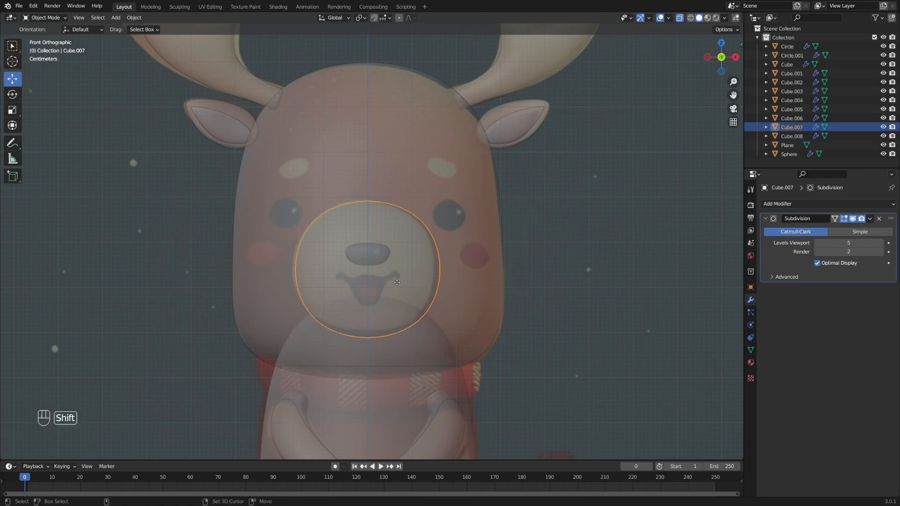
pyautogui.hotkey('shift', 'd')
pyautogui.click(480, 220)
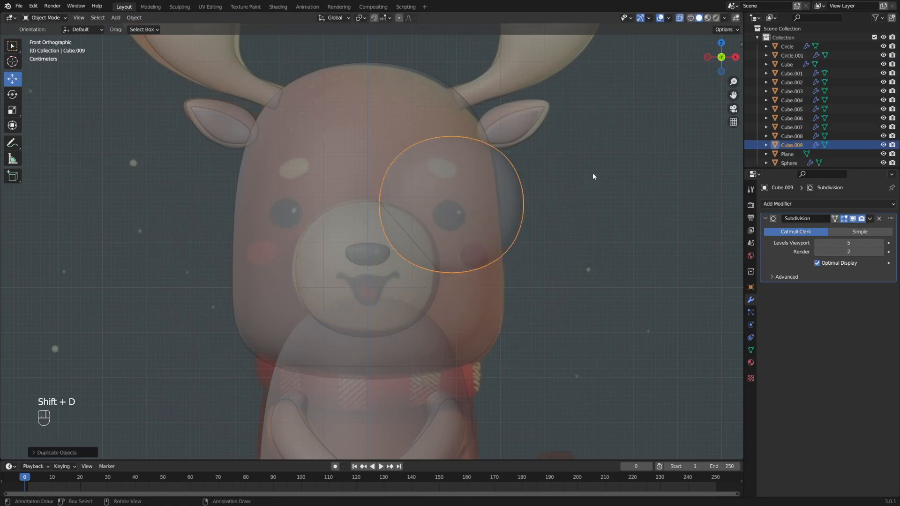
# - In Edit Mode, shrink the whole copy down to a small piece
pyautogui.press('s')
pyautogui.press('Escape')
pyautogui.press('Tab')
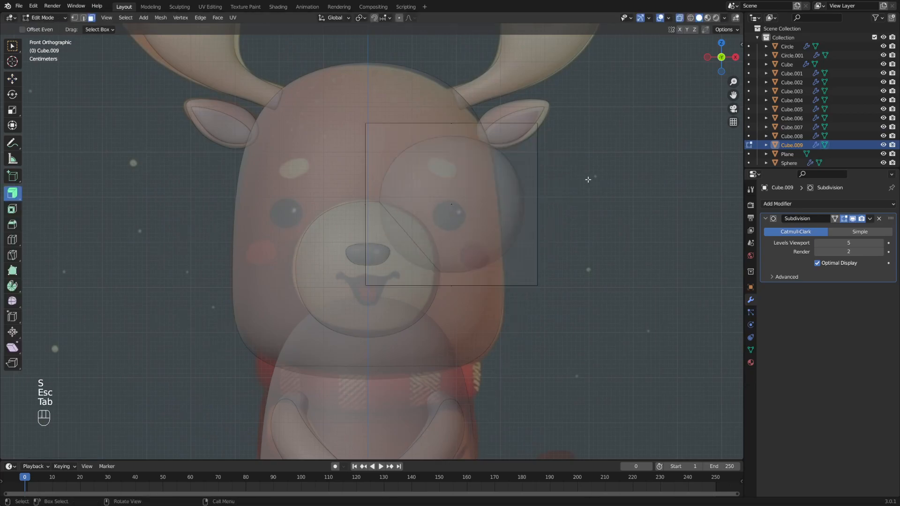
pyautogui.press('a')
pyautogui.press('s')
pyautogui.click(490, 199)
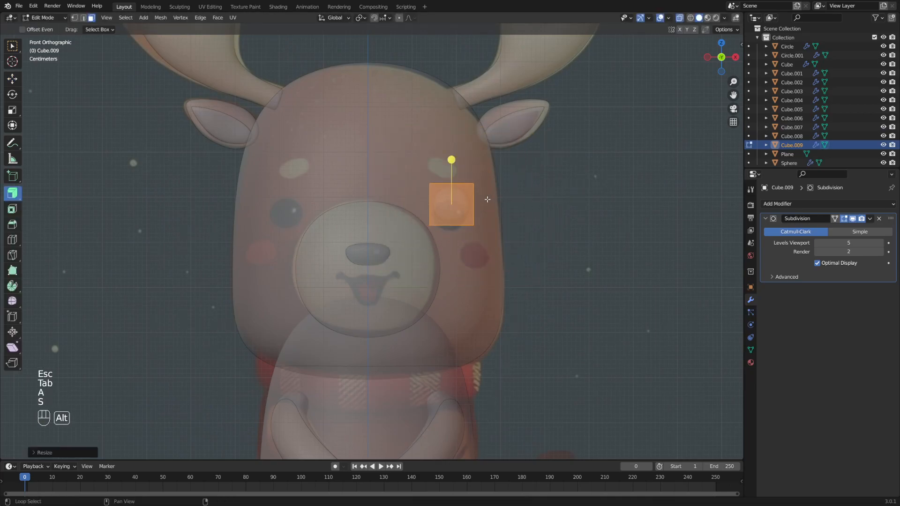
pyautogui.keyDown('alt'); pyautogui.moveTo(490, 199); pyautogui.dragTo(473, 201, button='middle'); pyautogui.keyUp('alt')
pyautogui.scroll(3, 473, 201)
# - Place the small piece over the right eye and resize it to eye size
pyautogui.press('g')
pyautogui.click(524, 207)
pyautogui.press('s')
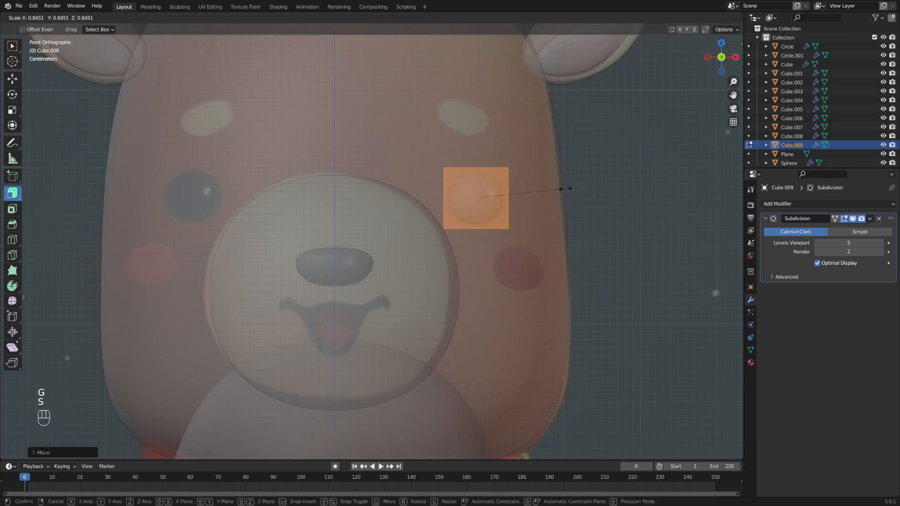
pyautogui.click(565, 188)
pyautogui.press('s')
pyautogui.click(570, 187)
# - With X-ray off, move the eye piece along Y so it sits against the head
pyautogui.keyDown('alt'); pyautogui.moveTo(569, 187); pyautogui.dragTo(455, 194, button='middle'); pyautogui.keyUp('alt')
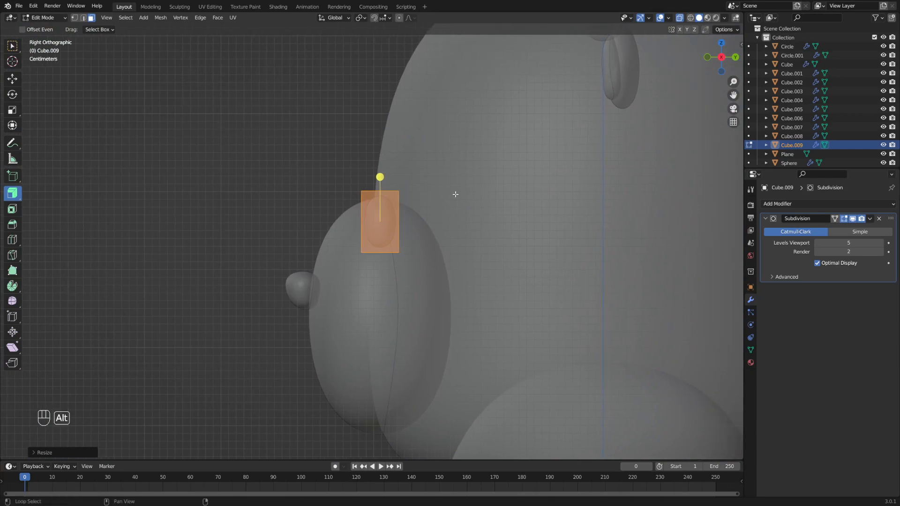
pyautogui.hotkey('alt', 'z')
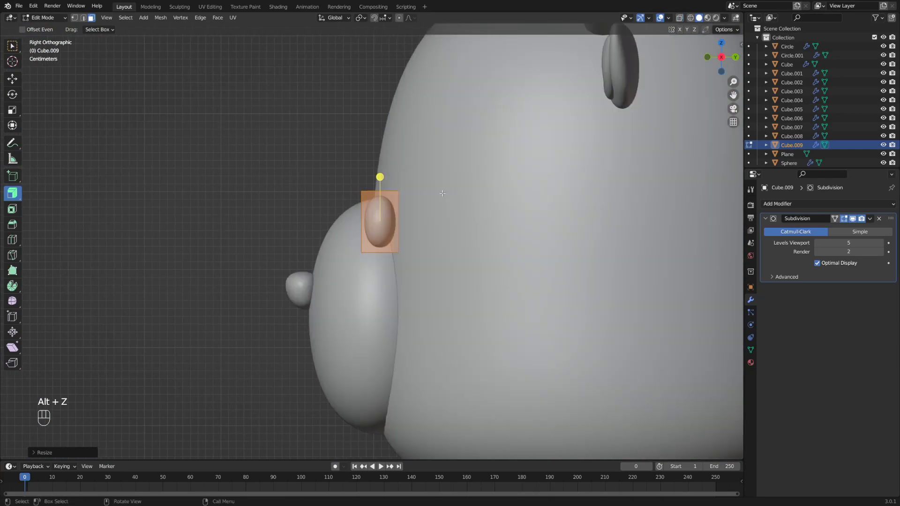
pyautogui.press('g')
pyautogui.press('y')
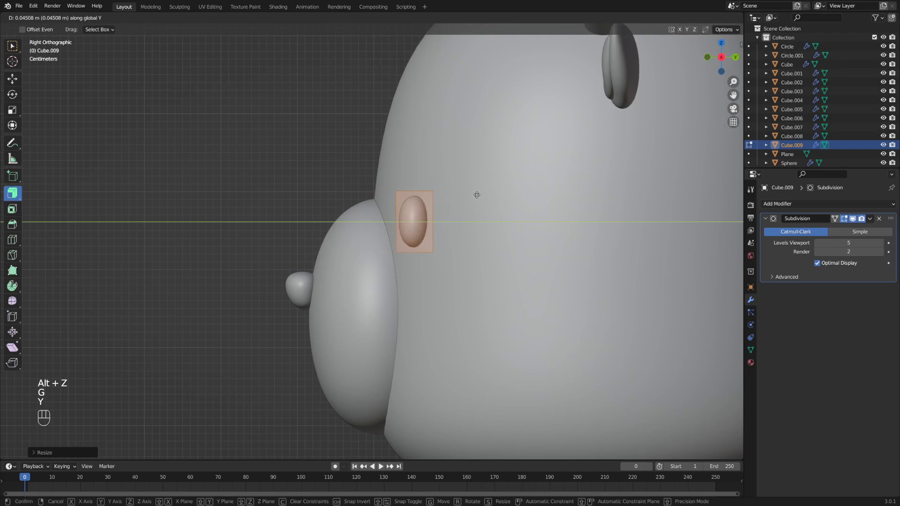
pyautogui.click(483, 195)
# - Rotate the eye around Z in top view to follow the head's curve, then reposition it
pyautogui.moveTo(370, 183); pyautogui.dragTo(465, 208, button='middle')
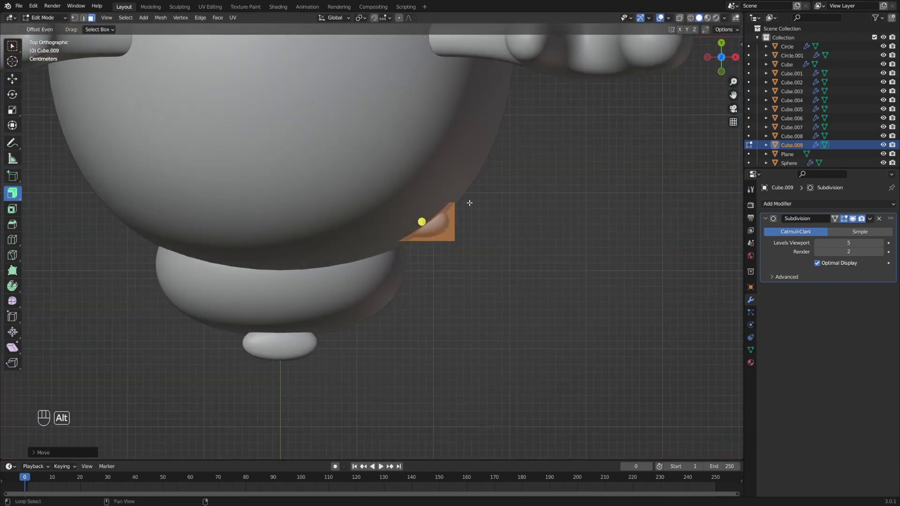
pyautogui.press('r')
pyautogui.press('z')
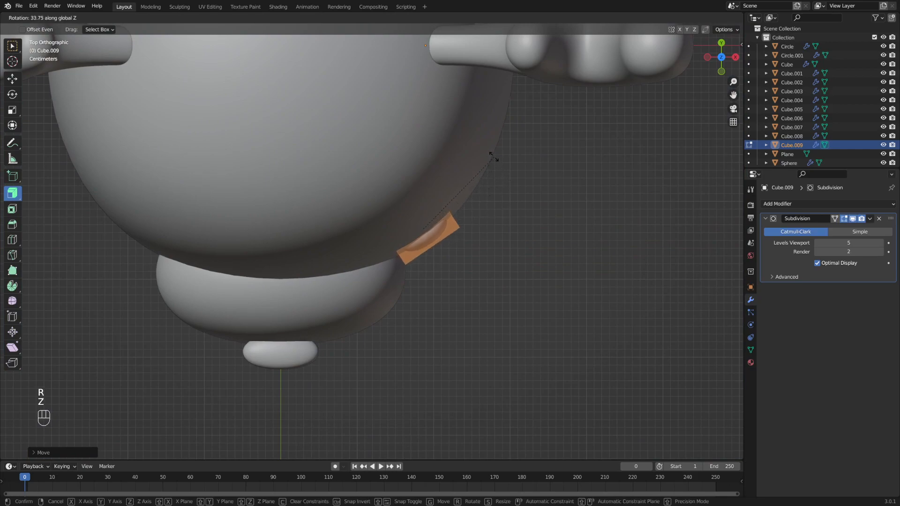
pyautogui.click(495, 160)
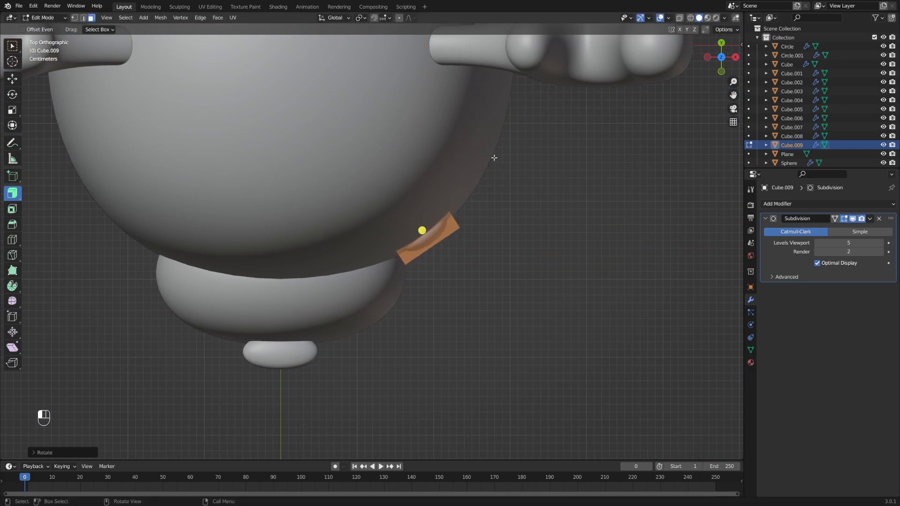
pyautogui.scroll(3, 460, 221)
pyautogui.keyDown('shift'); pyautogui.moveTo(459, 221); pyautogui.dragTo(416, 205, button='middle'); pyautogui.keyUp('shift')
pyautogui.press('g')
pyautogui.press('y')
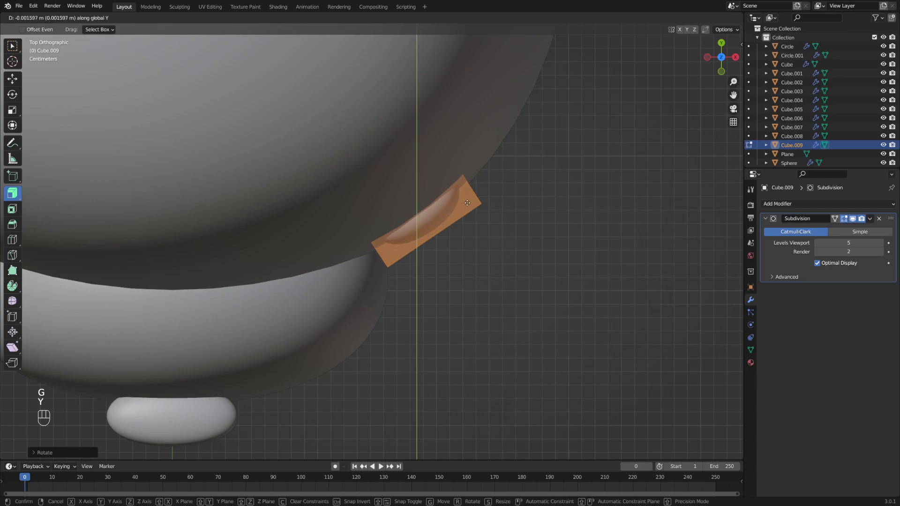
pyautogui.press('Escape')
pyautogui.press('g')
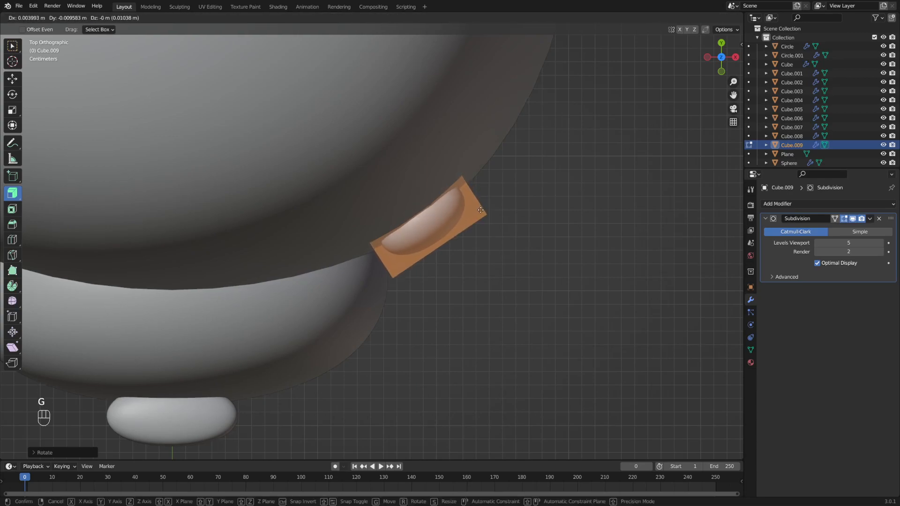
pyautogui.click(479, 205)
# - Leave Edit Mode and frame the whole deer from the front
pyautogui.moveTo(480, 244); pyautogui.dragTo(527, 195, button='middle')
pyautogui.scroll(-6, 487, 192)
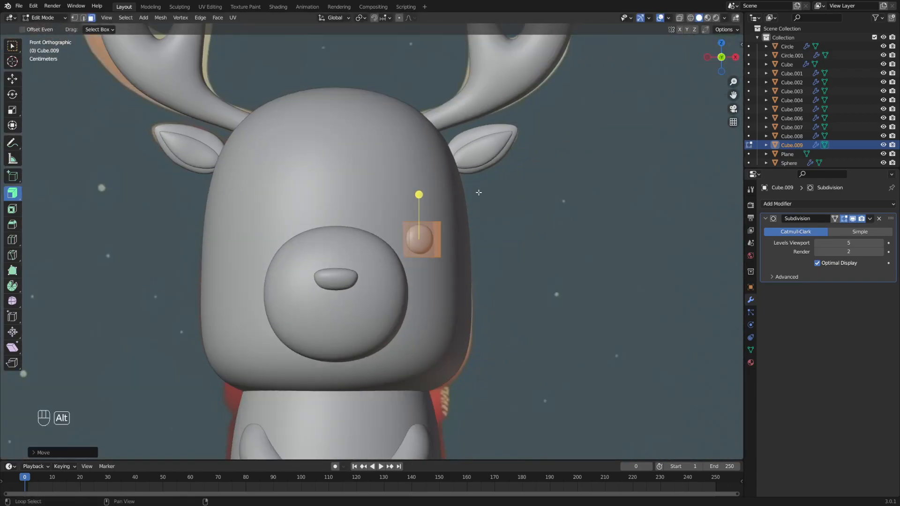
pyautogui.press('Tab')
pyautogui.press('Home')
# - Apply all transforms to the eye and add a Mirror modifier for the other side
pyautogui.scroll(4, 441, 178)
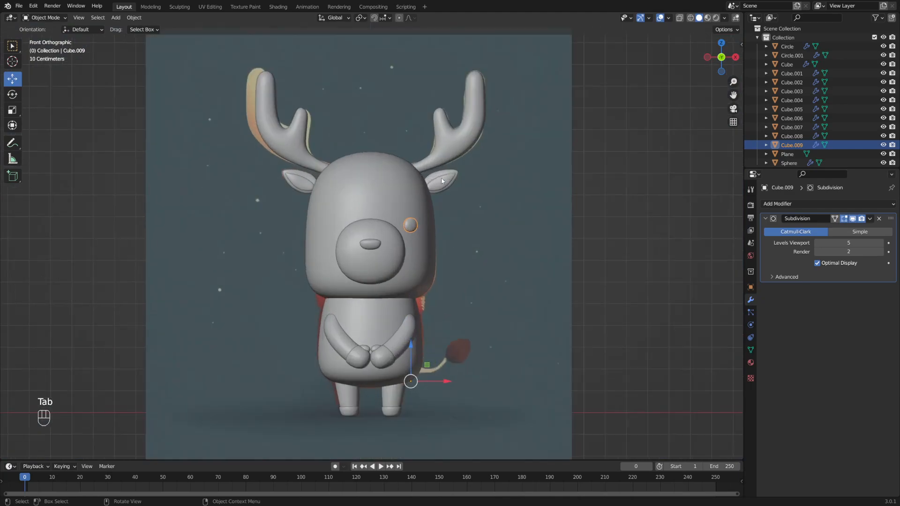
pyautogui.hotkey('ctrl', 'a')
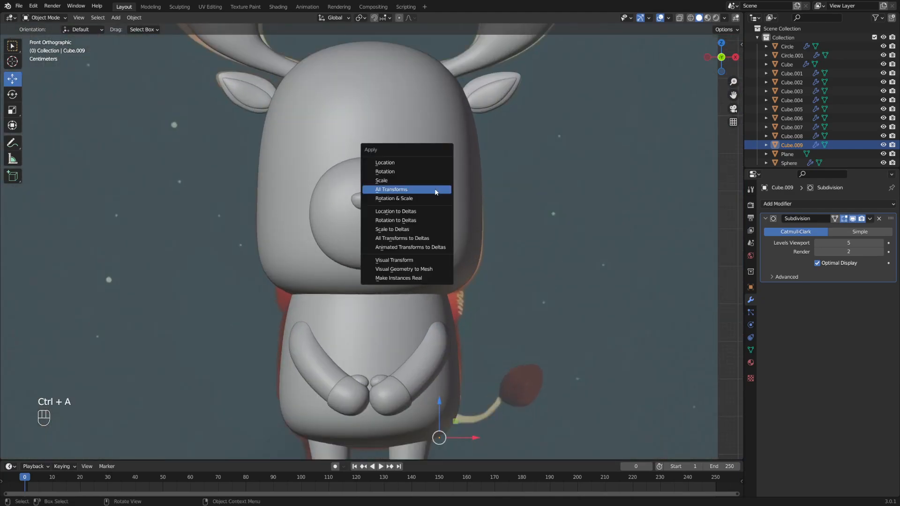
pyautogui.click(436, 189)
pyautogui.keyDown('shift'); pyautogui.moveTo(436, 192); pyautogui.dragTo(459, 207, button='middle'); pyautogui.keyUp('shift')
pyautogui.click(802, 204)
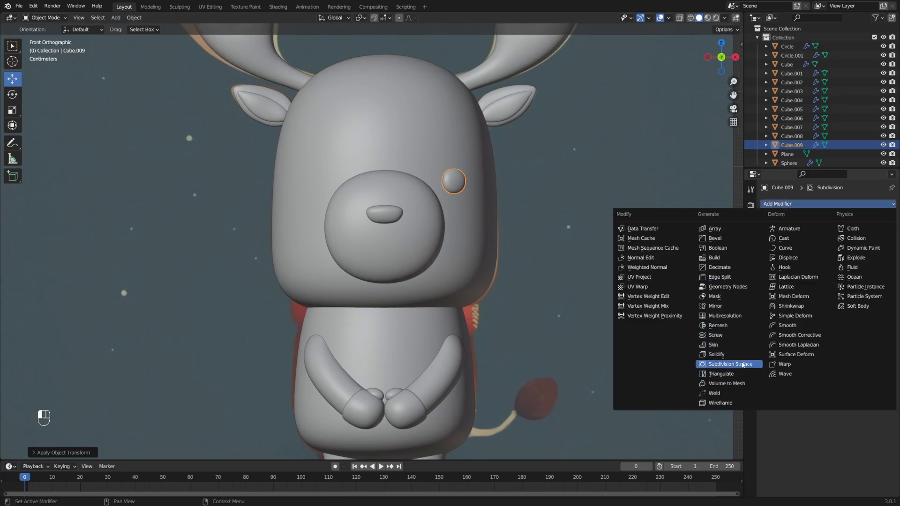
pyautogui.click(742, 310)
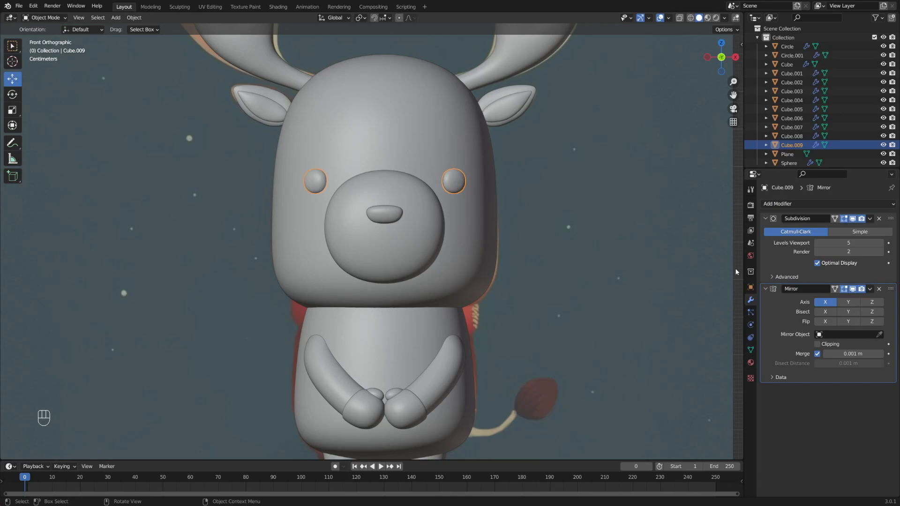
pyautogui.keyDown('shift'); pyautogui.moveTo(519, 229); pyautogui.dragTo(526, 246, button='middle'); pyautogui.keyUp('shift')
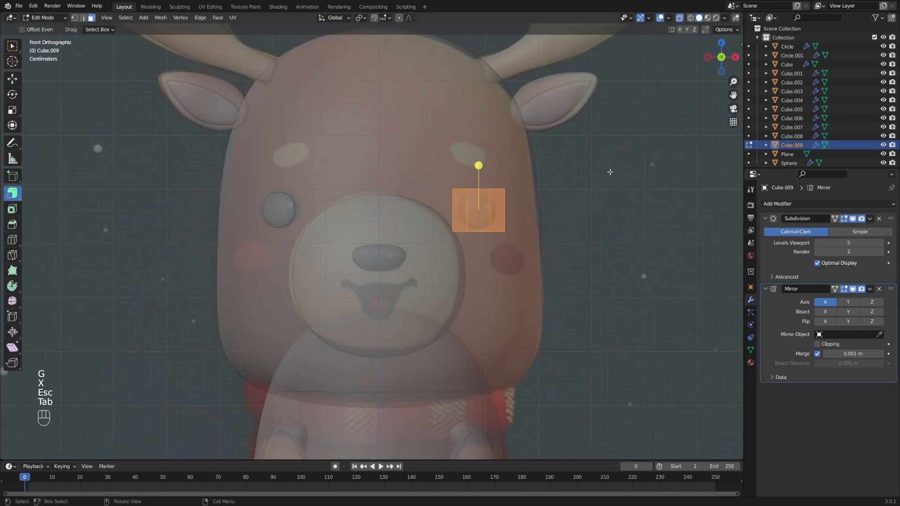
# - Nudge the eye slightly sideways along the X axis
pyautogui.press('s')
pyautogui.press('x')
pyautogui.press('Escape')
pyautogui.press('g')
pyautogui.press('y')
pyautogui.press('Escape')
pyautogui.press('g')
pyautogui.press('x')
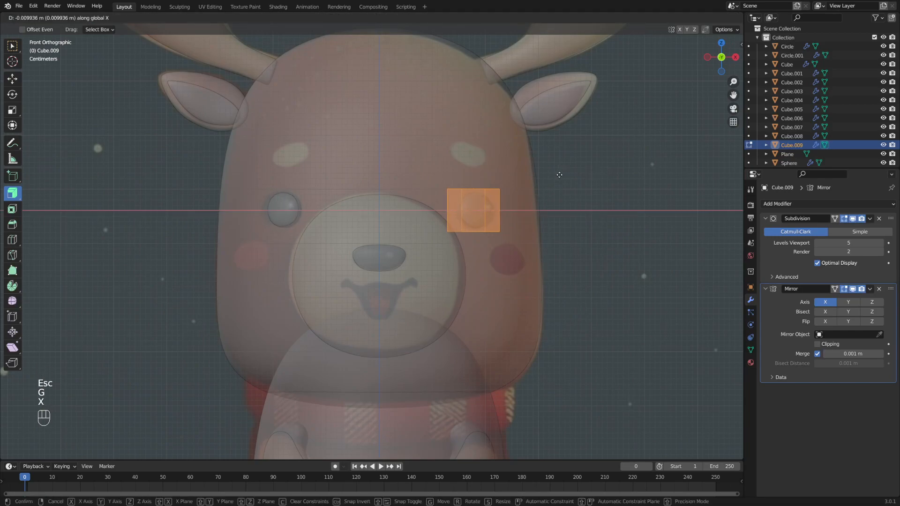
pyautogui.click(559, 175)
# - Enlarge the eye slightly and shift it a bit more along X
pyautogui.press('s')
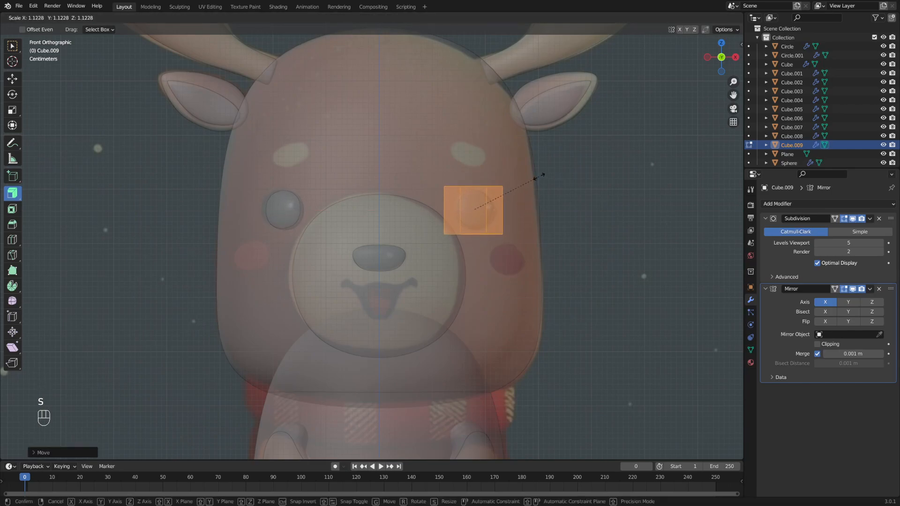
pyautogui.click(540, 179)
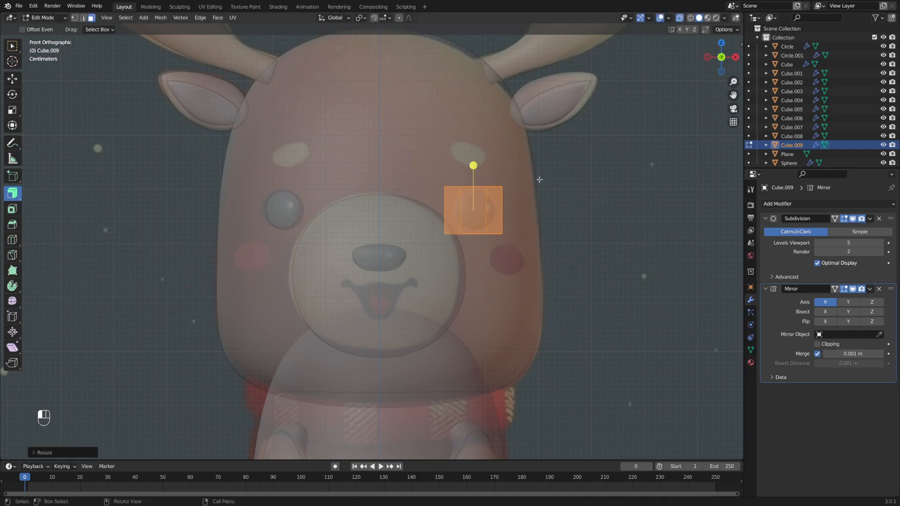
pyautogui.press('g')
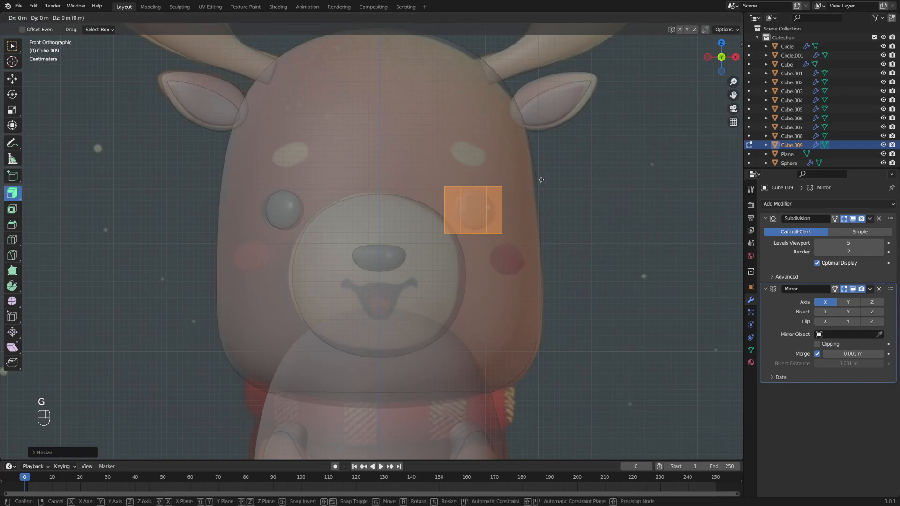
pyautogui.press('x')
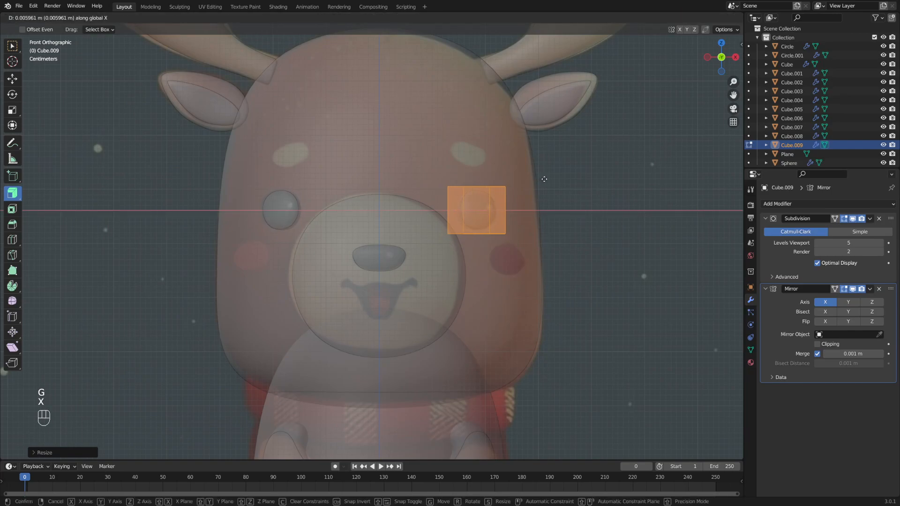
pyautogui.click(544, 179)
# - Exit Edit Mode, switch off X-ray and check the mirrored eyes from the side
pyautogui.press('Tab')
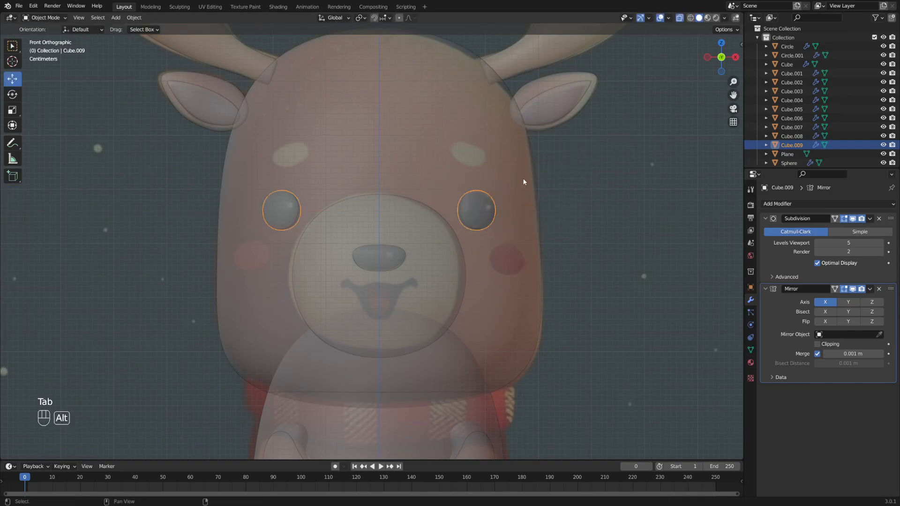
pyautogui.hotkey('alt', 'z')
pyautogui.keyDown('alt'); pyautogui.keyDown('shift'); pyautogui.moveTo(525, 184); pyautogui.dragTo(561, 183, button='middle'); pyautogui.keyUp('shift'); pyautogui.keyUp('alt')
pyautogui.press('Tab')
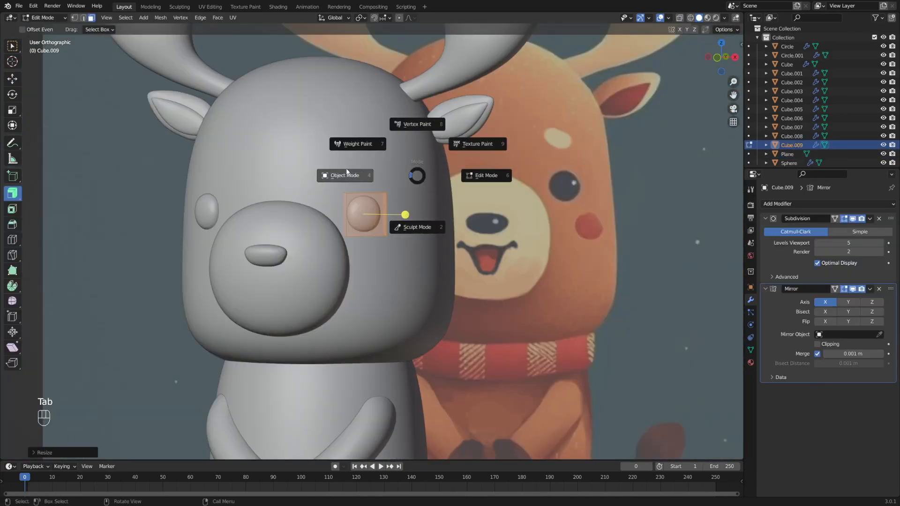
# - Duplicate the eye pair in place and start editing the copy's mesh
pyautogui.click(346, 175)
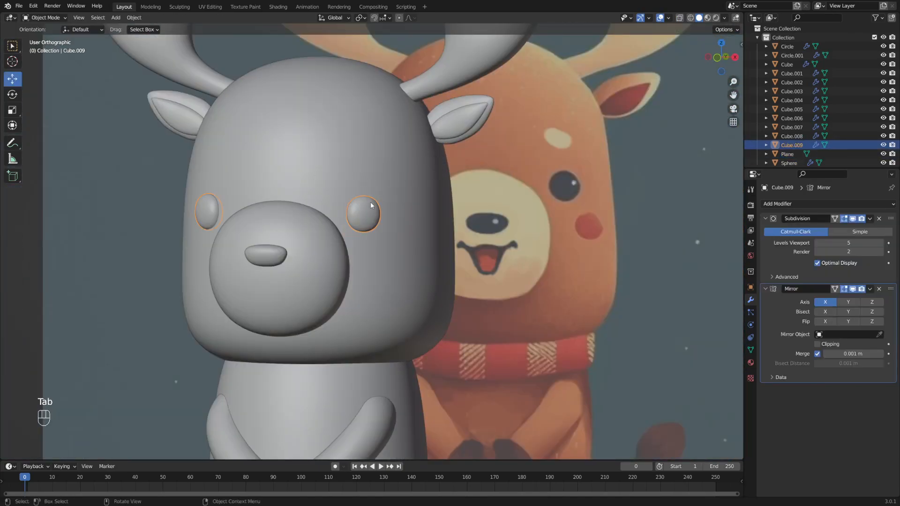
pyautogui.hotkey('shift', 'd')
pyautogui.press('Escape')
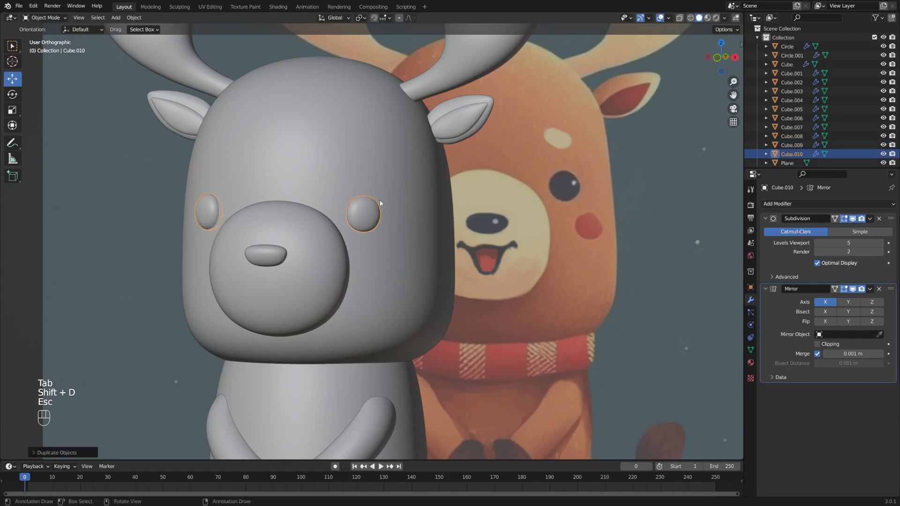
pyautogui.press('Tab')
pyautogui.click(426, 211)
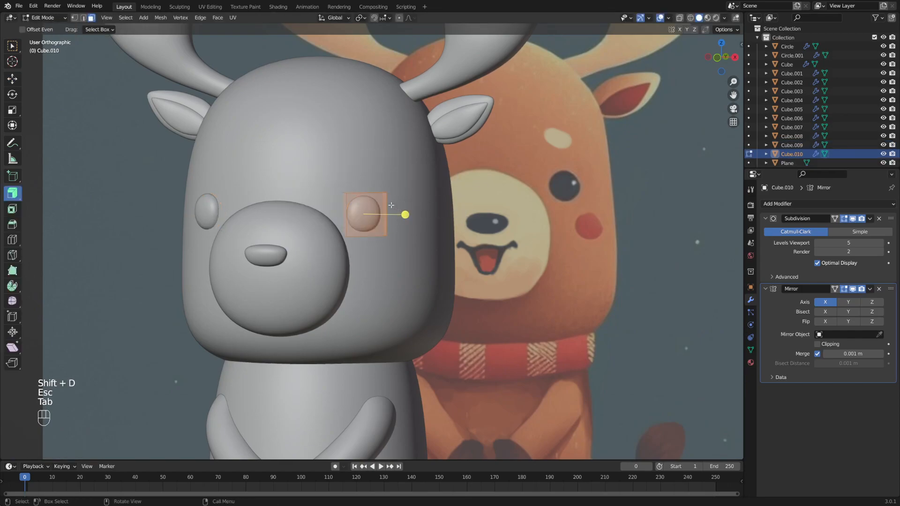
# - Move the copy down onto the cheek and rotate it around Z beside the muzzle
pyautogui.press('g')
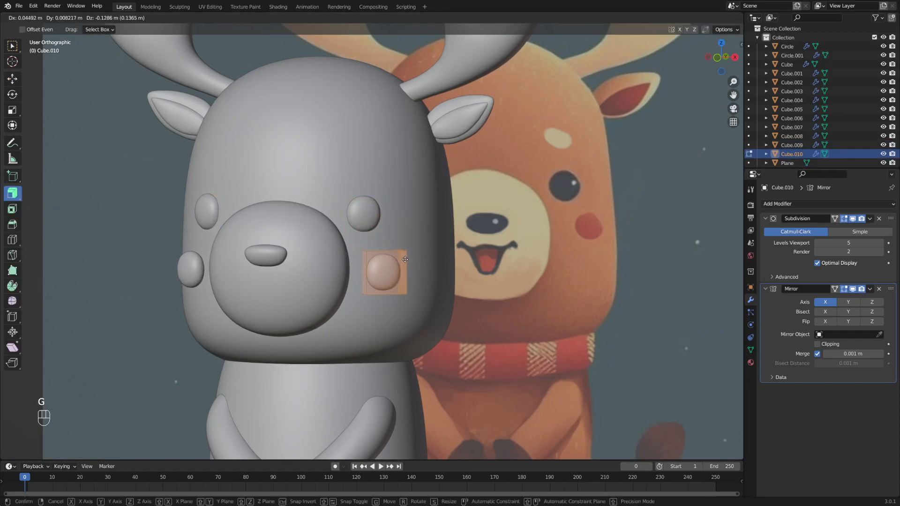
pyautogui.click(404, 259)
pyautogui.keyDown('alt'); pyautogui.moveTo(405, 259); pyautogui.dragTo(443, 245, button='middle'); pyautogui.keyUp('alt')
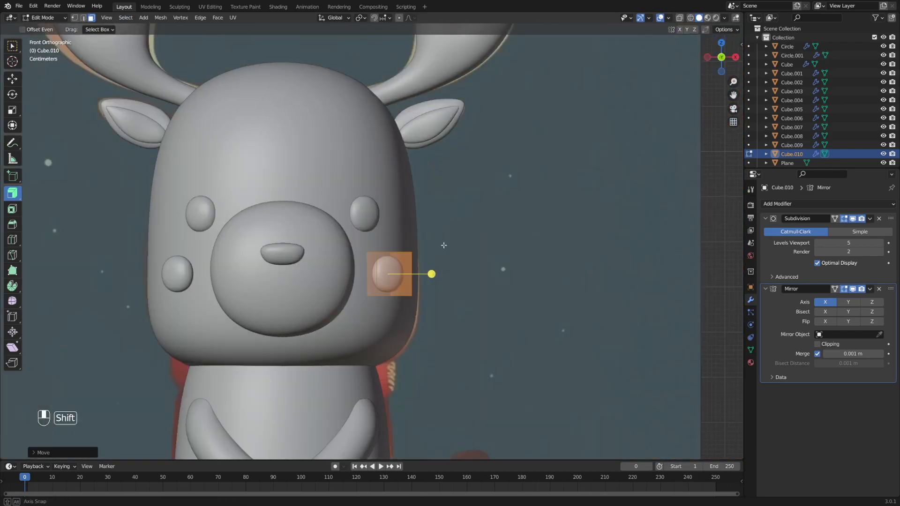
pyautogui.hotkey('alt', 'z')
pyautogui.press('g')
pyautogui.press('s')
pyautogui.press('Escape')
pyautogui.moveTo(466, 221); pyautogui.dragTo(450, 258, button='middle')
pyautogui.press('s')
pyautogui.press('x')
pyautogui.press('Escape')
pyautogui.press('r')
pyautogui.press('z')
pyautogui.click(487, 230)
pyautogui.press('g')
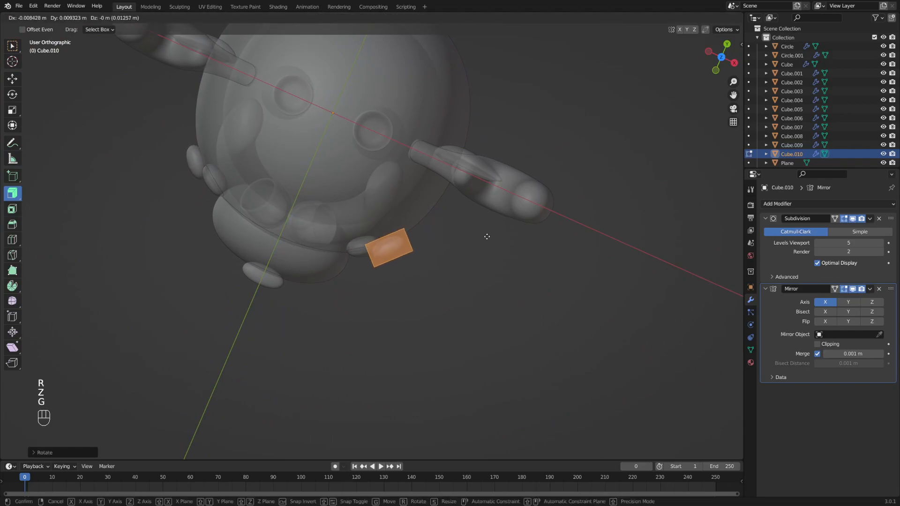
pyautogui.click(473, 249)
# - Enlarge the cheek copy to match the front reference, checking it in X-ray
pyautogui.keyDown('alt'); pyautogui.moveTo(474, 249); pyautogui.dragTo(450, 206, button='middle'); pyautogui.keyUp('alt')
pyautogui.scroll(4, 448, 209)
pyautogui.press('s')
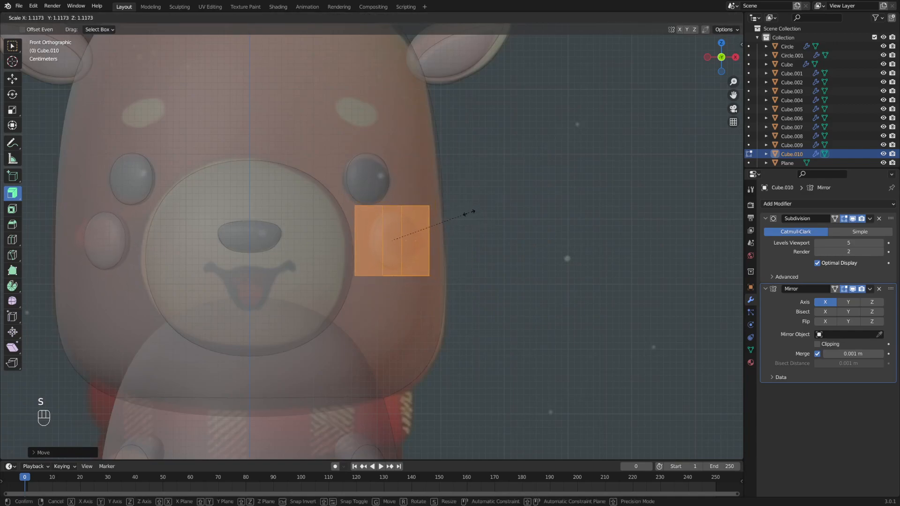
pyautogui.click(479, 211)
pyautogui.hotkey('alt', 'z')
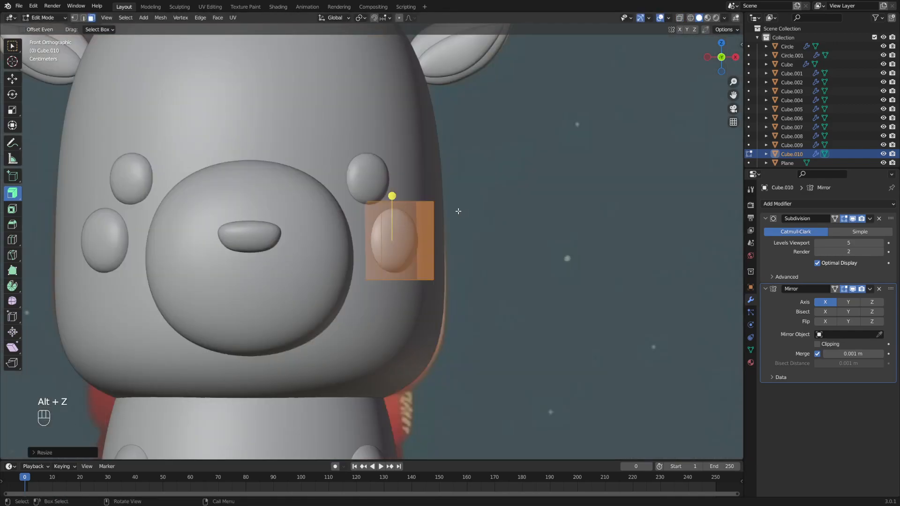
pyautogui.hotkey('alt', 'z')
pyautogui.press('s')
pyautogui.press('s')
pyautogui.press('y')
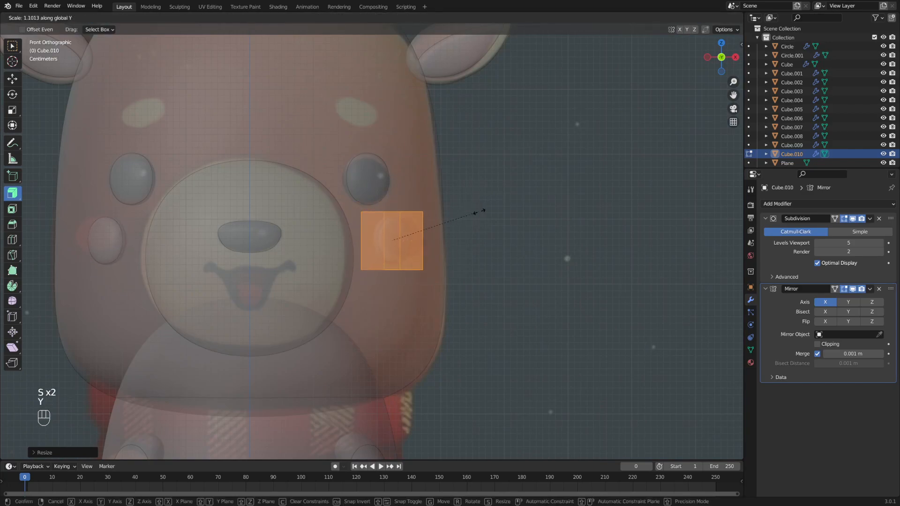
pyautogui.press('Escape')
pyautogui.press('s')
pyautogui.press('x')
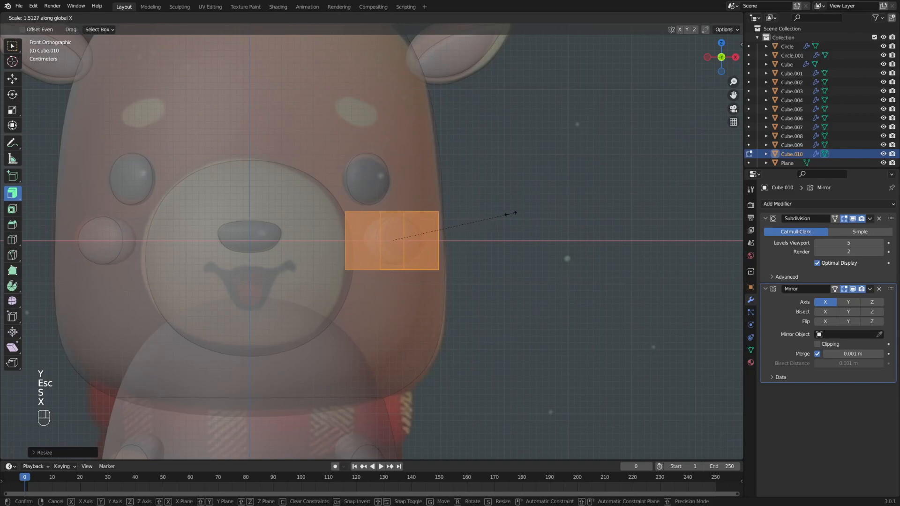
pyautogui.press('Escape')
pyautogui.moveTo(427, 240)
pyautogui.mouseDown(button='middle')
pyautogui.moveTo(456, 241)
pyautogui.moveTo(422, 239)
pyautogui.mouseUp(button='middle')
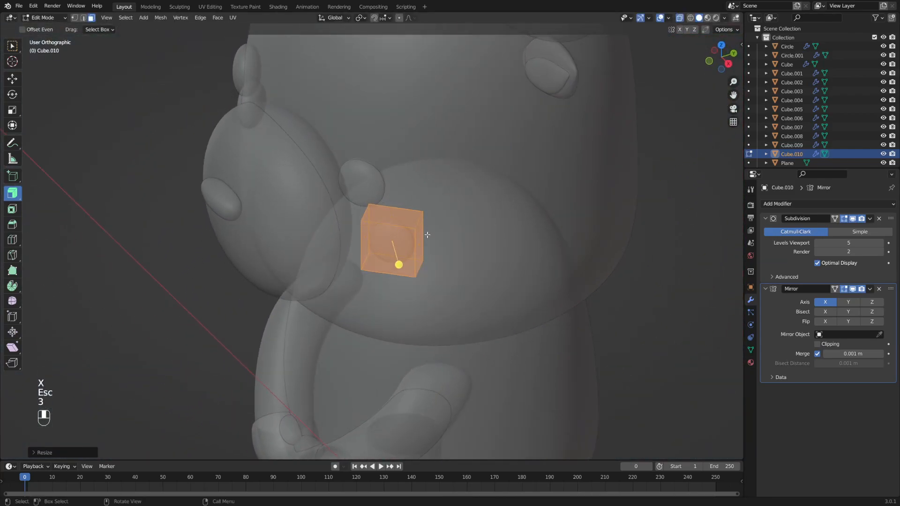
# - In face select mode, move the cheek's faces, including the outer face, so it hugs the head
pyautogui.press('3')
pyautogui.press('g')
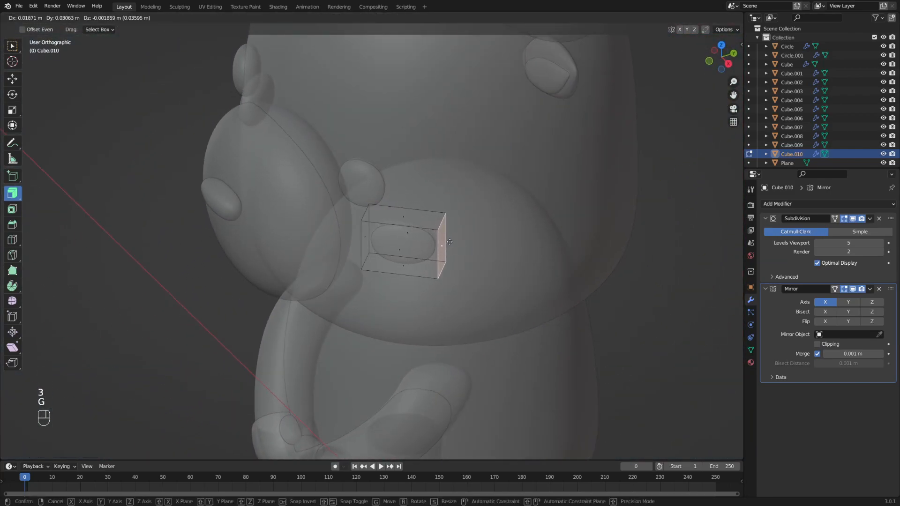
pyautogui.click(450, 242)
pyautogui.moveTo(436, 233); pyautogui.dragTo(488, 215, button='middle')
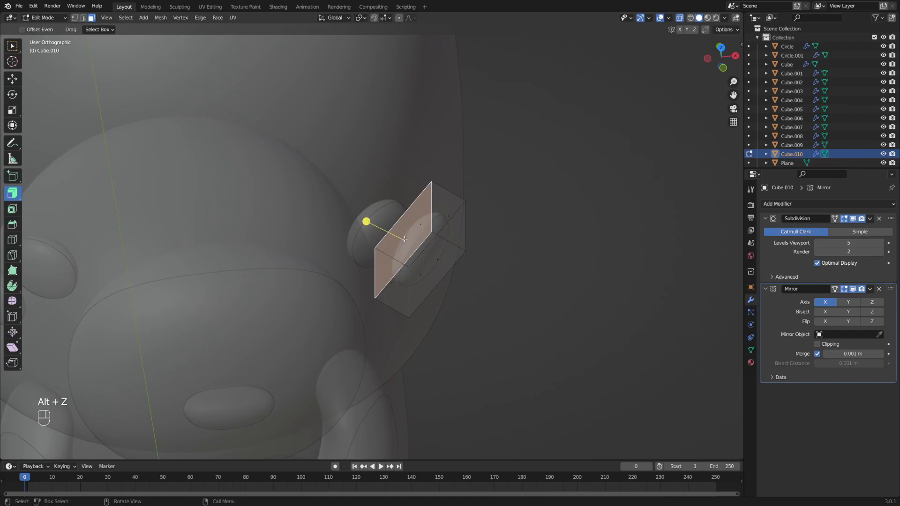
pyautogui.moveTo(404, 239); pyautogui.dragTo(432, 238, button='middle')
pyautogui.press('g')
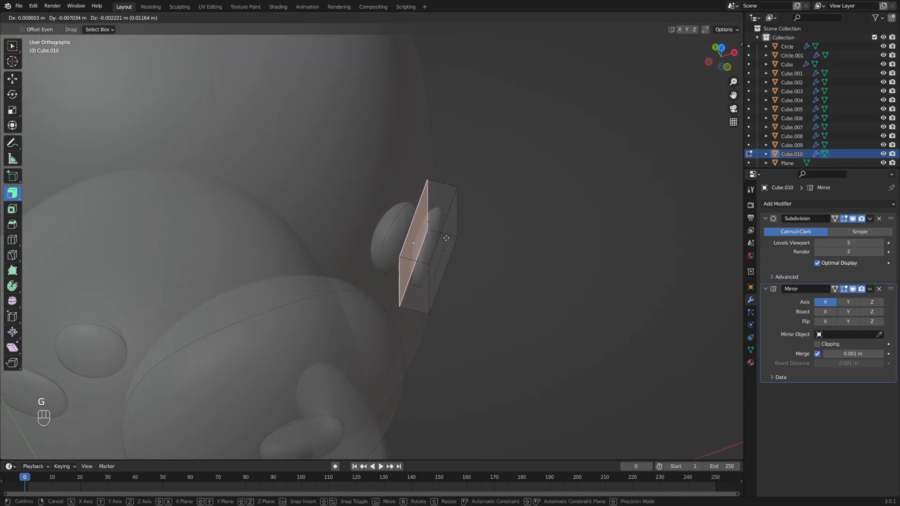
pyautogui.click(446, 238)
pyautogui.click(447, 247)
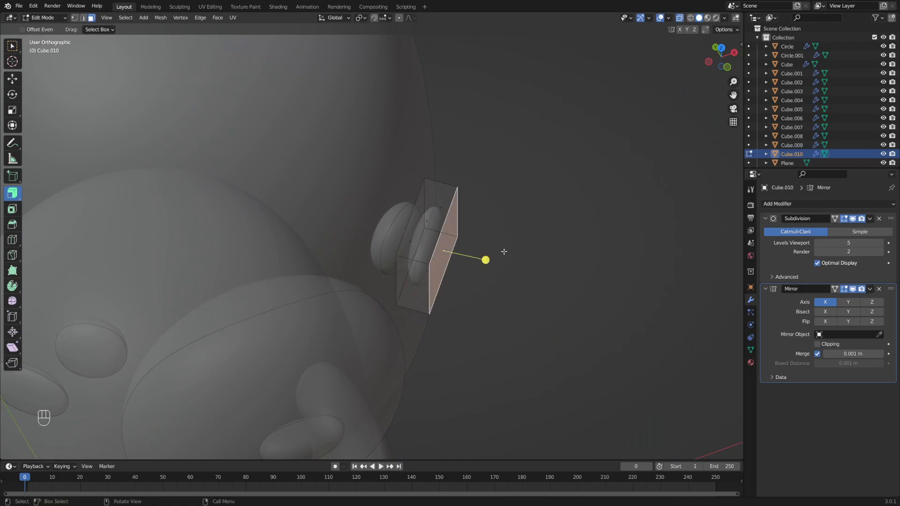
pyautogui.press('g')
pyautogui.click(498, 251)
pyautogui.moveTo(498, 250); pyautogui.dragTo(504, 211, button='middle')
# - Select the eye pair, duplicate it in place and edit the copy's mesh
pyautogui.hotkey('alt', 'z')
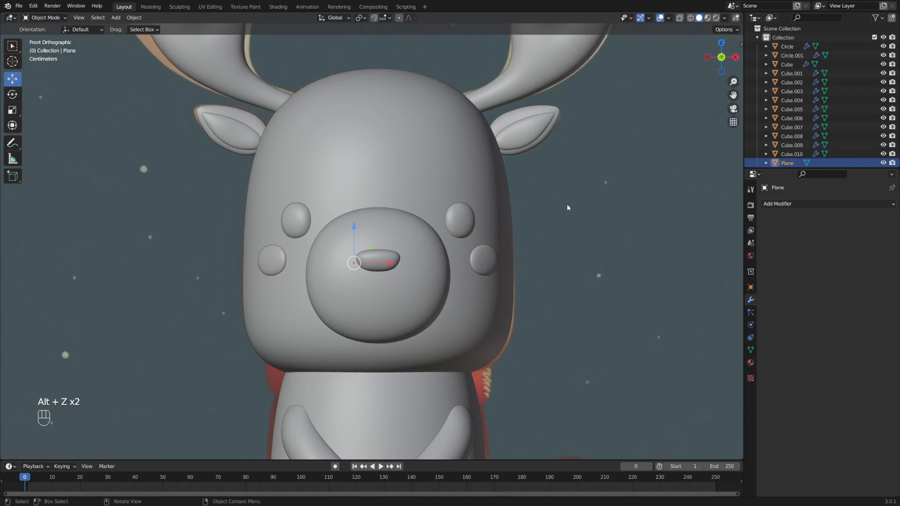
pyautogui.keyDown('shift'); pyautogui.moveTo(497, 196); pyautogui.dragTo(516, 287, button='middle'); pyautogui.keyUp('shift')
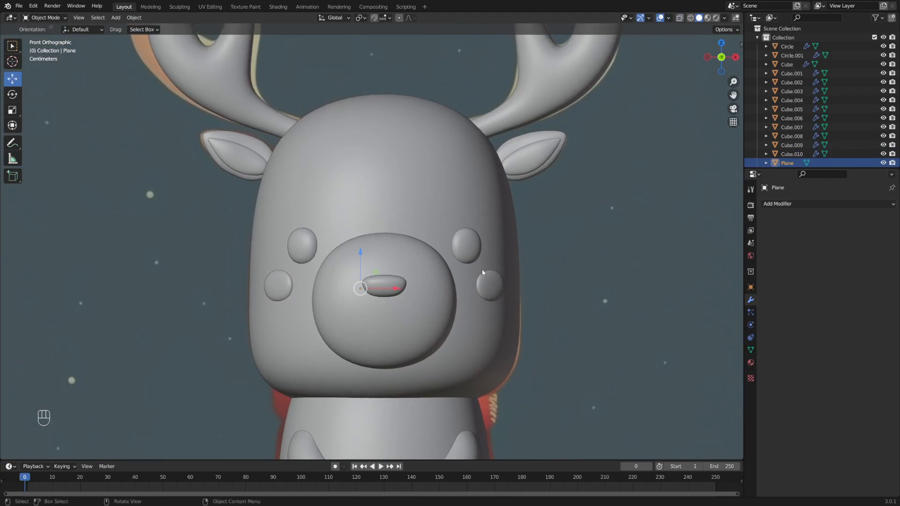
pyautogui.keyDown('shift'); pyautogui.moveTo(511, 235); pyautogui.dragTo(507, 254, button='middle'); pyautogui.keyUp('shift')
pyautogui.click(451, 260)
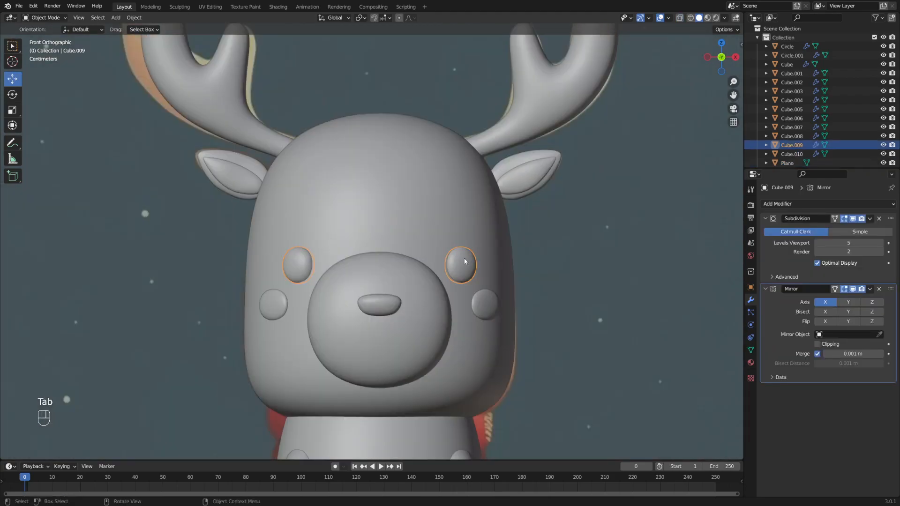
pyautogui.hotkey('shift', 'd')
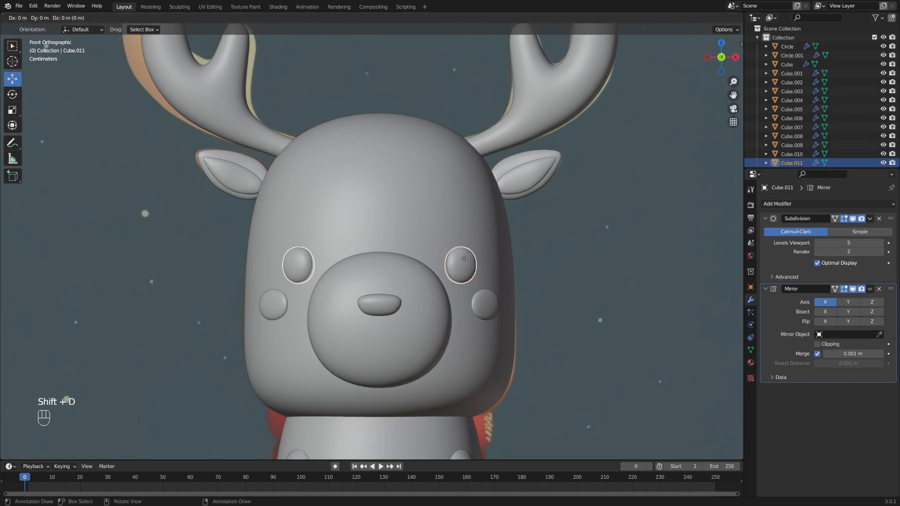
pyautogui.press('Return')
pyautogui.press('Tab')
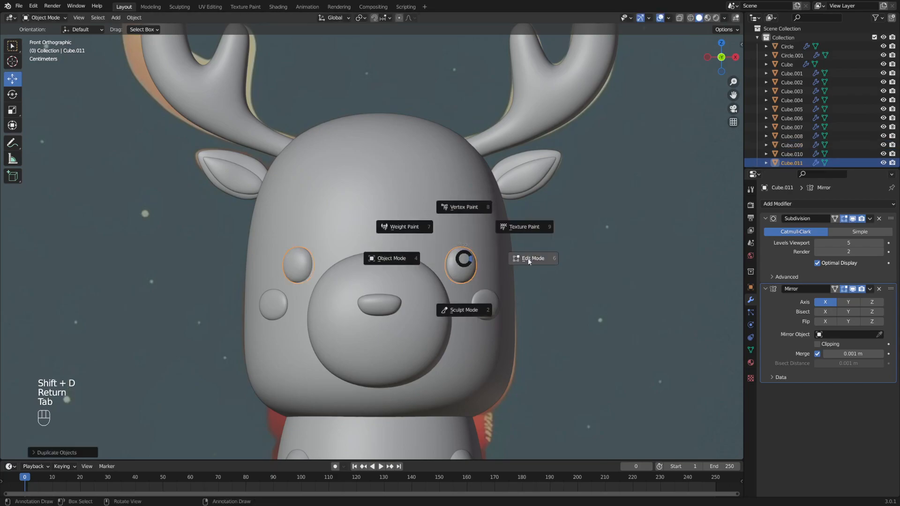
# - Move the copy above the eyes, flatten it along Z and tilt it into eyebrows
pyautogui.press('g')
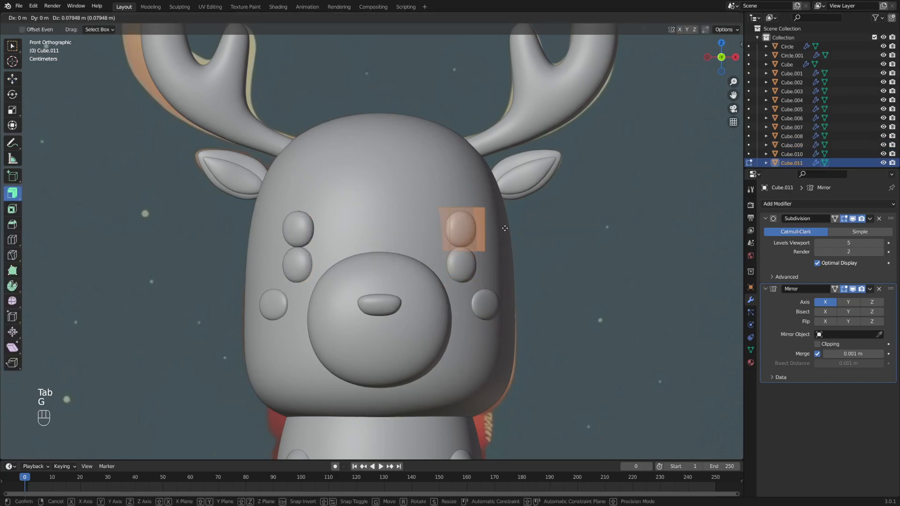
pyautogui.click(504, 212)
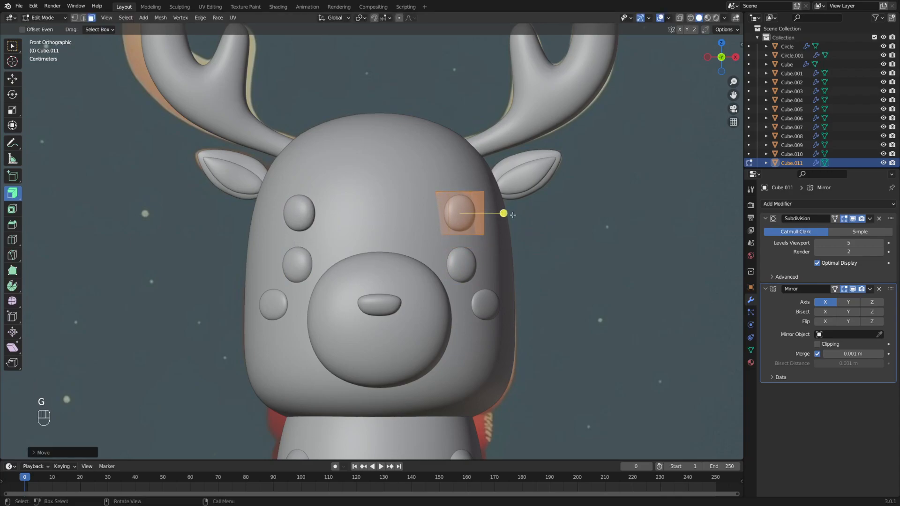
pyautogui.press('s')
pyautogui.press('z')
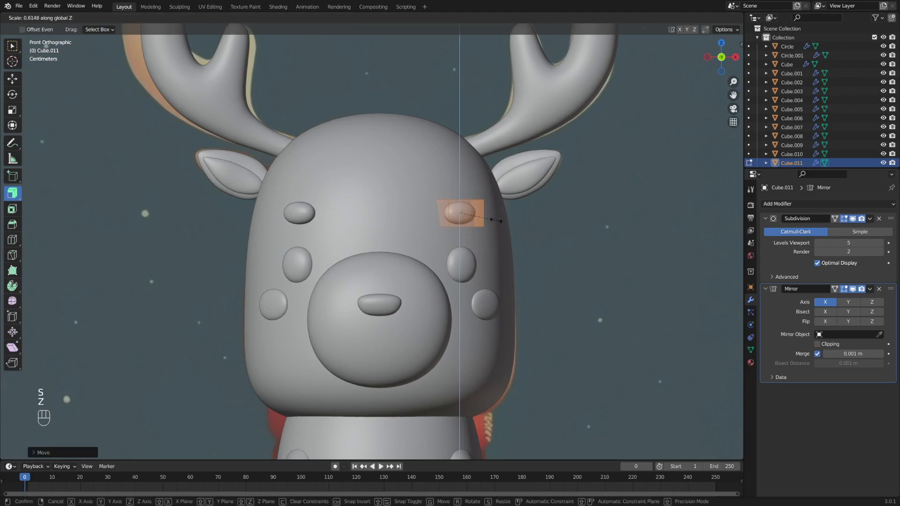
pyautogui.click(497, 220)
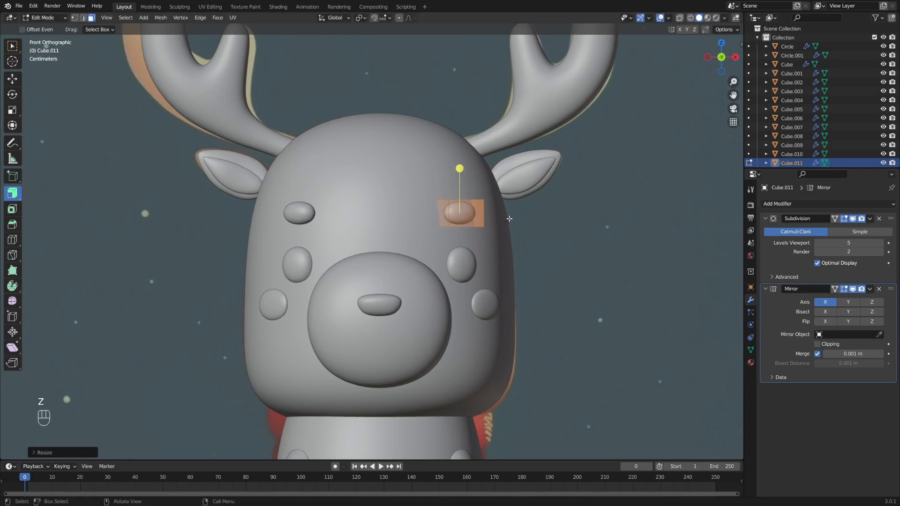
pyautogui.hotkey('alt', 'z')
pyautogui.press('g')
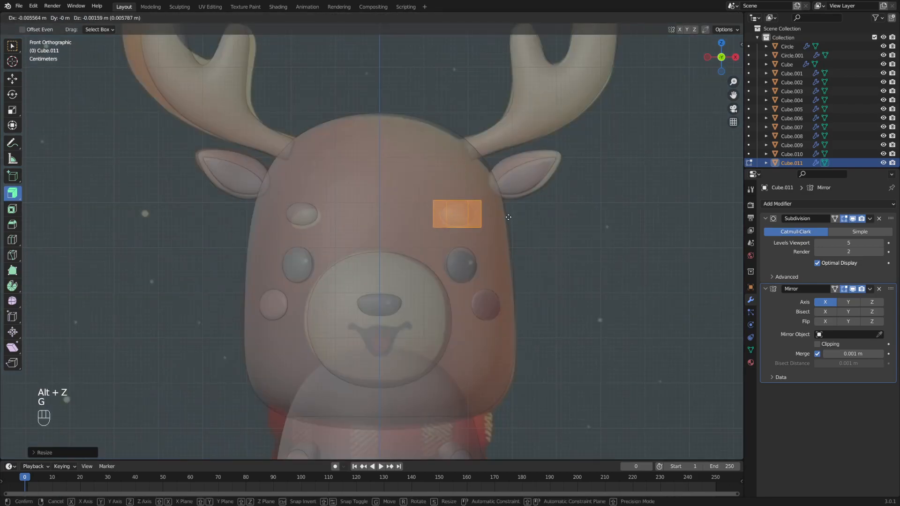
pyautogui.click(505, 220)
pyautogui.press('r')
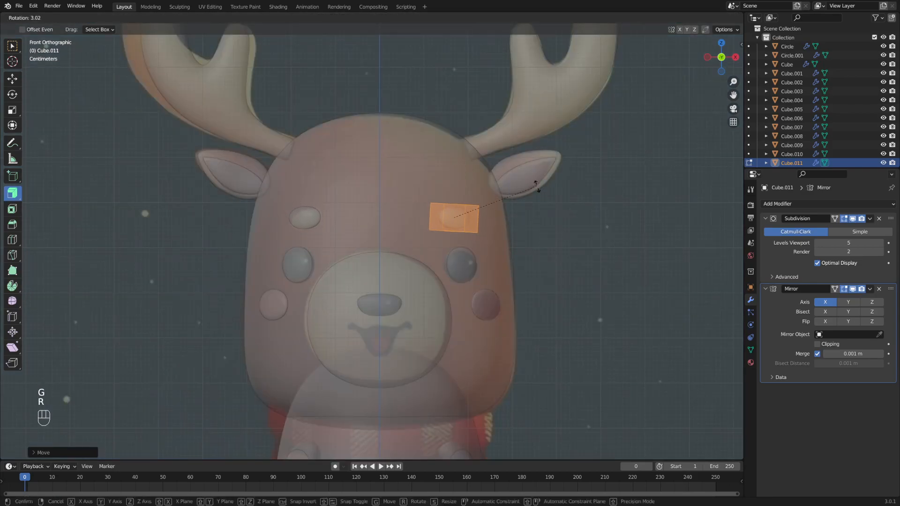
pyautogui.click(536, 204)
# - Refine the eyebrow rotation from the side, then return to Object Mode and select the muzzle
pyautogui.moveTo(550, 199); pyautogui.dragTo(430, 199, button='middle')
pyautogui.scroll(3, 431, 199)
pyautogui.press('g')
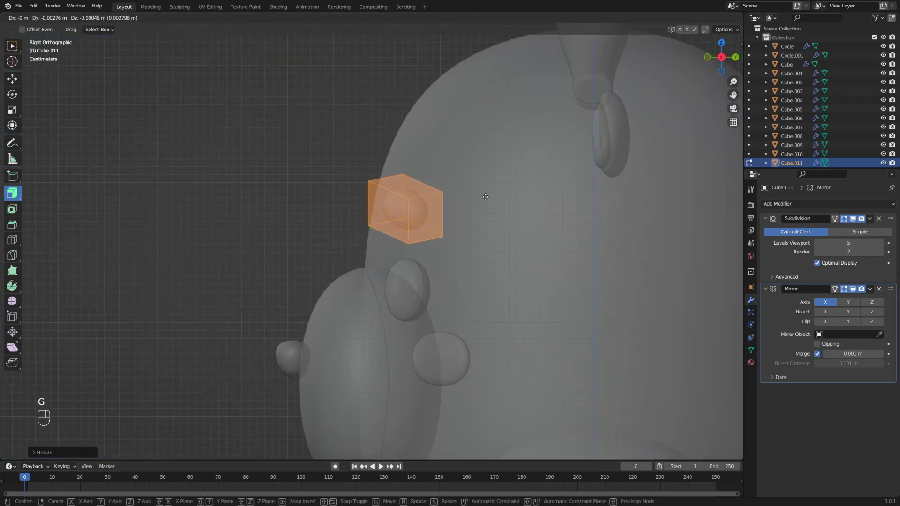
pyautogui.press('Escape')
pyautogui.moveTo(474, 179); pyautogui.dragTo(472, 124, button='middle')
pyautogui.hotkey('alt', 'z')
pyautogui.moveTo(444, 174); pyautogui.dragTo(496, 195, button='middle')
pyautogui.press('r')
pyautogui.click(547, 179)
pyautogui.hotkey('alt', 'z')
pyautogui.press('Tab')
pyautogui.scroll(-4, 489, 249)
pyautogui.click(489, 249)
pyautogui.scroll(3, 458, 253)
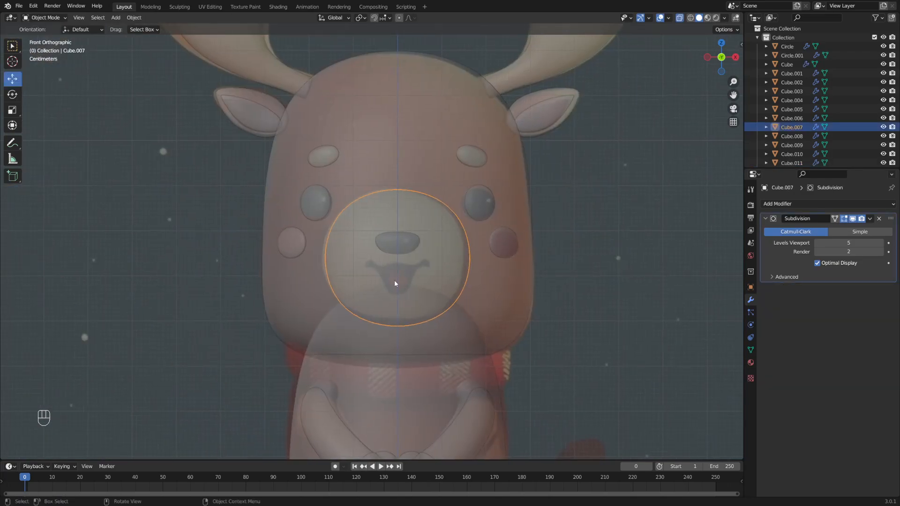
# - Lower the muzzle's Subdivision viewport level from 3 to 2 and apply the modifier
pyautogui.hotkey('alt', 'z')
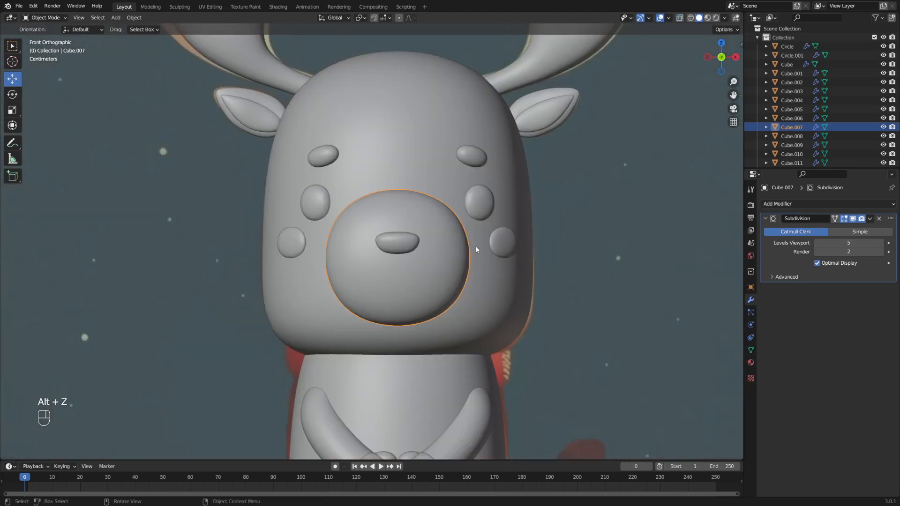
pyautogui.click(440, 252)
pyautogui.click(438, 252)
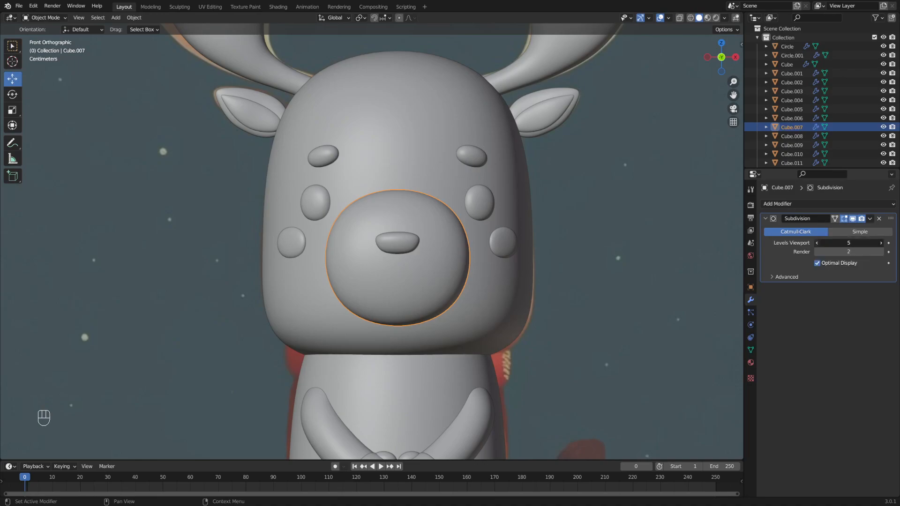
pyautogui.click(817, 243)
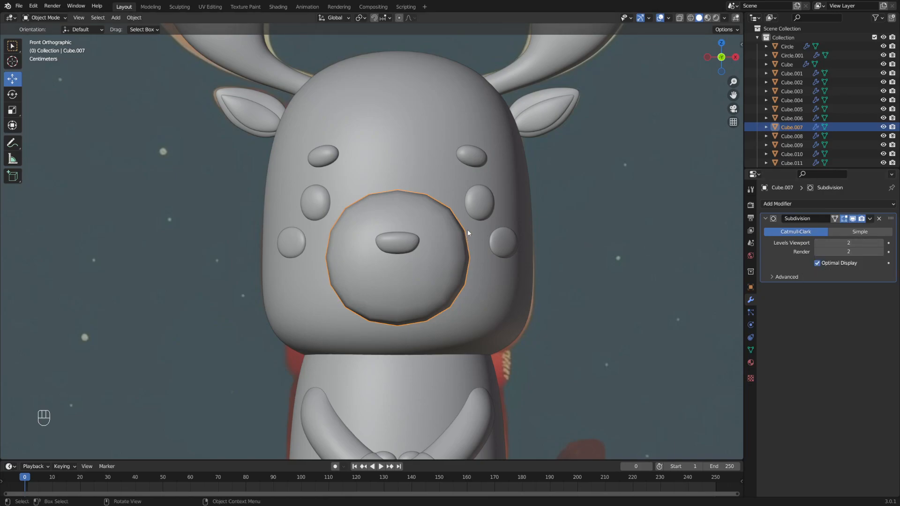
pyautogui.click(870, 219)
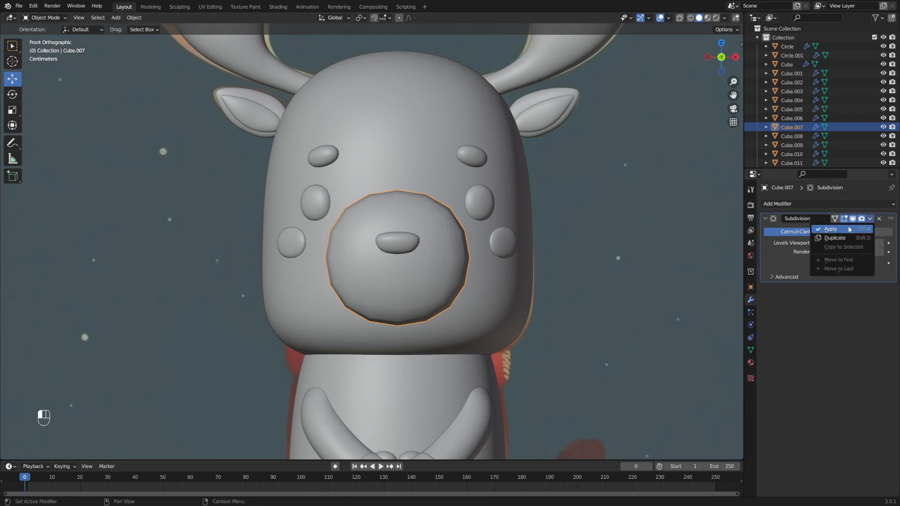
pyautogui.click(820, 229)
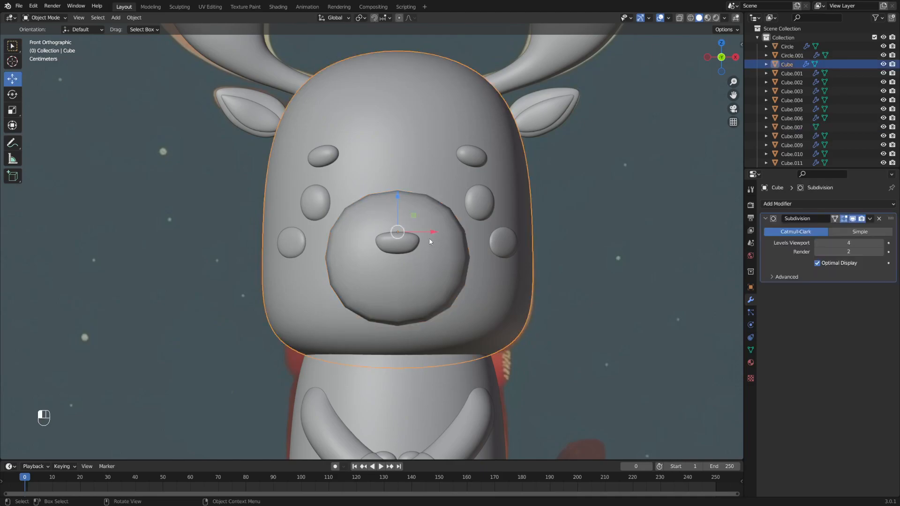
# - Edit the muzzle mesh and select the faces just below the nose
pyautogui.press('Tab')
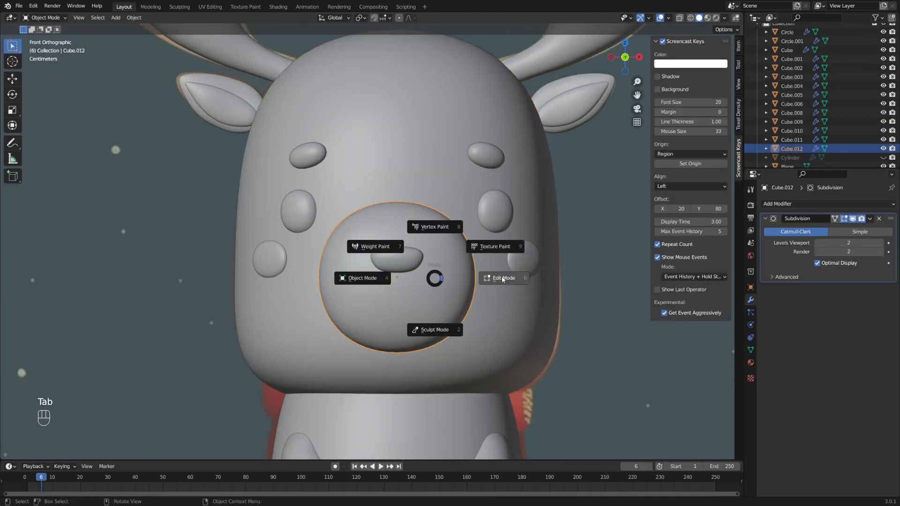
pyautogui.click(502, 279)
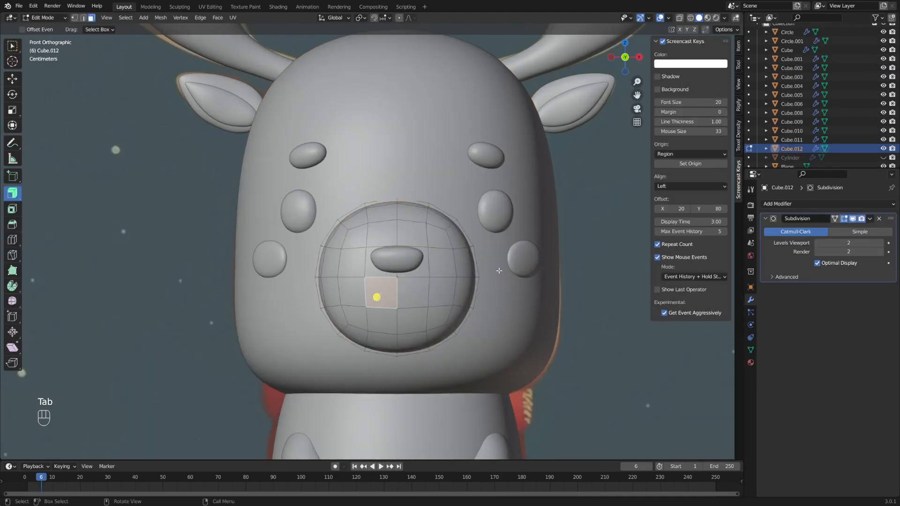
pyautogui.keyDown('shift'); pyautogui.click(417, 294); pyautogui.keyUp('shift')
pyautogui.keyDown('shift'); pyautogui.click(410, 319); pyautogui.keyUp('shift')
pyautogui.keyDown('shift'); pyautogui.click(384, 320); pyautogui.keyUp('shift')
pyautogui.keyDown('alt'); pyautogui.moveTo(386, 320); pyautogui.dragTo(389, 308, button='middle'); pyautogui.keyUp('alt')
pyautogui.scroll(2, 441, 305)
pyautogui.moveTo(473, 303); pyautogui.dragTo(487, 297, button='middle')
# - Shrink the selected mouth faces and push them inward to recess the mouth
pyautogui.hotkey('alt', 'z')
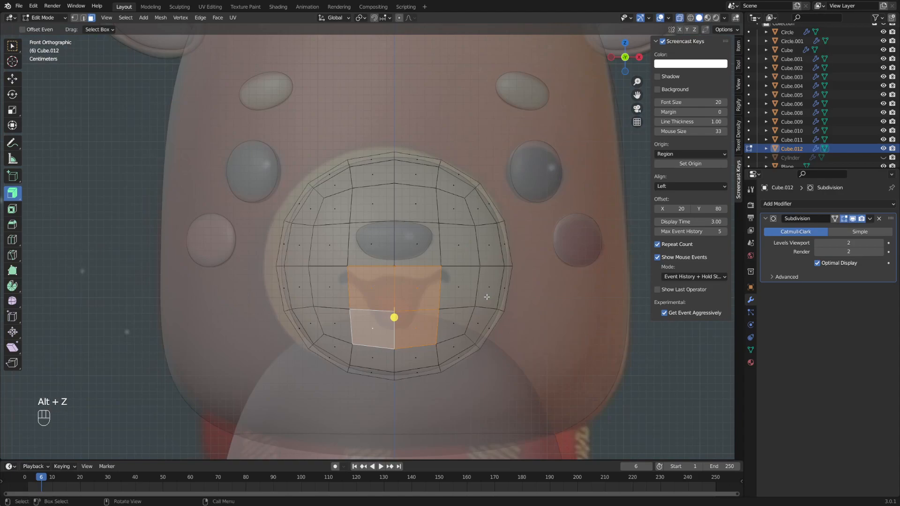
pyautogui.press('s')
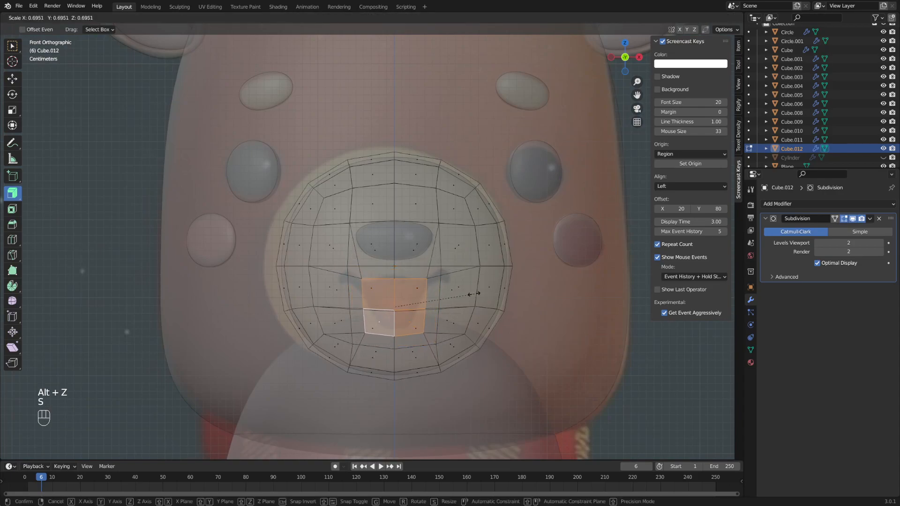
pyautogui.press('Escape')
pyautogui.press('s')
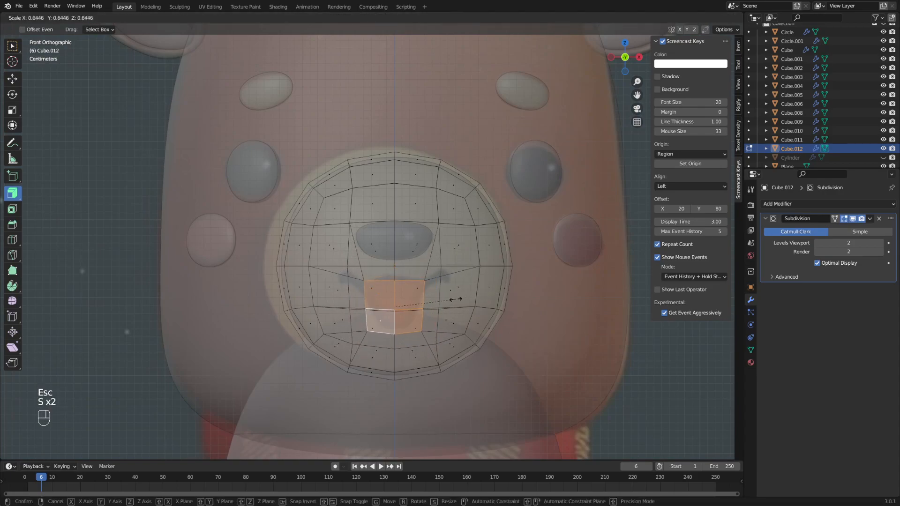
pyautogui.click(450, 300)
pyautogui.hotkey('alt', 'z')
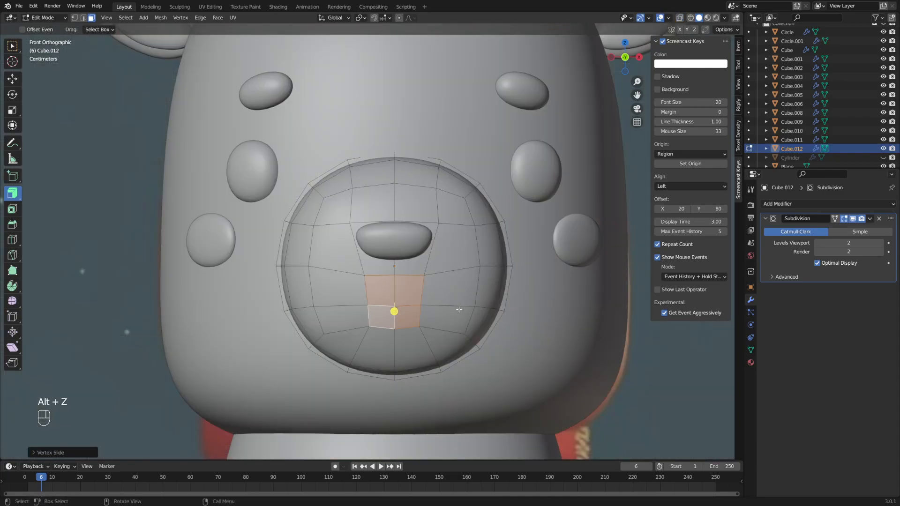
pyautogui.moveTo(458, 311); pyautogui.dragTo(373, 320, button='middle')
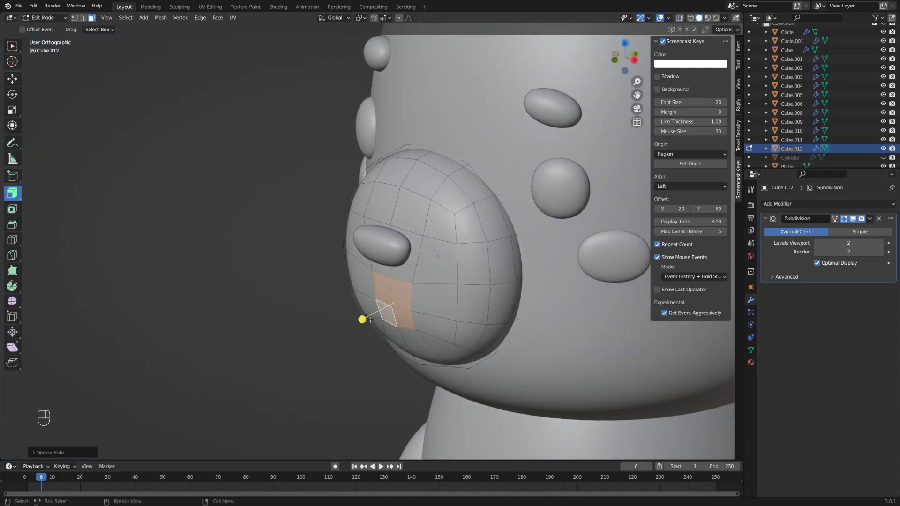
pyautogui.hotkey('alt', 's')
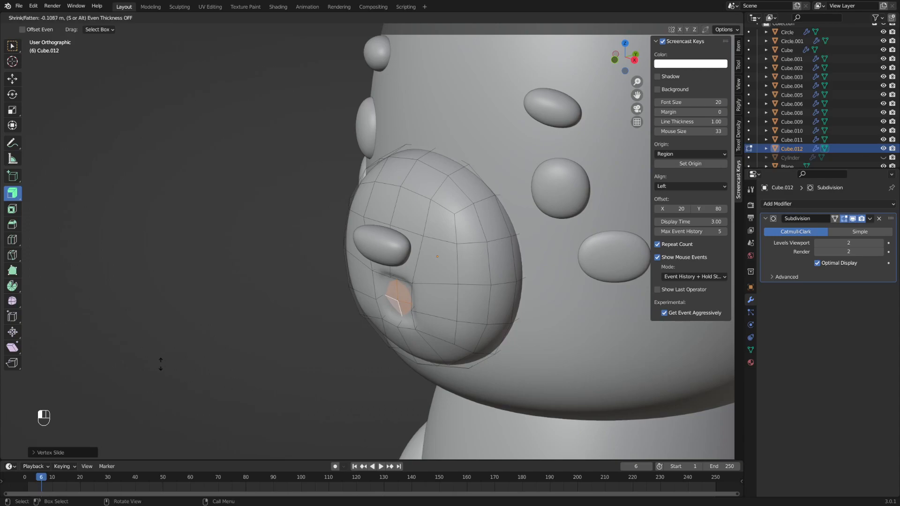
pyautogui.moveTo(165, 363); pyautogui.dragTo(161, 370)
pyautogui.moveTo(103, 371); pyautogui.dragTo(207, 365, button='middle')
pyautogui.scroll(1, 456, 282)
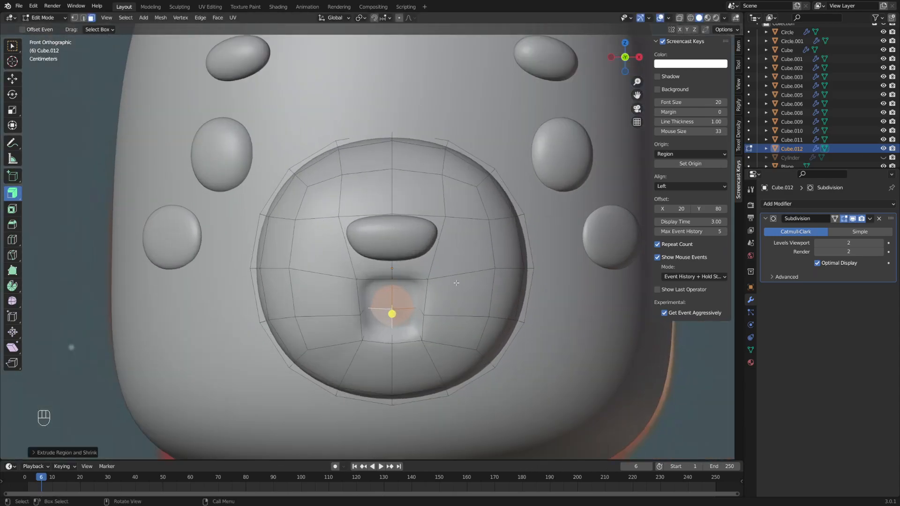
pyautogui.scroll(-2, 456, 283)
# - Check the recess in Object Mode, then reselect the recessed mouth faces in Edit Mode
pyautogui.press('Tab')
pyautogui.scroll(-3, 328, 275)
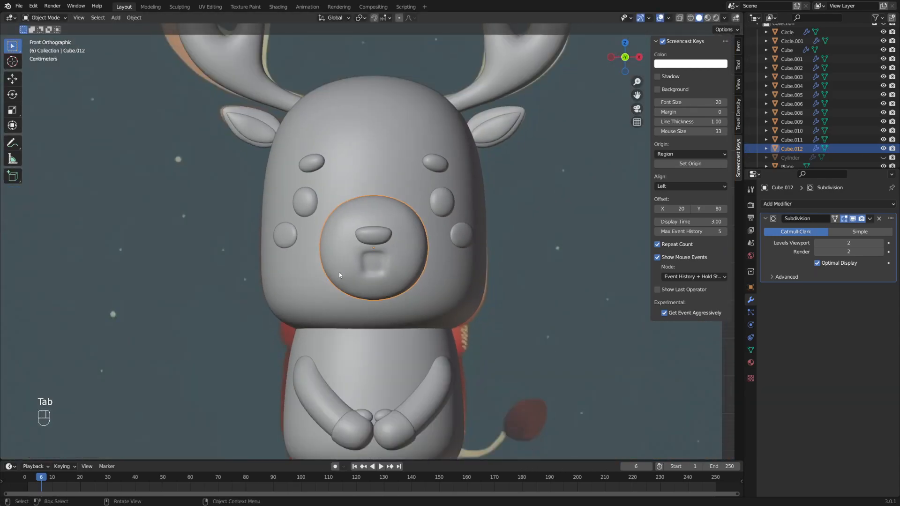
pyautogui.keyDown('alt'); pyautogui.moveTo(366, 291); pyautogui.dragTo(388, 274, button='middle'); pyautogui.keyUp('alt')
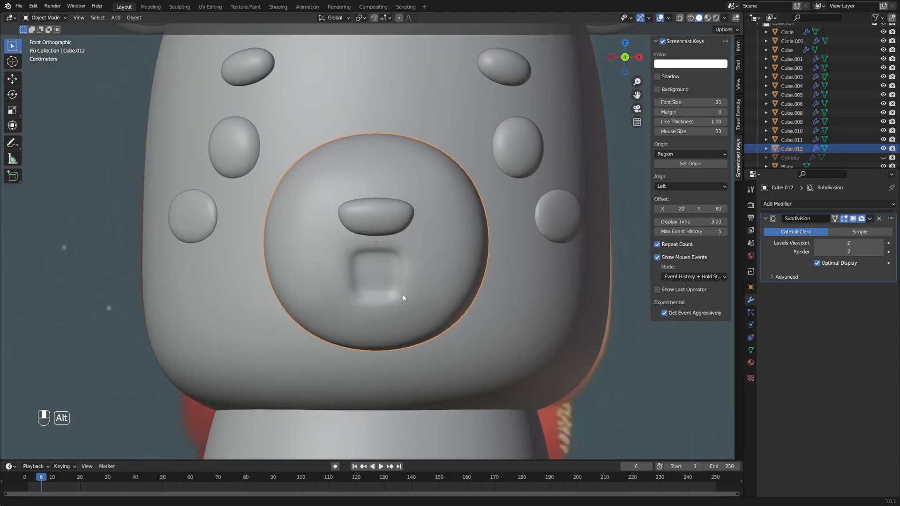
pyautogui.scroll(-1, 402, 291)
pyautogui.press('Tab')
pyautogui.scroll(2, 401, 252)
pyautogui.click(370, 257)
pyautogui.click(390, 257)
pyautogui.keyDown('shift'); pyautogui.click(389, 280); pyautogui.keyUp('shift')
pyautogui.keyDown('shift'); pyautogui.click(371, 279); pyautogui.keyUp('shift')
pyautogui.keyDown('shift'); pyautogui.click(373, 258); pyautogui.keyUp('shift')
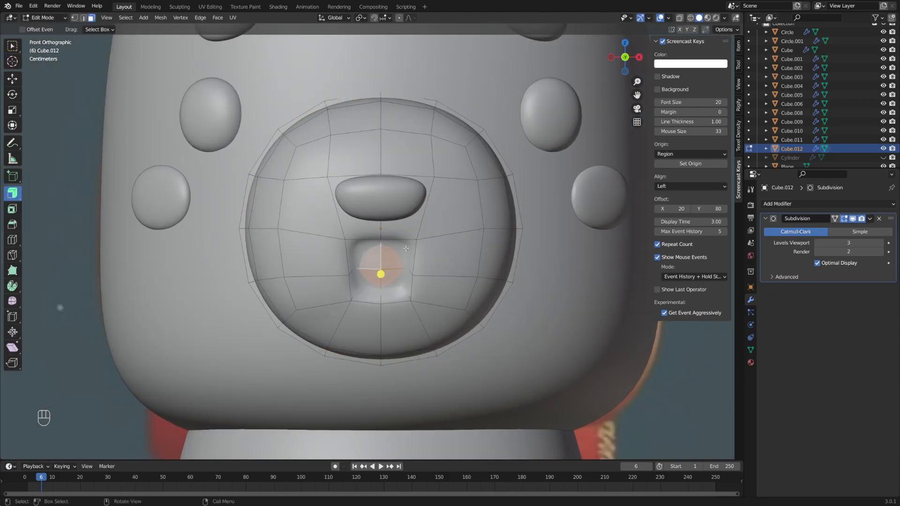
pyautogui.moveTo(410, 270); pyautogui.dragTo(400, 265, button='middle')
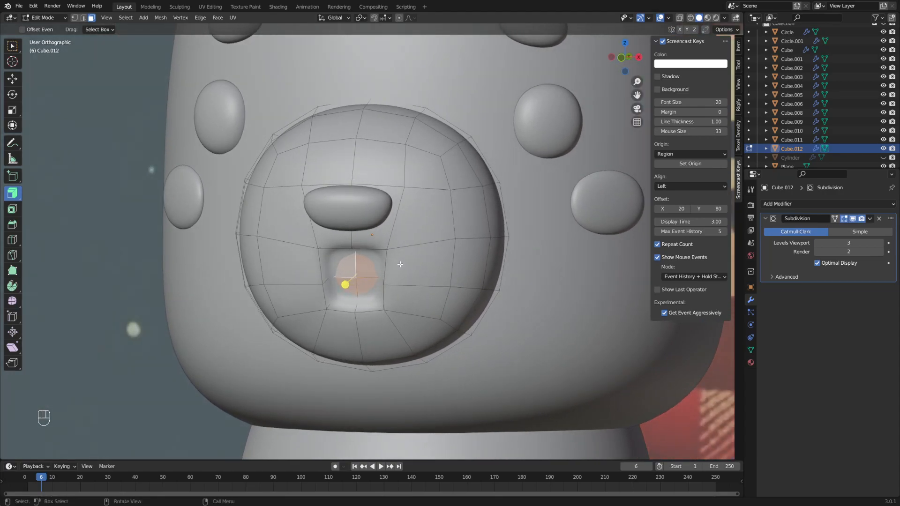
# - Duplicate the mouth faces and separate them into a new mouth-lining object
pyautogui.hotkey('shift', 'd')
pyautogui.press('Return')
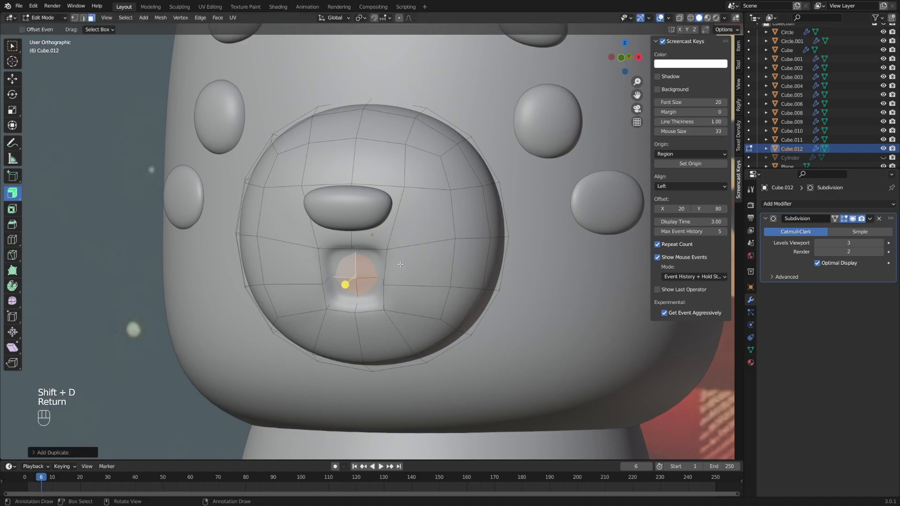
pyautogui.press('p')
pyautogui.click(400, 266)
pyautogui.press('Tab')
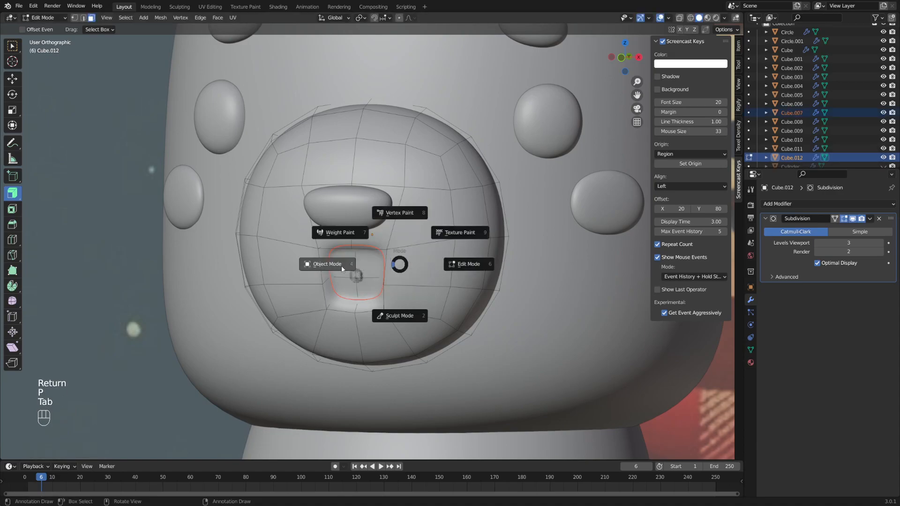
pyautogui.click(342, 265)
pyautogui.keyDown('alt'); pyautogui.moveTo(359, 257); pyautogui.dragTo(403, 273, button='middle'); pyautogui.keyUp('alt')
pyautogui.click(361, 271)
# - Thicken the mouth piece along its normals, then duplicate it in place as Cube.013
pyautogui.scroll(1, 373, 268)
pyautogui.press('Tab')
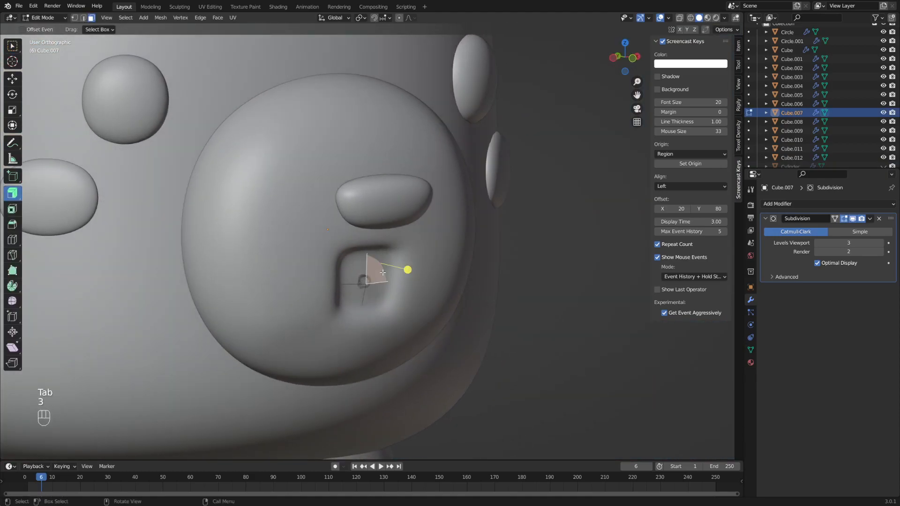
pyautogui.press('a')
pyautogui.moveTo(386, 291); pyautogui.dragTo(361, 266)
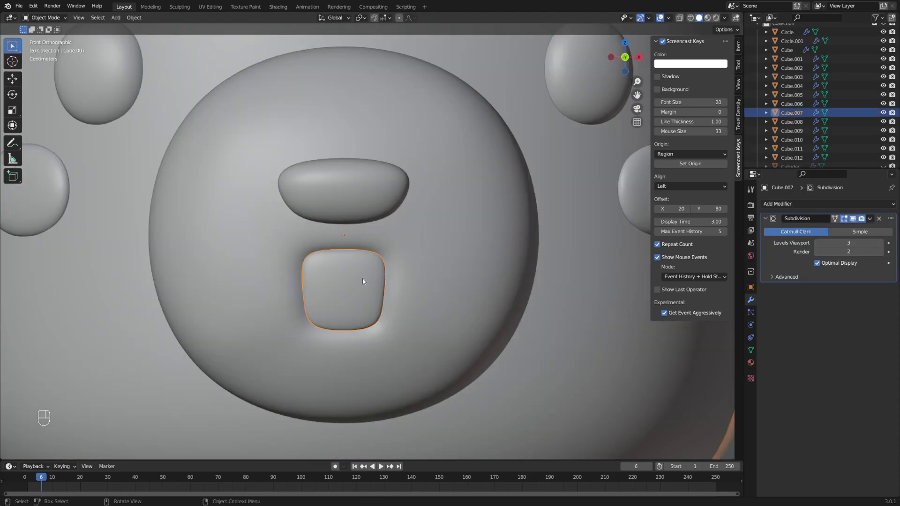
pyautogui.hotkey('shift', 'd')
pyautogui.press('Return')
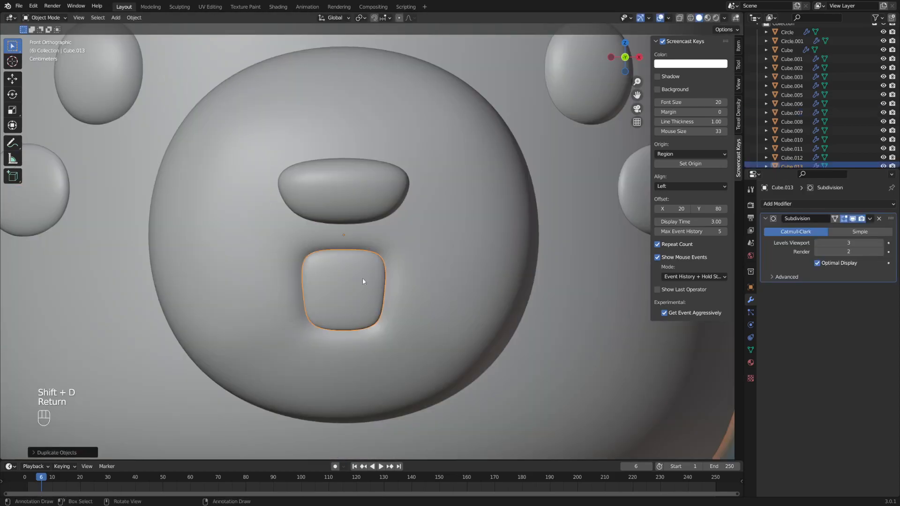
# - Nudge the duplicate piece along Y with the move handles, checking from the side
pyautogui.moveTo(363, 282); pyautogui.dragTo(397, 296, button='middle')
pyautogui.press('g')
pyautogui.press('Escape')
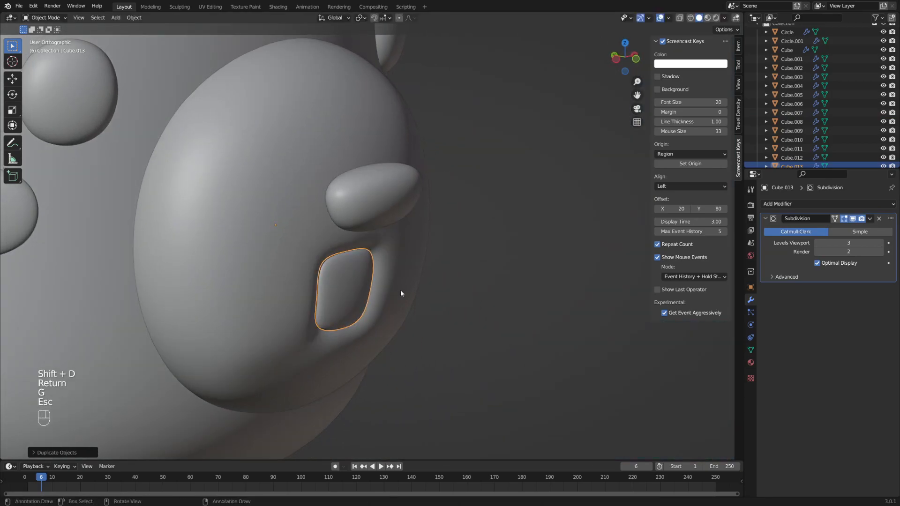
pyautogui.click(14, 82)
pyautogui.moveTo(247, 221); pyautogui.dragTo(252, 222)
pyautogui.keyDown('alt'); pyautogui.keyDown('shift'); pyautogui.moveTo(438, 269); pyautogui.dragTo(396, 257, button='middle'); pyautogui.keyUp('shift'); pyautogui.keyUp('alt')
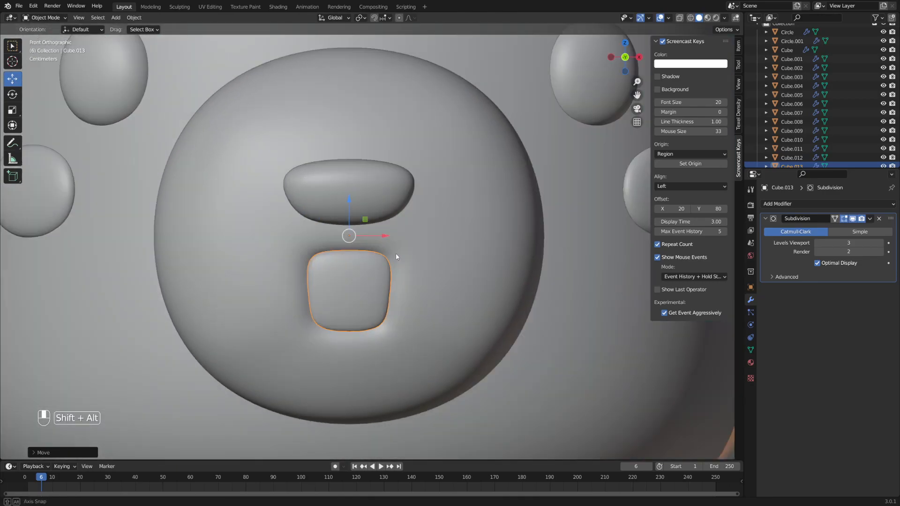
# - Flatten the duplicate vertically with S Z, lower it into the mouth and shrink it
pyautogui.press('s')
pyautogui.press('z')
pyautogui.click(420, 238)
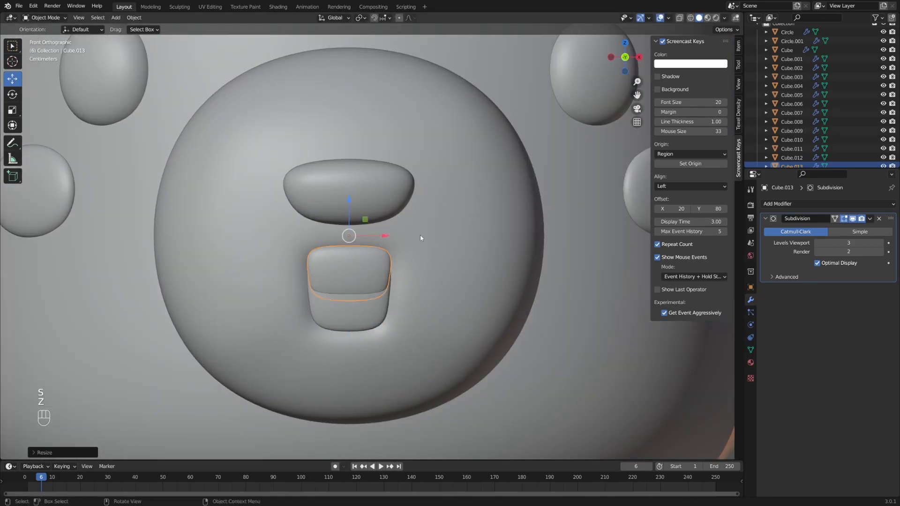
pyautogui.moveTo(348, 200); pyautogui.dragTo(349, 233)
pyautogui.press('s')
pyautogui.click(458, 275)
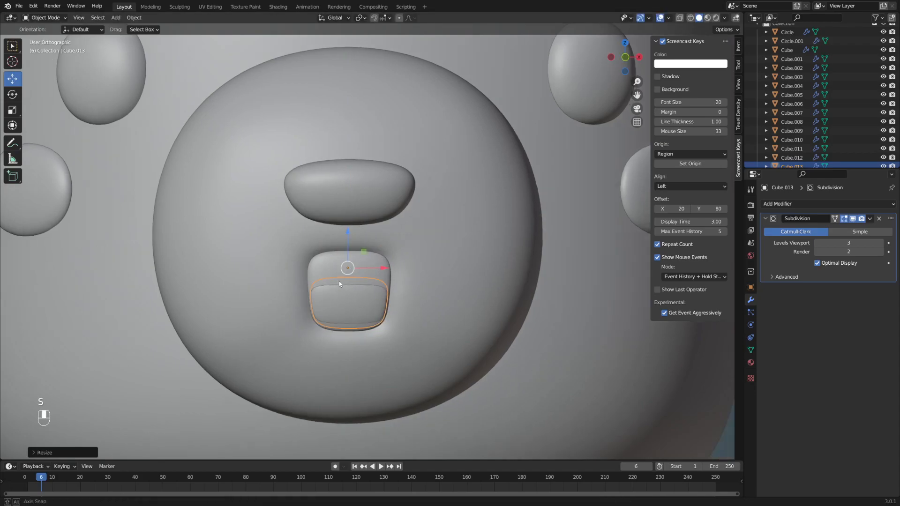
# - Adjust the tongue piece's depth along Y and lower it further into the mouth
pyautogui.moveTo(356, 262); pyautogui.dragTo(284, 260, button='middle')
pyautogui.moveTo(257, 268); pyautogui.dragTo(261, 265)
pyautogui.keyDown('alt'); pyautogui.moveTo(437, 254); pyautogui.dragTo(368, 261, button='middle'); pyautogui.keyUp('alt')
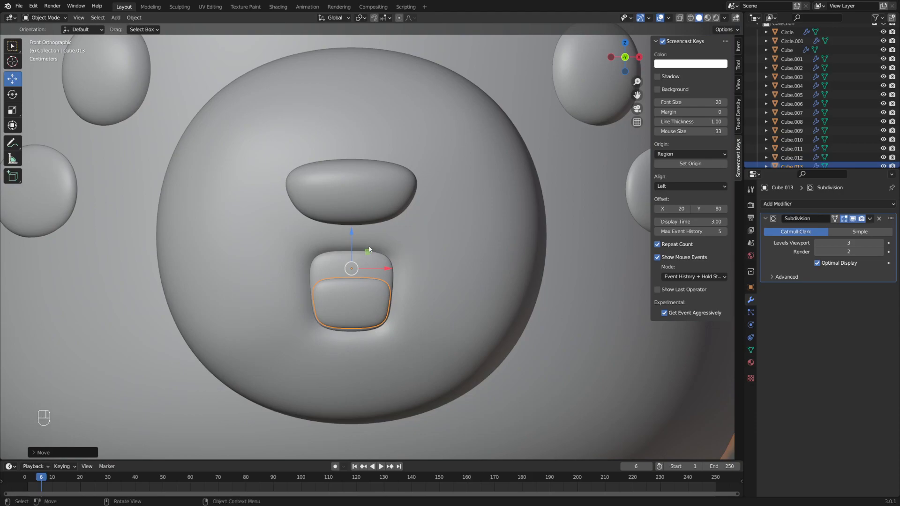
pyautogui.moveTo(353, 232); pyautogui.dragTo(353, 238)
# - In Edit Mode, lower the tongue's top faces vertically with G Z
pyautogui.press('Tab')
pyautogui.press('Tab')
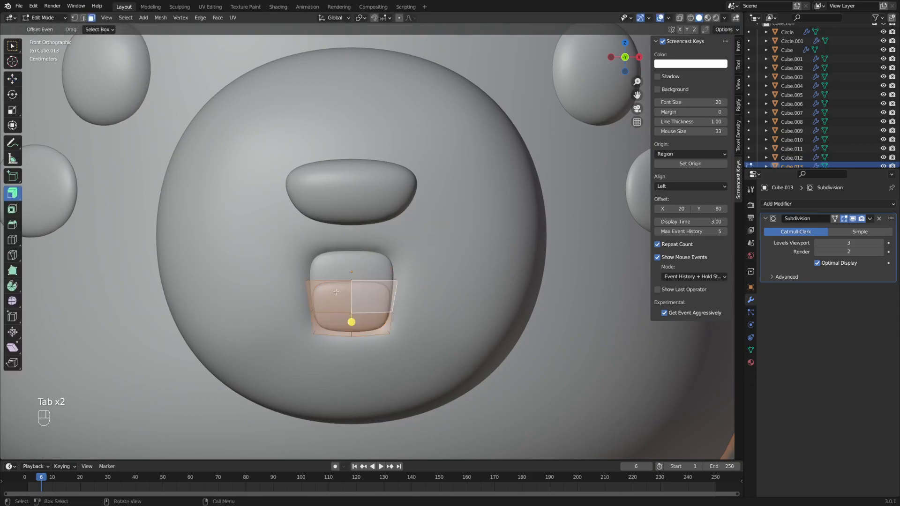
pyautogui.moveTo(332, 278); pyautogui.dragTo(400, 257, button='middle')
pyautogui.keyDown('shift'); pyautogui.click(368, 280); pyautogui.keyUp('shift')
pyautogui.press('g')
pyautogui.press('z')
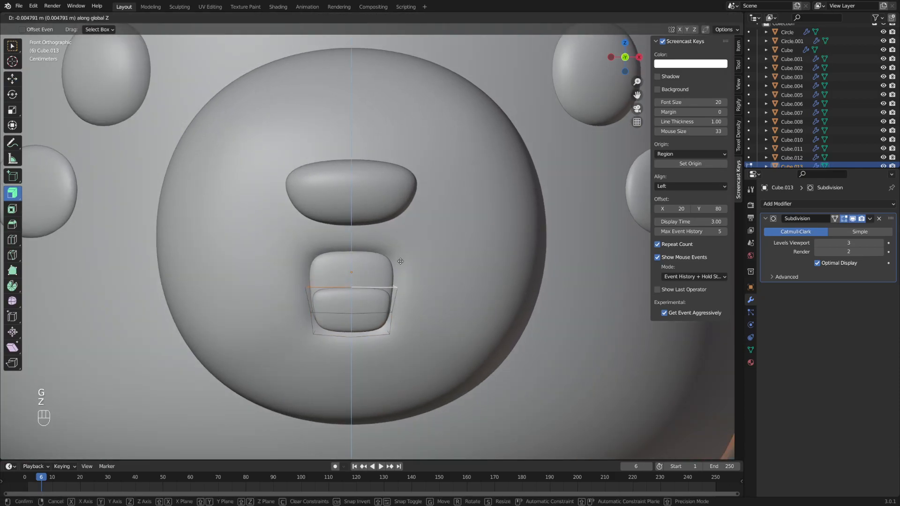
pyautogui.click(395, 266)
# - Move the tongue's right middle edge to round its top, then return to Object Mode
pyautogui.moveTo(330, 314)
pyautogui.mouseDown(button='middle')
pyautogui.moveTo(407, 311)
pyautogui.moveTo(332, 312)
pyautogui.mouseUp(button='middle')
pyautogui.press('2')
pyautogui.click(359, 313)
pyautogui.press('g')
pyautogui.press('Escape')
pyautogui.press('g')
pyautogui.click(412, 311)
pyautogui.press('Tab')
# - Zoom out to view the whole deer, select the background plane and undo a stray move
pyautogui.scroll(-7, 319, 294)
pyautogui.keyDown('shift'); pyautogui.moveTo(429, 254); pyautogui.dragTo(397, 272, button='middle'); pyautogui.keyUp('shift')
pyautogui.click(508, 248)
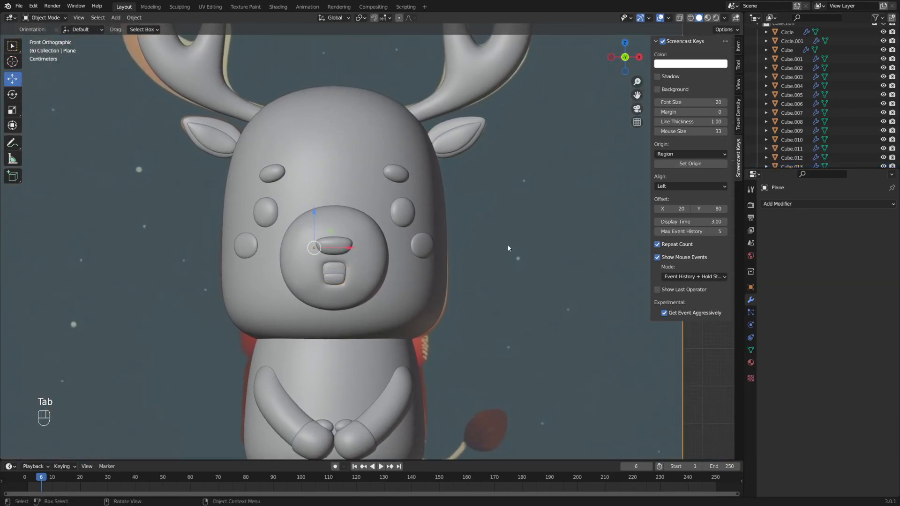
pyautogui.scroll(-5, 504, 241)
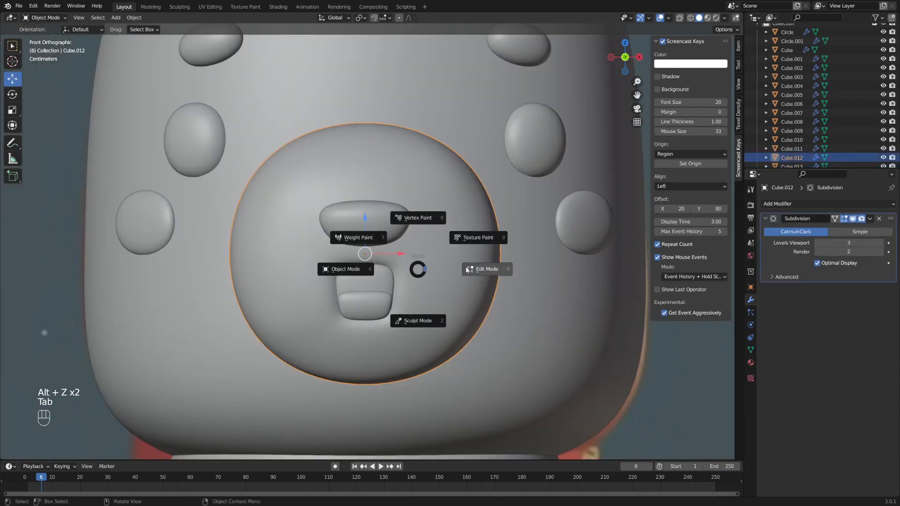
pyautogui.press('g')
pyautogui.hotkey('ctrl', 'z')
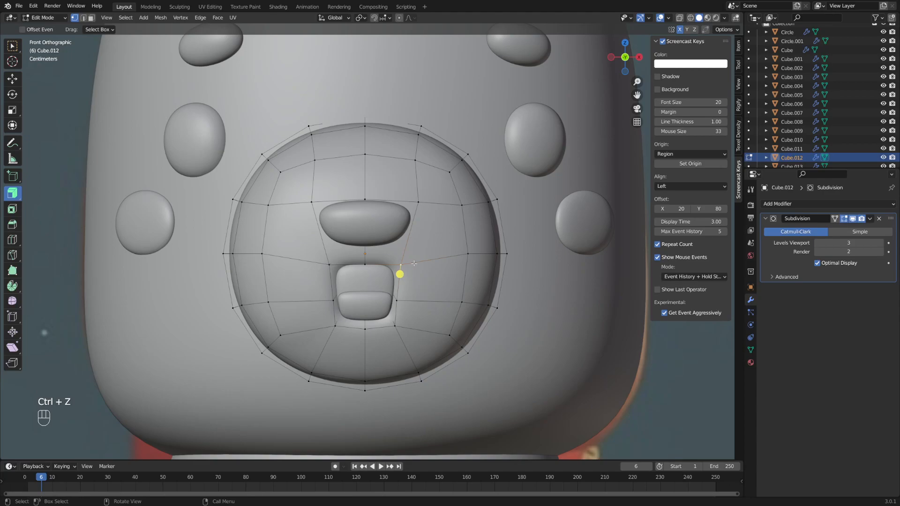
# - Move a mouth vertex up and right, then enable X mirroring on the mouth mesh in Edit Mode
pyautogui.press('g')
pyautogui.click(429, 257)
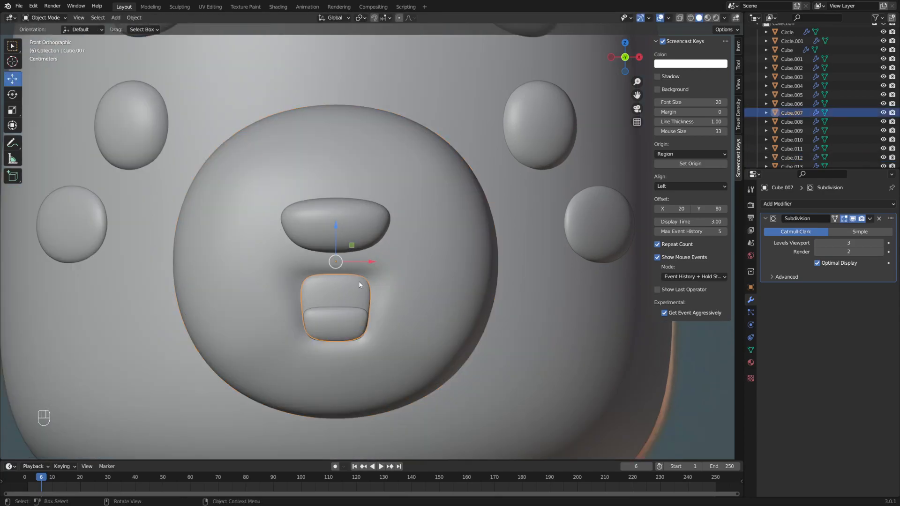
pyautogui.press('Tab')
pyautogui.moveTo(402, 279); pyautogui.dragTo(374, 283, button='middle')
pyautogui.press('3')
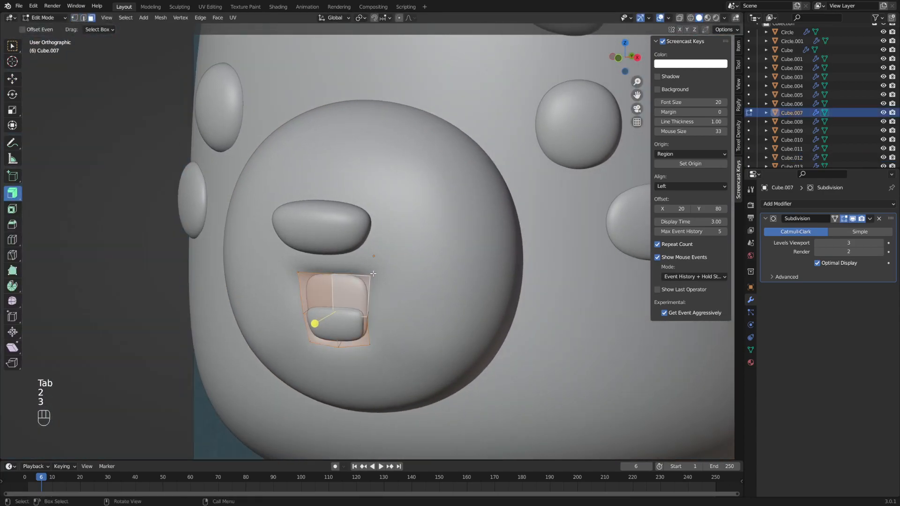
pyautogui.press('2')
pyautogui.click(680, 29)
pyautogui.press('KP_1')
# - Pull the mouth's upper corner vertices outward symmetrically, checking from front and side
pyautogui.press('g')
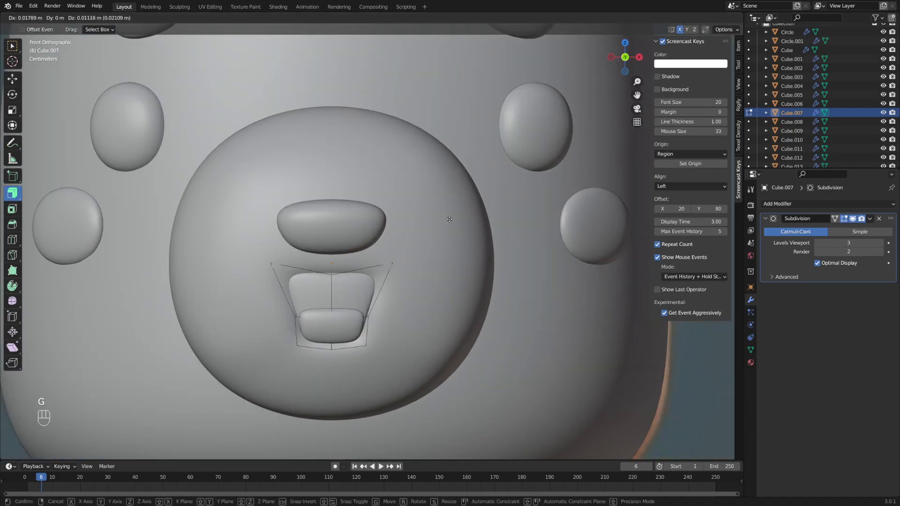
pyautogui.click(449, 216)
pyautogui.moveTo(420, 226); pyautogui.dragTo(422, 249, button='middle')
pyautogui.press('g')
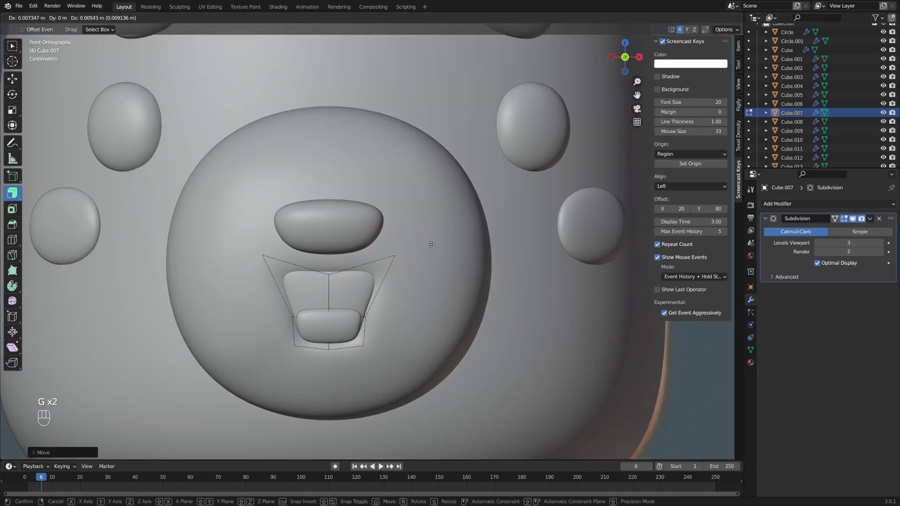
pyautogui.click(434, 238)
pyautogui.moveTo(424, 230); pyautogui.dragTo(484, 235, button='middle')
# - Fine-tune the mirrored mouth corners and bring up the mode choices
pyautogui.press('g')
pyautogui.click(456, 251)
pyautogui.press('g')
pyautogui.click(412, 250)
pyautogui.keyDown('shift'); pyautogui.moveTo(412, 250); pyautogui.dragTo(438, 268, button='middle'); pyautogui.keyUp('shift')
pyautogui.press('Tab')
# - Return to Object Mode, select the reference image plane and delete it
pyautogui.click(408, 269)
pyautogui.scroll(-4, 412, 259)
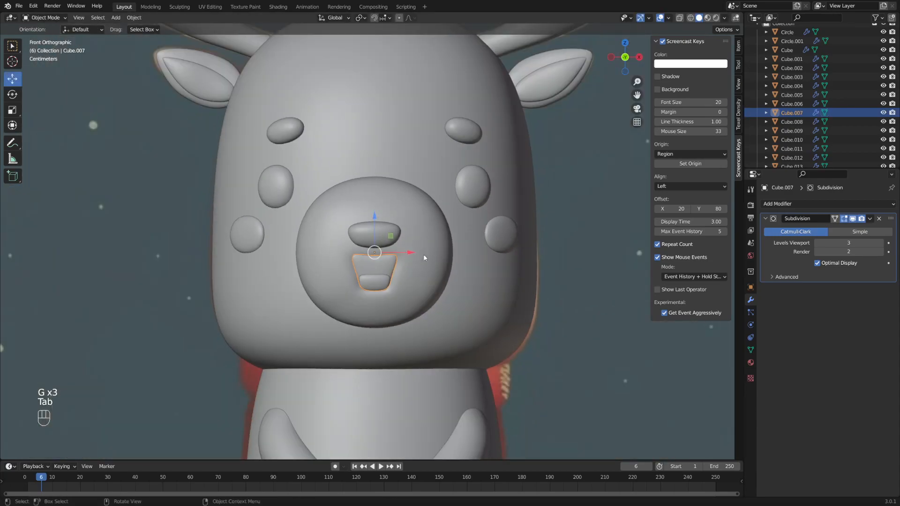
pyautogui.click(554, 236)
pyautogui.hotkey('alt', 'z')
pyautogui.scroll(3, 420, 253)
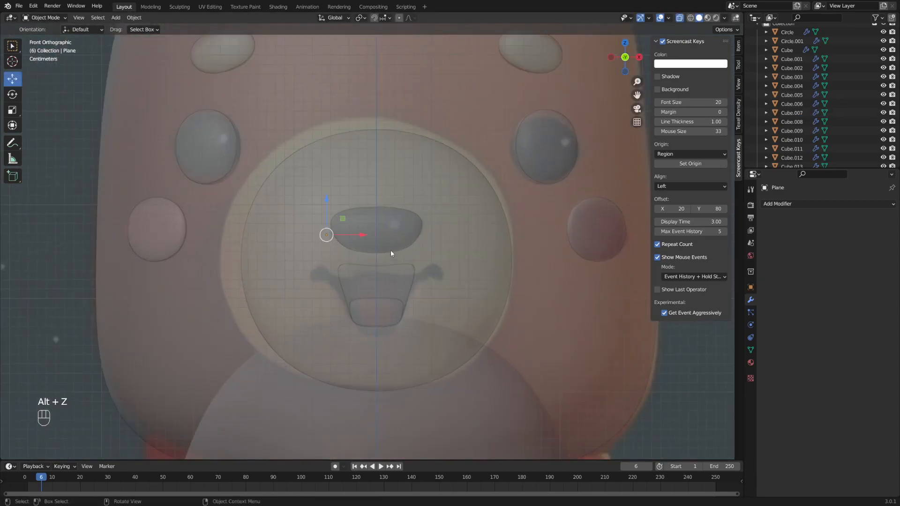
pyautogui.hotkey('alt', 'z')
pyautogui.scroll(-6, 401, 261)
pyautogui.press('Delete')
# - Reframe the character and bring up the Add menu's Mesh shapes
pyautogui.hotkey('shift', 'a')
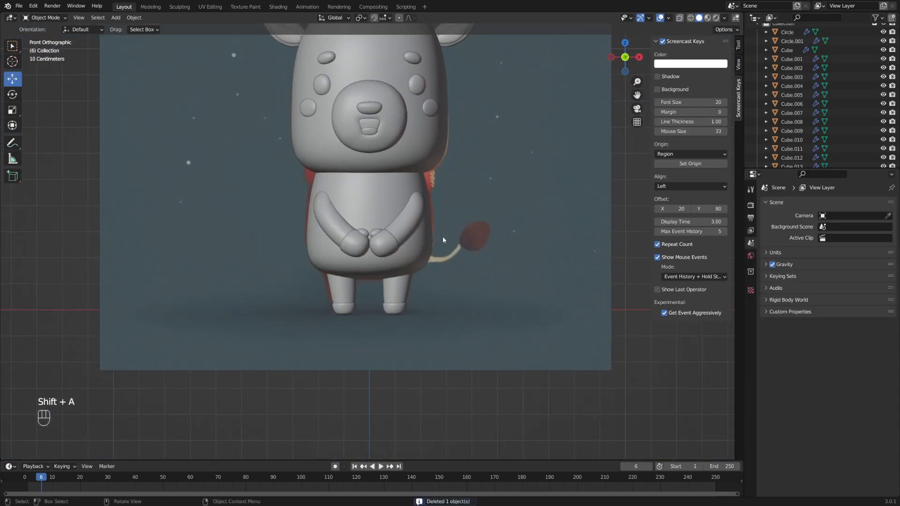
pyautogui.moveTo(445, 238)
pyautogui.keyDown('alt'); pyautogui.moveTo(496, 186); pyautogui.dragTo(472, 201, button='middle'); pyautogui.keyUp('alt')
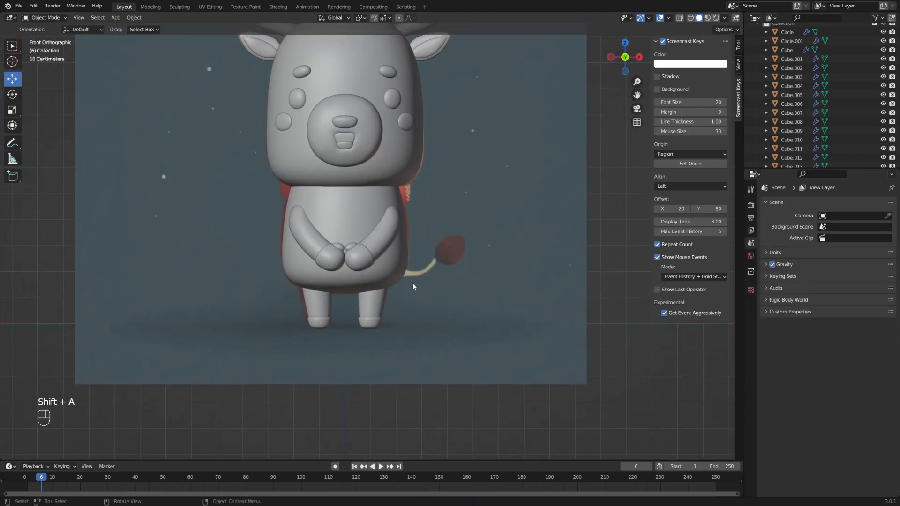
pyautogui.keyDown('shift'); pyautogui.moveTo(419, 244); pyautogui.dragTo(443, 264, button='middle'); pyautogui.keyUp('shift')
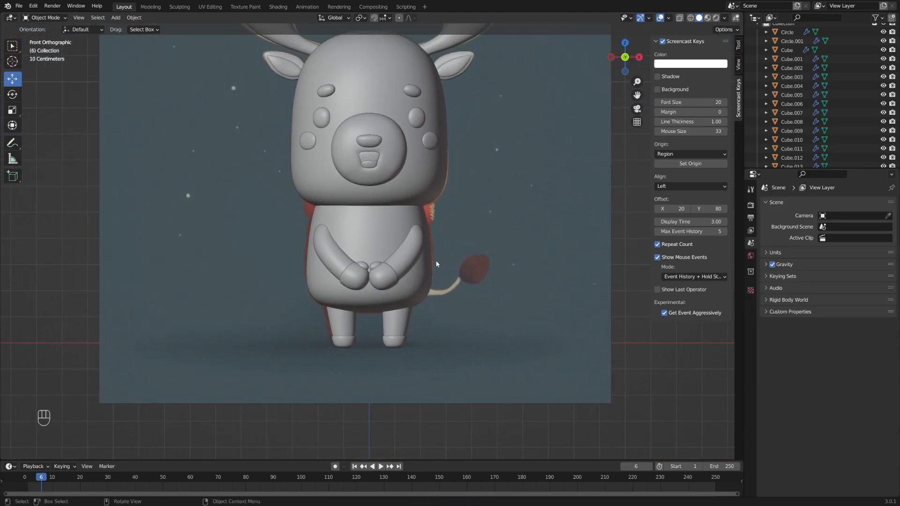
pyautogui.hotkey('shift', 'a')
pyautogui.moveTo(443, 264)
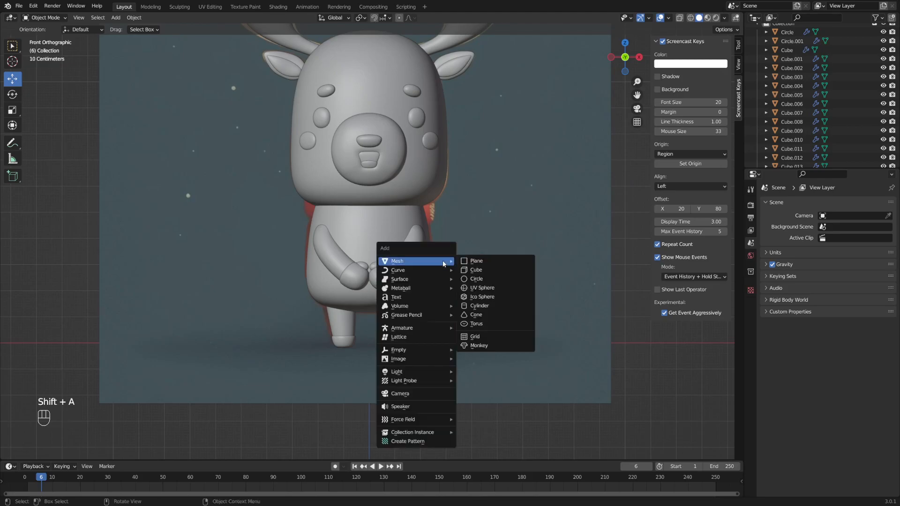
# - Add a new cube and scale it down to a small size
pyautogui.hotkey('shift', 'a')
pyautogui.moveTo(340, 302)
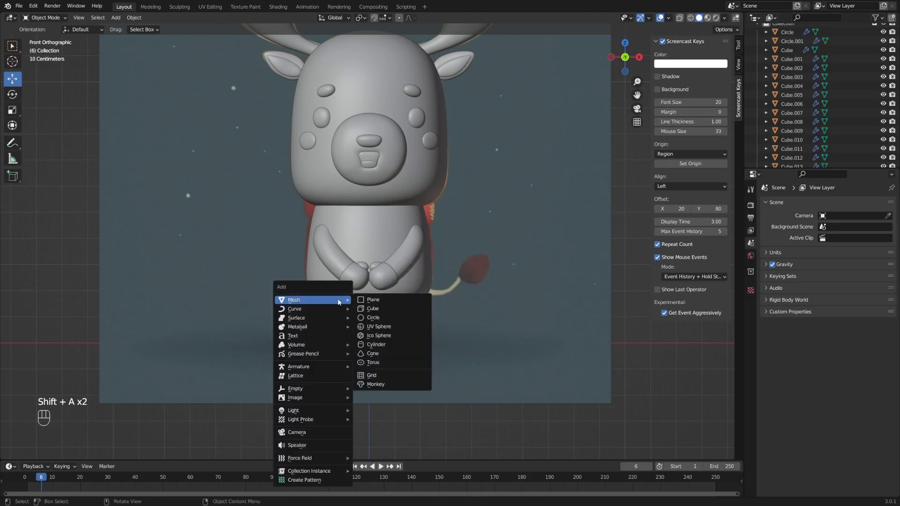
pyautogui.click(372, 308)
pyautogui.scroll(-3, 464, 251)
pyautogui.press('s')
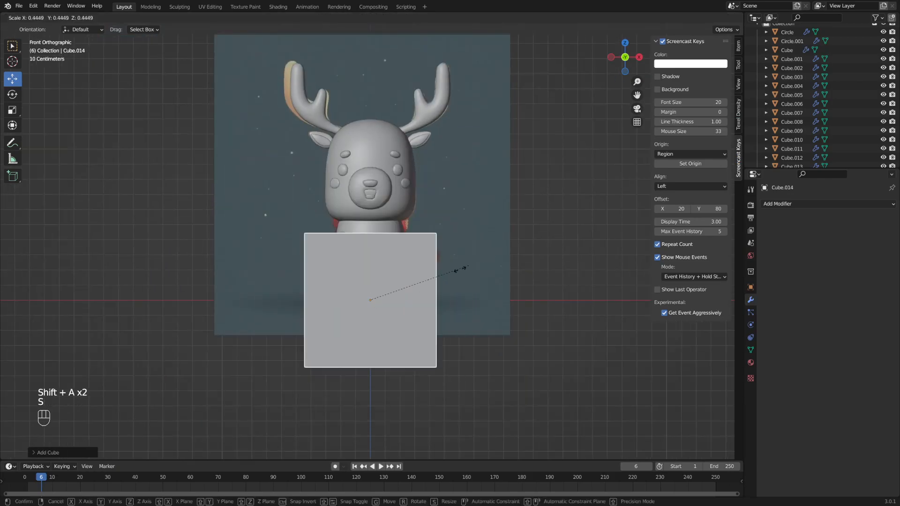
pyautogui.click(373, 308)
pyautogui.scroll(4, 398, 309)
pyautogui.press('s')
pyautogui.click(441, 325)
# - Move the small cube against the back of the deer's body at the tail base
pyautogui.keyDown('shift'); pyautogui.moveTo(439, 326); pyautogui.dragTo(406, 325, button='middle'); pyautogui.keyUp('shift')
pyautogui.press('g')
pyautogui.click(446, 292)
pyautogui.moveTo(445, 292); pyautogui.dragTo(462, 336, button='middle')
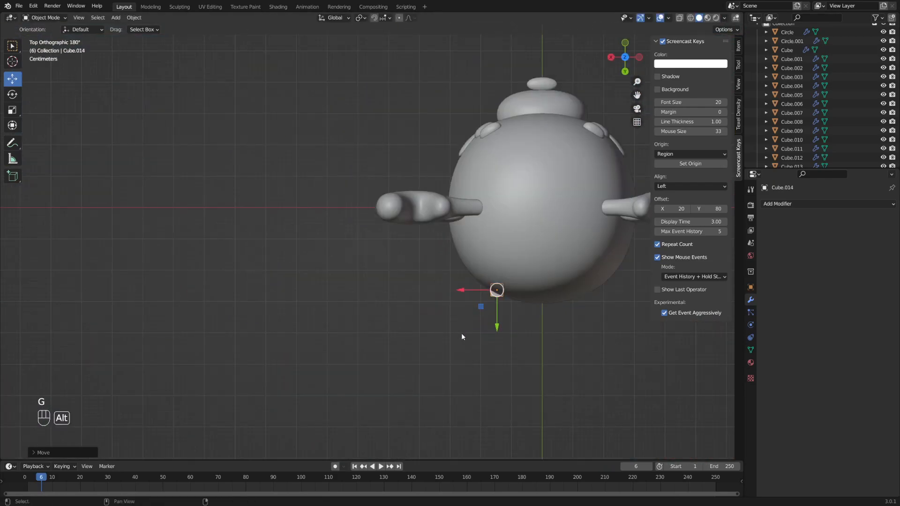
pyautogui.press('g')
pyautogui.click(561, 326)
pyautogui.moveTo(562, 326); pyautogui.dragTo(577, 279, button='middle')
pyautogui.press('g')
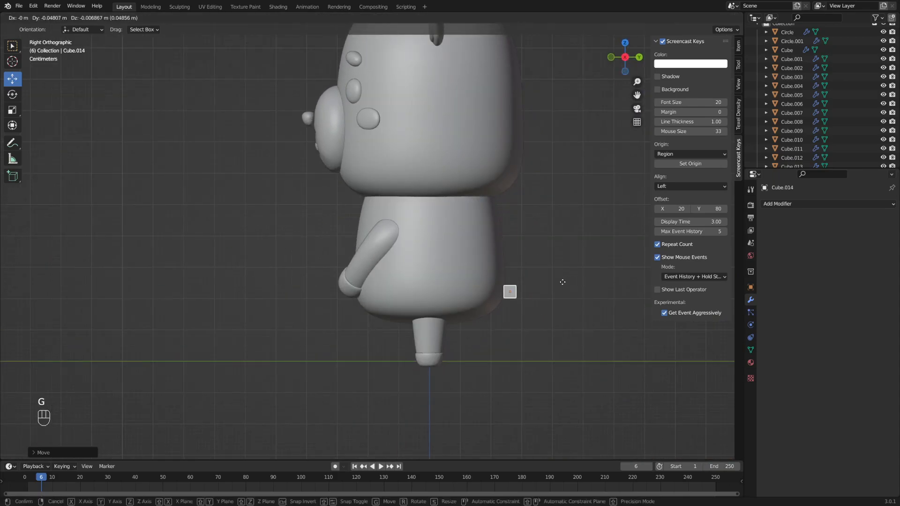
pyautogui.click(561, 283)
pyautogui.moveTo(508, 284); pyautogui.dragTo(443, 295, button='middle')
# - Enter Edit Mode on the cube with face selection
pyautogui.scroll(2, 415, 287)
pyautogui.scroll(1, 415, 287)
pyautogui.press('Tab')
pyautogui.press('3')
pyautogui.click(403, 276)
# - Try extruding and moving the cube's face, then undo both attempts
pyautogui.press('e')
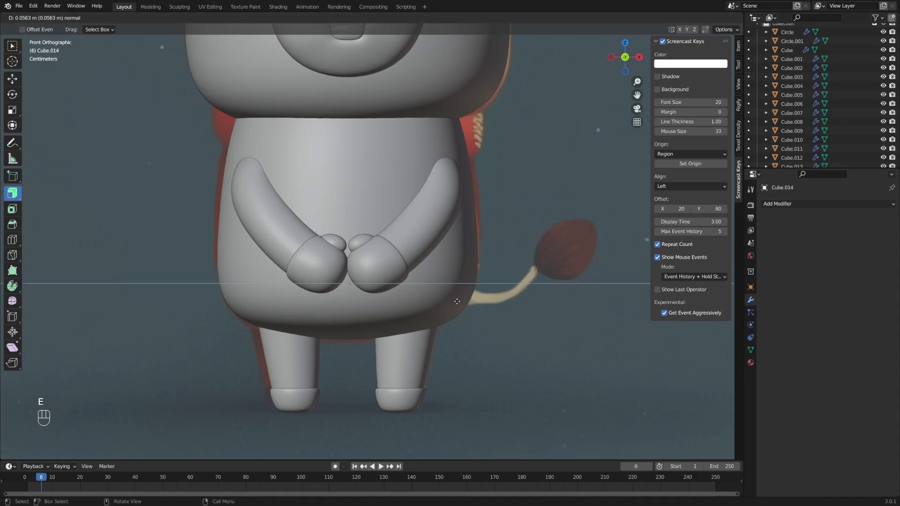
pyautogui.press('Escape')
pyautogui.moveTo(518, 292); pyautogui.dragTo(456, 308, button='middle')
pyautogui.press('g')
pyautogui.click(540, 285)
pyautogui.hotkey('ctrl', 'z')
pyautogui.moveTo(507, 258); pyautogui.dragTo(454, 311, button='middle')
pyautogui.hotkey('ctrl', 'z')
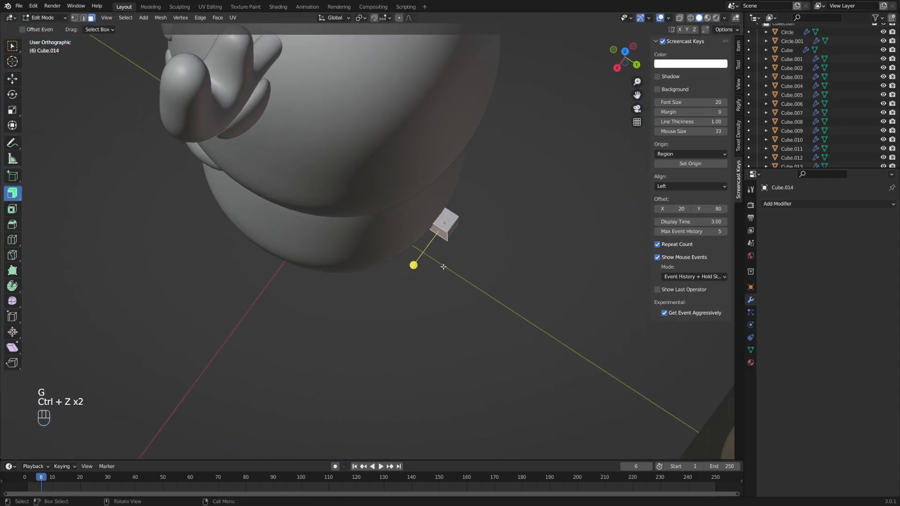
# - Extrude the cube's face outward along its normal and shift it left
pyautogui.hotkey('alt', 's')
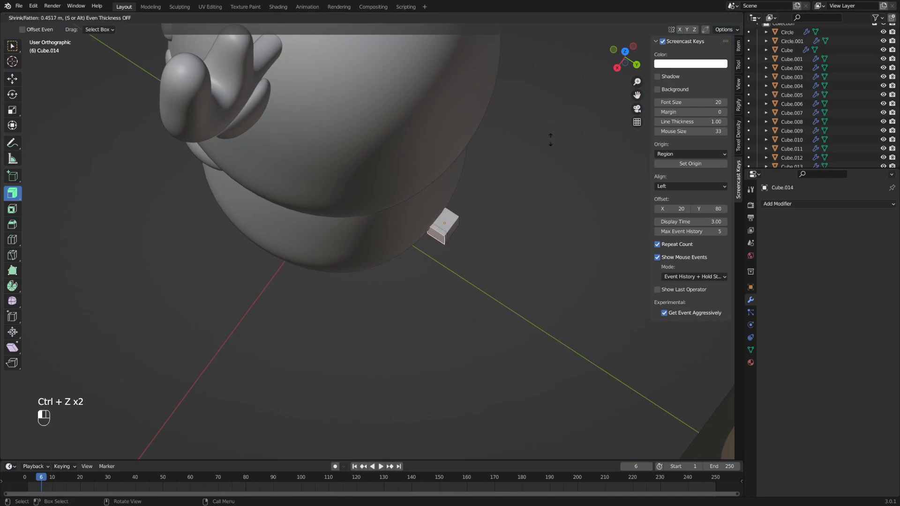
pyautogui.moveTo(538, 151); pyautogui.dragTo(640, 58)
pyautogui.moveTo(485, 236); pyautogui.dragTo(466, 237, button='middle')
pyautogui.press('g')
pyautogui.click(351, 231)
pyautogui.moveTo(351, 231); pyautogui.dragTo(420, 249, button='middle')
# - Shrink the extruded tail face and move it down and left
pyautogui.press('g')
pyautogui.press('s')
pyautogui.click(374, 253)
pyautogui.press('g')
pyautogui.click(402, 254)
pyautogui.keyDown('shift'); pyautogui.moveTo(406, 266); pyautogui.dragTo(405, 286, button='middle'); pyautogui.keyUp('shift')
# - Extrude a second tail segment, rotating and placing its end to curve the tail
pyautogui.press('e')
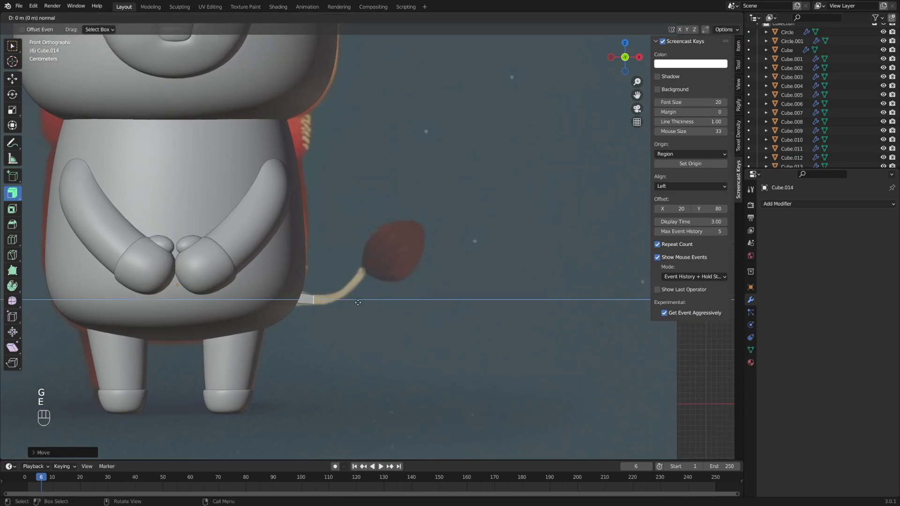
pyautogui.click(382, 298)
pyautogui.press('r')
pyautogui.click(391, 262)
pyautogui.press('g')
pyautogui.click(404, 267)
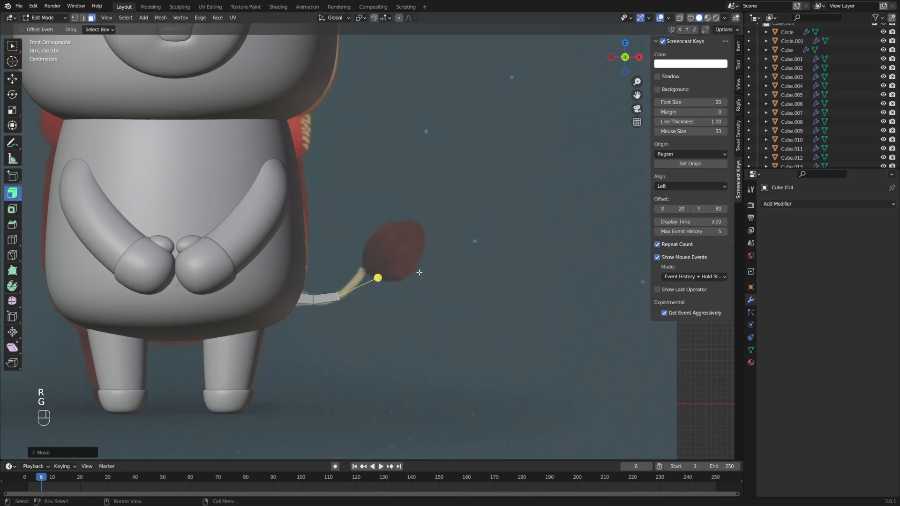
# - Extrude a tail tip segment, then rotate, move and resize it toward the tuft
pyautogui.press('e')
pyautogui.click(422, 266)
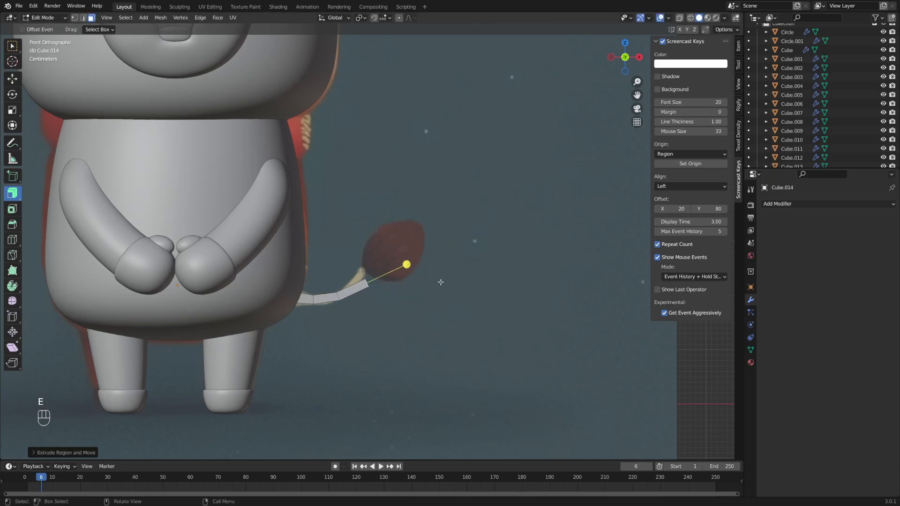
pyautogui.press('r')
pyautogui.click(432, 274)
pyautogui.press('g')
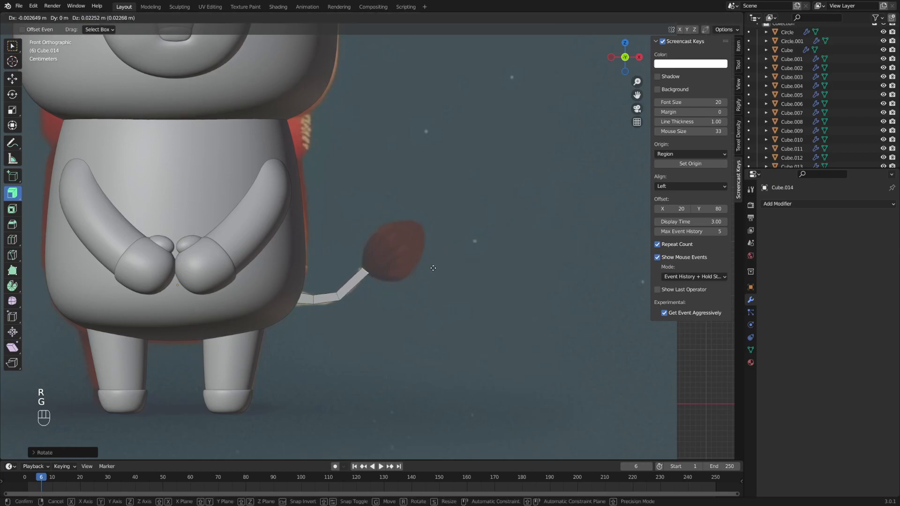
pyautogui.click(433, 268)
pyautogui.keyDown('alt'); pyautogui.moveTo(438, 281); pyautogui.dragTo(411, 313, button='middle'); pyautogui.keyUp('alt')
pyautogui.press('s')
pyautogui.click(456, 268)
# - Add a loop cut across the tail and return to a front view
pyautogui.scroll(2, 401, 284)
pyautogui.hotkey('ctrl', 'r')
pyautogui.click(365, 260)
pyautogui.click(368, 263)
pyautogui.moveTo(396, 232); pyautogui.dragTo(420, 226, button='middle')
# - Move the new tail loop, then select and scale an edge ring near the tail root
pyautogui.press('g')
pyautogui.click(451, 255)
pyautogui.press('2')
pyautogui.click(403, 228)
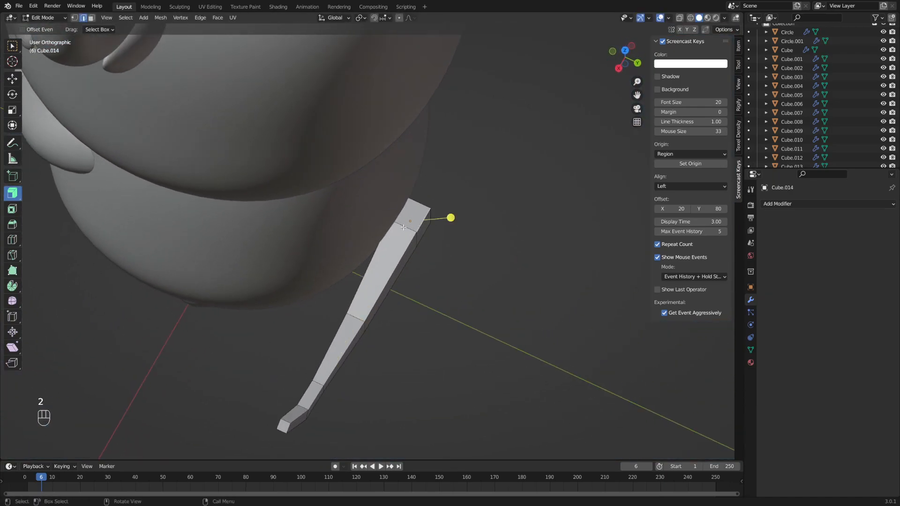
pyautogui.click(465, 230)
pyautogui.moveTo(469, 229); pyautogui.dragTo(380, 239, button='middle')
# - Rotate the tail's end face around Z and move it against the body
pyautogui.press('3')
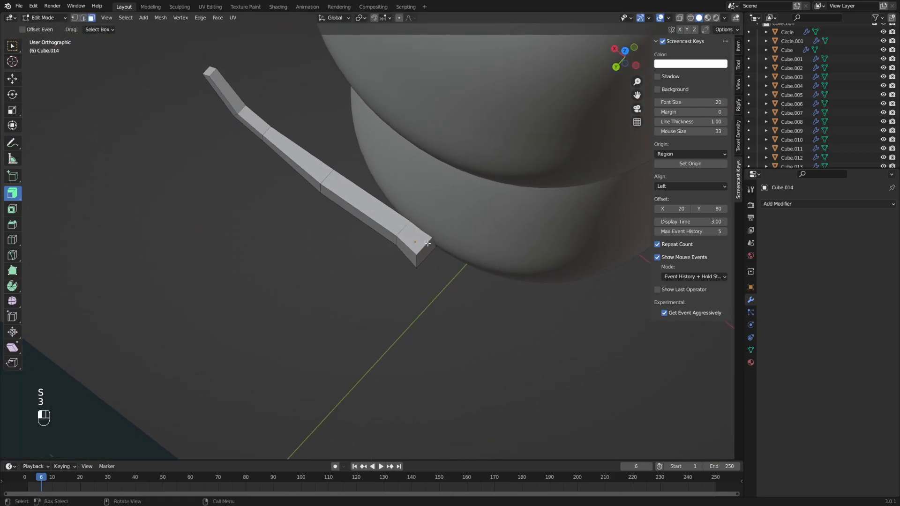
pyautogui.moveTo(474, 237); pyautogui.dragTo(468, 256, button='middle')
pyautogui.press('r')
pyautogui.press('z')
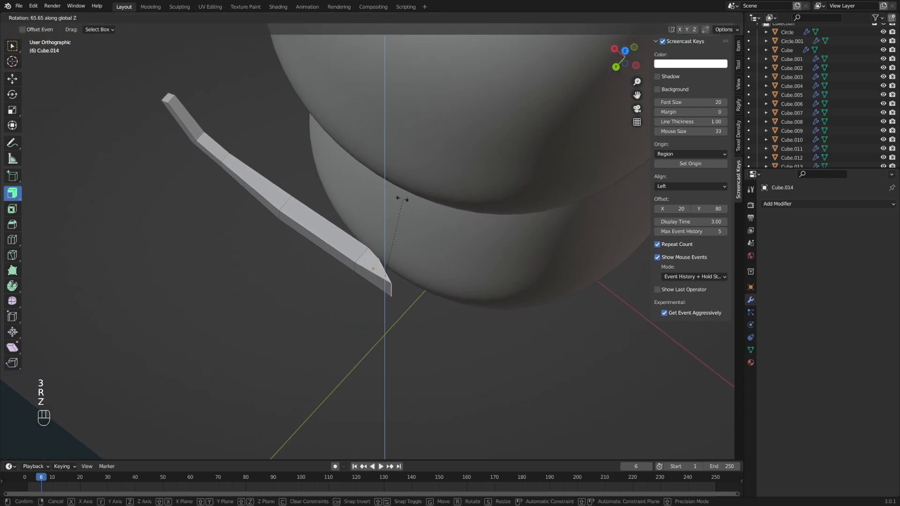
pyautogui.click(380, 200)
pyautogui.press('g')
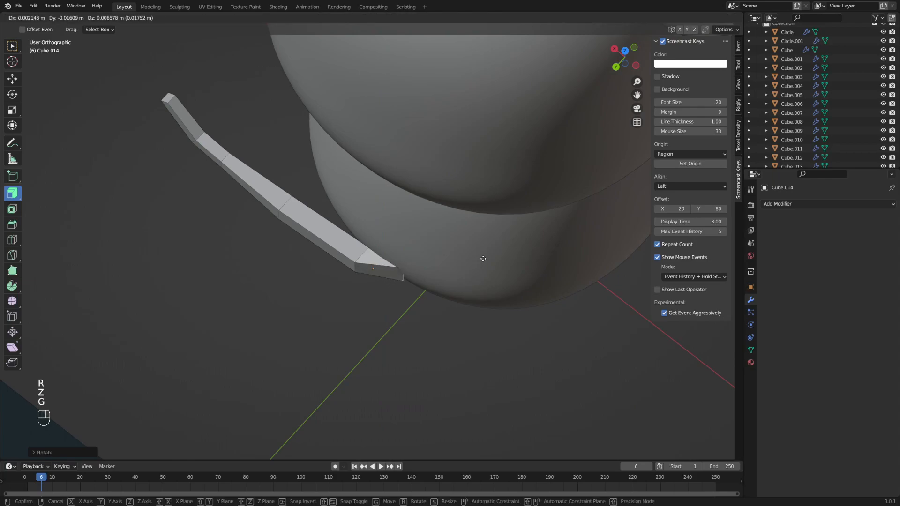
pyautogui.click(483, 259)
pyautogui.moveTo(482, 257); pyautogui.dragTo(384, 300, button='middle')
pyautogui.scroll(-3, 532, 290)
# - Resize a tail loop and shift it left to bend the tail
pyautogui.keyDown('alt'); pyautogui.keyDown('shift'); pyautogui.click(380, 290); pyautogui.keyUp('shift'); pyautogui.keyUp('alt')
pyautogui.press('2')
pyautogui.press('s')
pyautogui.click(427, 283)
pyautogui.moveTo(416, 291); pyautogui.dragTo(421, 298, button='middle')
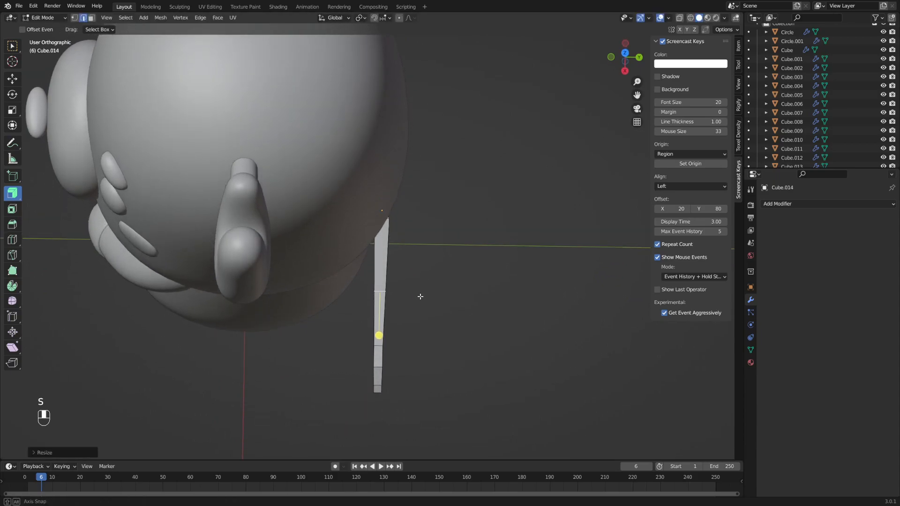
pyautogui.press('g')
pyautogui.click(404, 298)
# - Reposition the tail's lower edge loop, lower-bend edge and tip face
pyautogui.keyDown('alt'); pyautogui.keyDown('shift'); pyautogui.click(378, 346); pyautogui.keyUp('shift'); pyautogui.keyUp('alt')
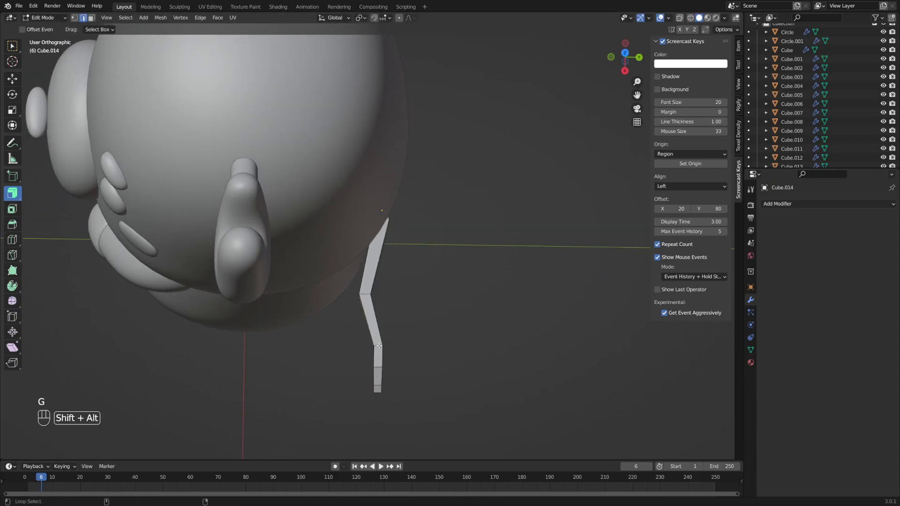
pyautogui.press('g')
pyautogui.click(434, 336)
pyautogui.click(376, 368)
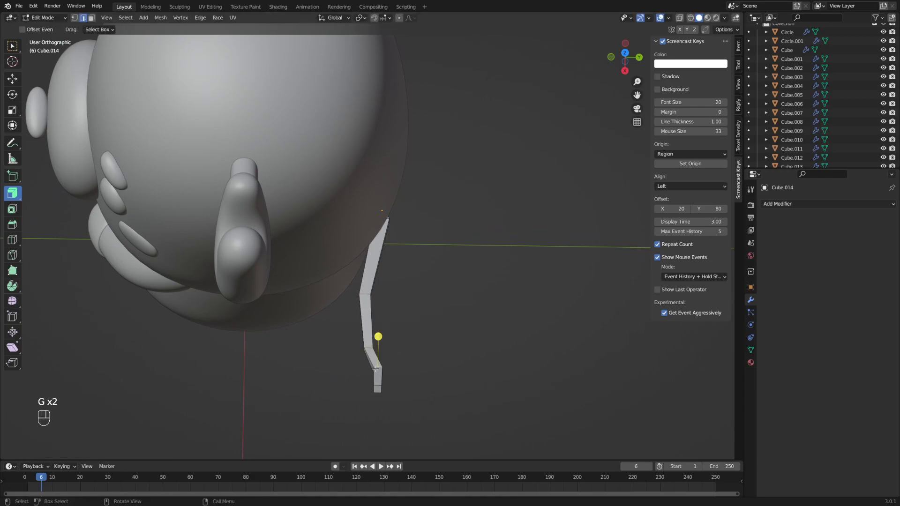
pyautogui.moveTo(377, 368); pyautogui.dragTo(392, 327, button='middle')
pyautogui.press('g')
pyautogui.click(416, 348)
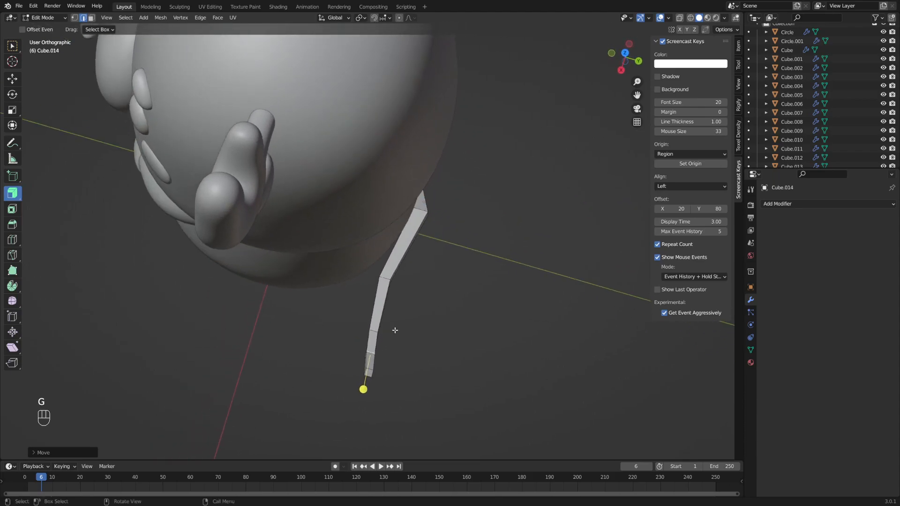
pyautogui.moveTo(368, 373); pyautogui.dragTo(369, 327, button='middle')
pyautogui.press('g')
pyautogui.click(426, 363)
# - Move the loop above the tip up and left so the tail bends upward
pyautogui.click(368, 327)
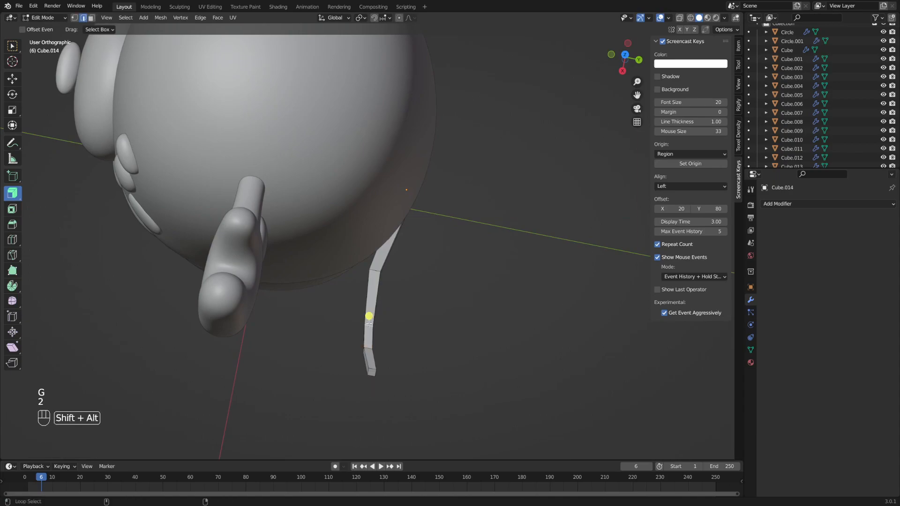
pyautogui.press('g')
pyautogui.click(407, 323)
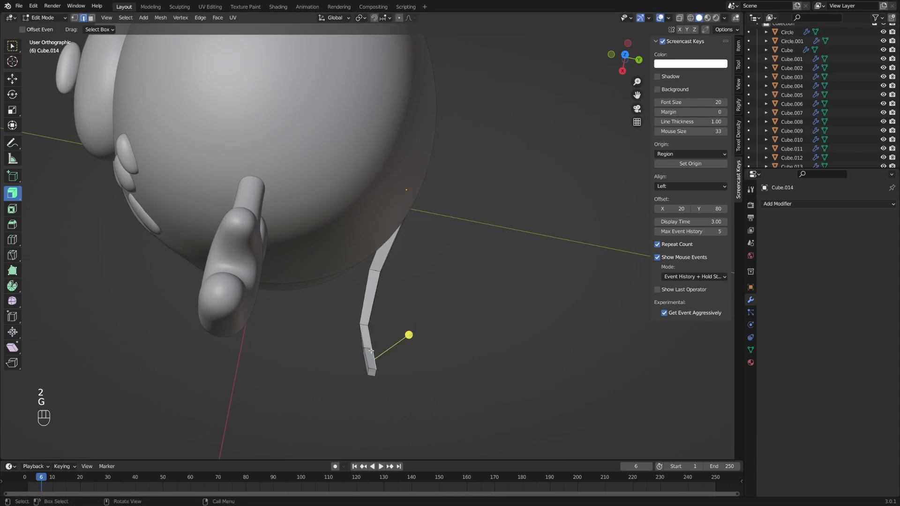
pyautogui.press('g')
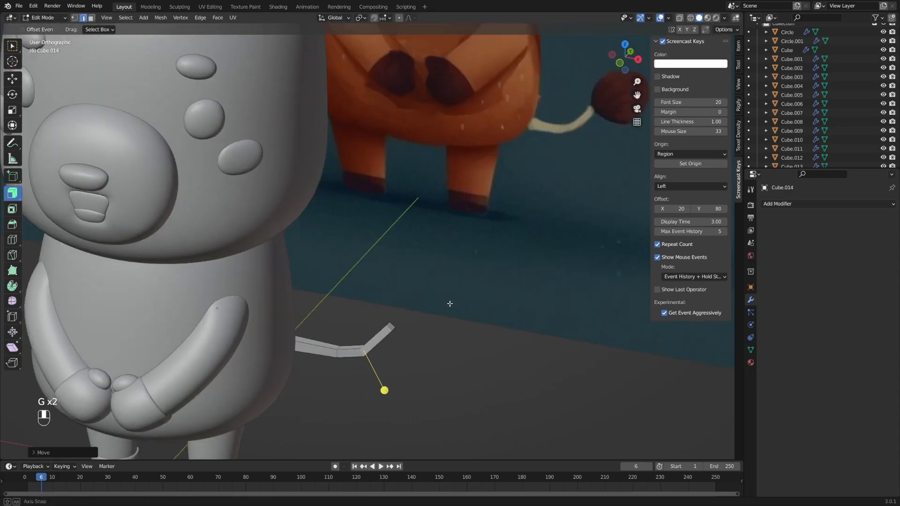
pyautogui.keyDown('alt'); pyautogui.moveTo(448, 304); pyautogui.dragTo(482, 291, button='middle'); pyautogui.keyUp('alt')
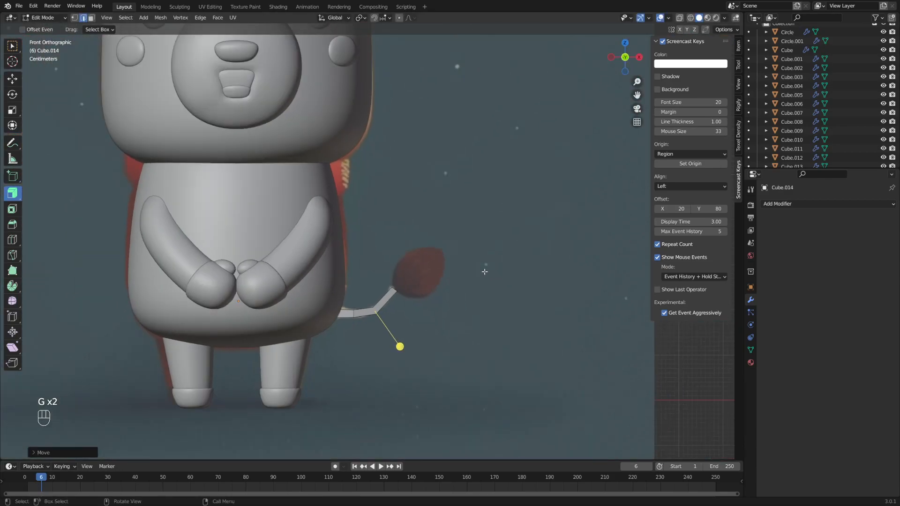
# - Give the tail stem (Cube.014) a Subdivision Surface modifier at viewport level 3
pyautogui.press('Tab')
pyautogui.moveTo(388, 284); pyautogui.dragTo(333, 335, button='middle')
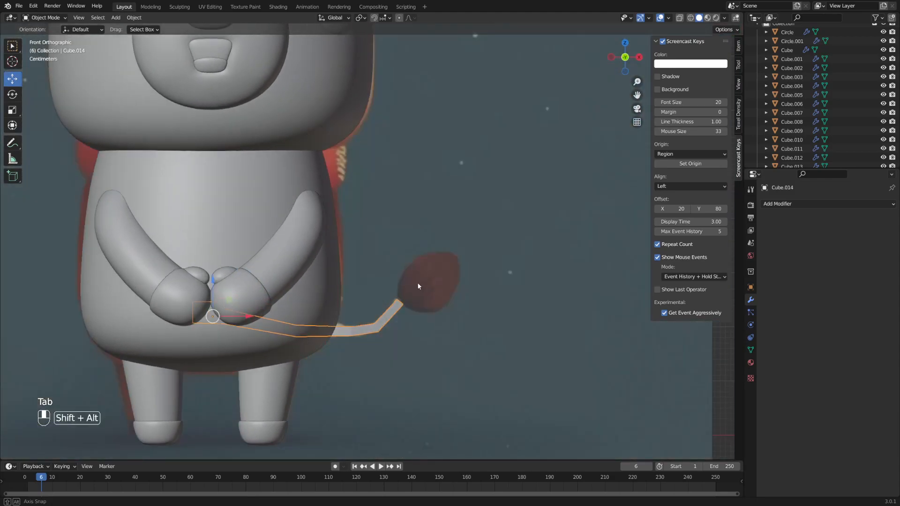
pyautogui.keyDown('shift'); pyautogui.moveTo(417, 282); pyautogui.dragTo(445, 288, button='middle'); pyautogui.keyUp('shift')
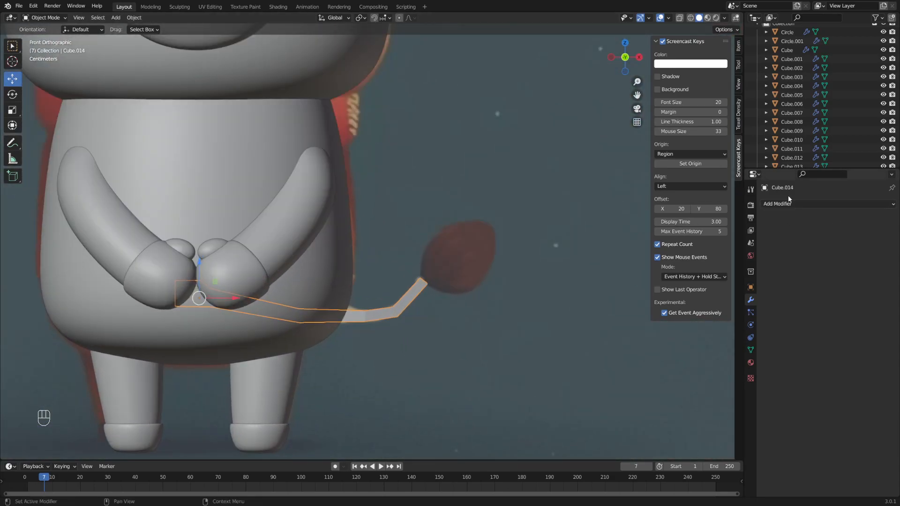
pyautogui.click(799, 204)
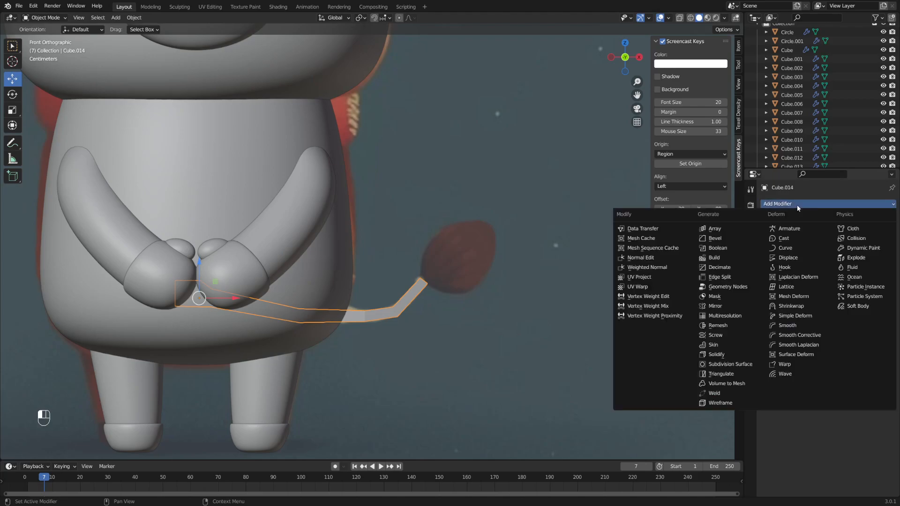
pyautogui.click(731, 366)
pyautogui.scroll(1, 506, 299)
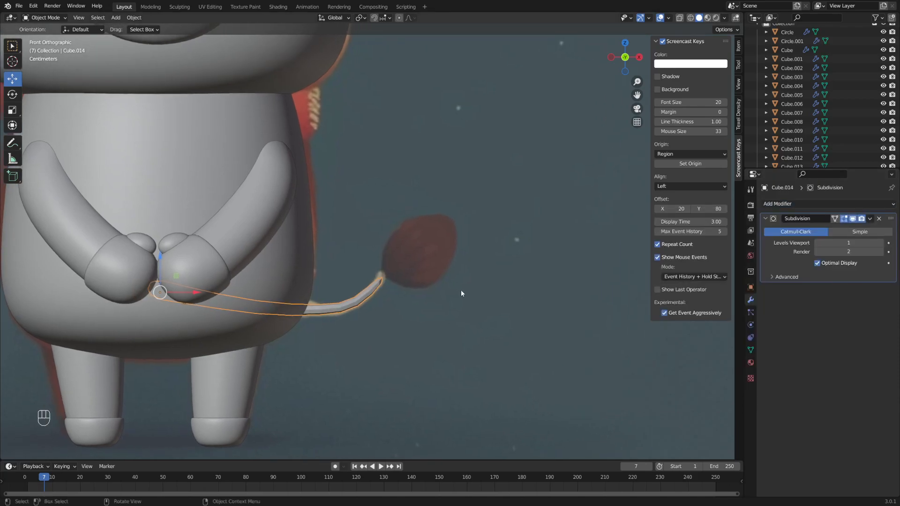
pyautogui.click(880, 243)
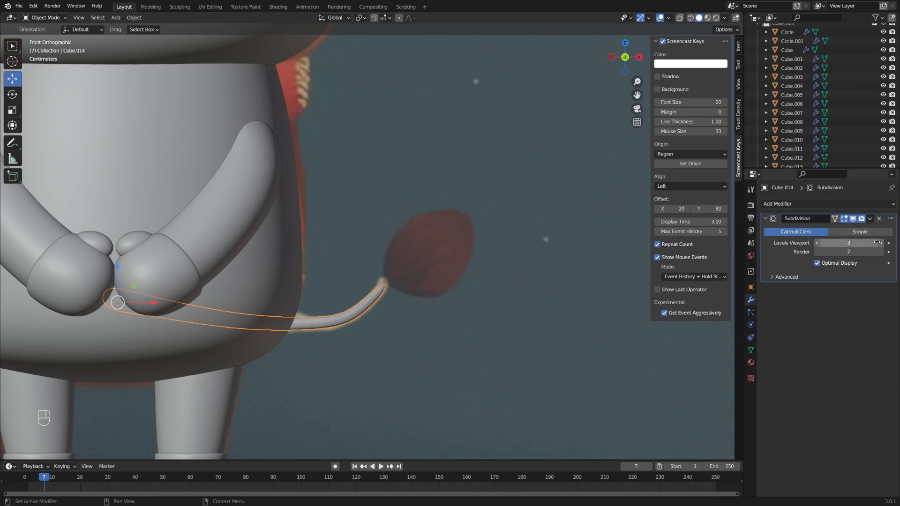
pyautogui.keyDown('alt'); pyautogui.moveTo(539, 273); pyautogui.dragTo(566, 270, button='middle'); pyautogui.keyUp('alt')
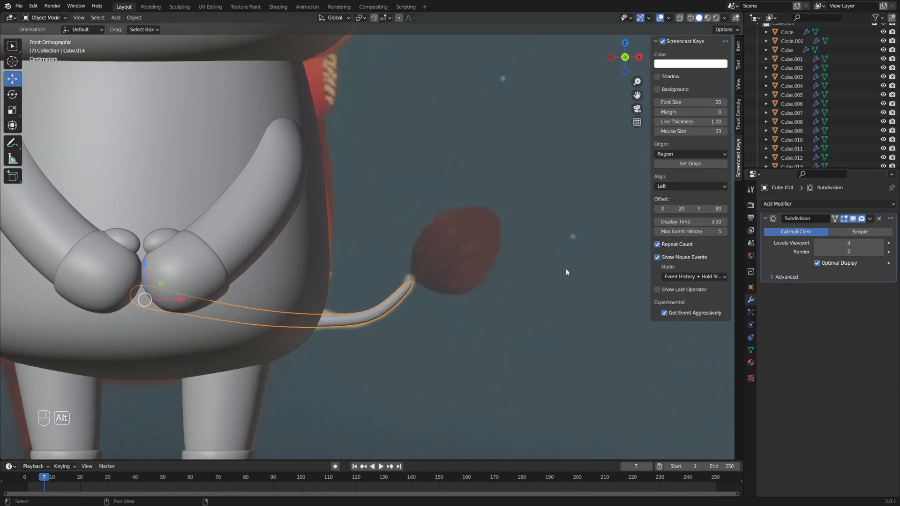
pyautogui.scroll(1, 425, 291)
# - Add a loop cut near the tip of the tail stem
pyautogui.moveTo(457, 290); pyautogui.dragTo(475, 296, button='middle')
pyautogui.press('Tab')
pyautogui.click(515, 298)
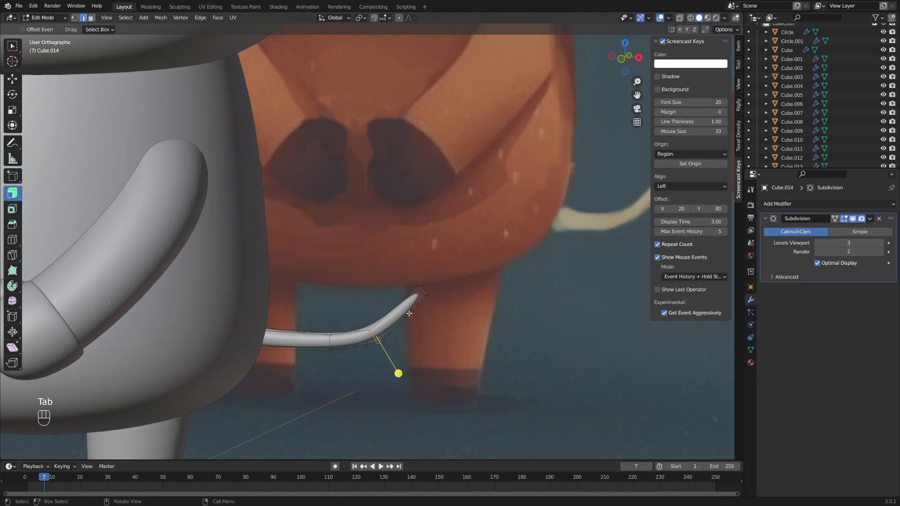
pyautogui.hotkey('ctrl', 'r')
pyautogui.click(411, 308)
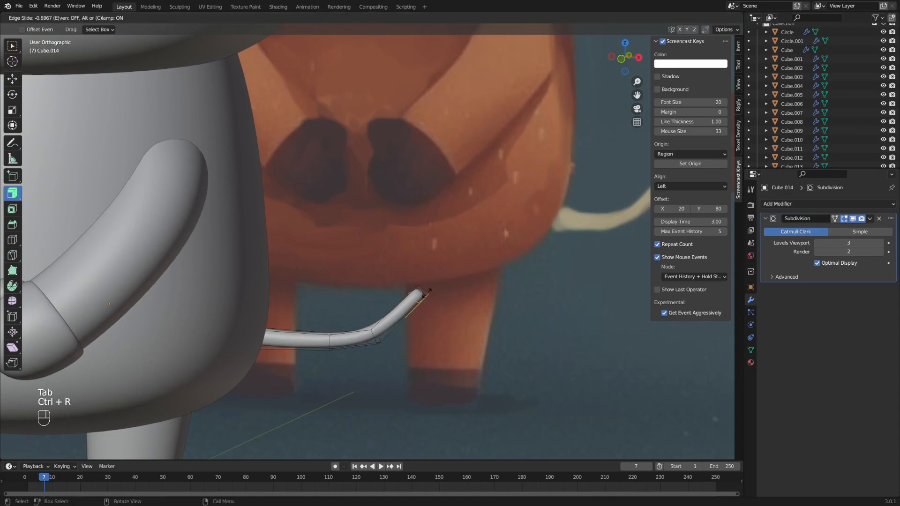
pyautogui.click(428, 292)
pyautogui.moveTo(432, 291); pyautogui.dragTo(525, 276, button='middle')
pyautogui.press('Tab')
pyautogui.click(421, 279)
pyautogui.scroll(-4, 421, 280)
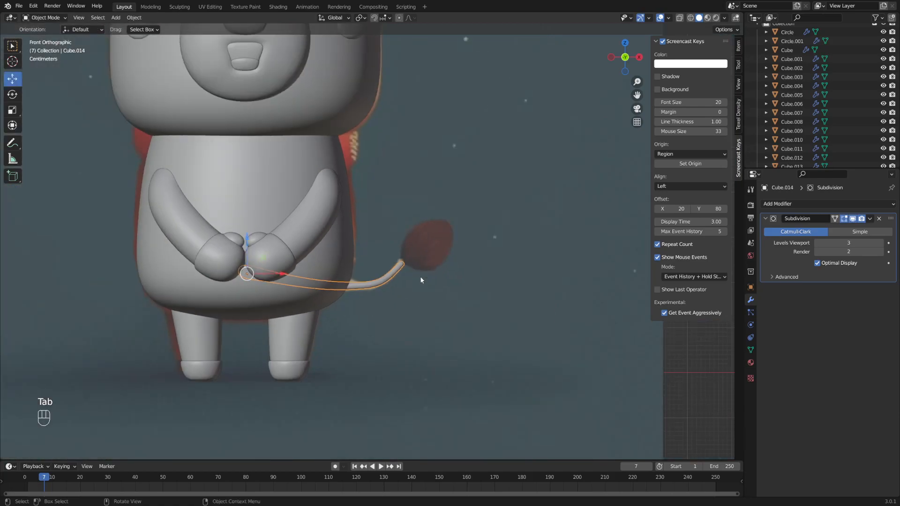
pyautogui.scroll(6, 422, 278)
# - Move the tail loops at the bend to smooth the tail's curve
pyautogui.press('Tab')
pyautogui.moveTo(490, 286); pyautogui.dragTo(484, 286, button='middle')
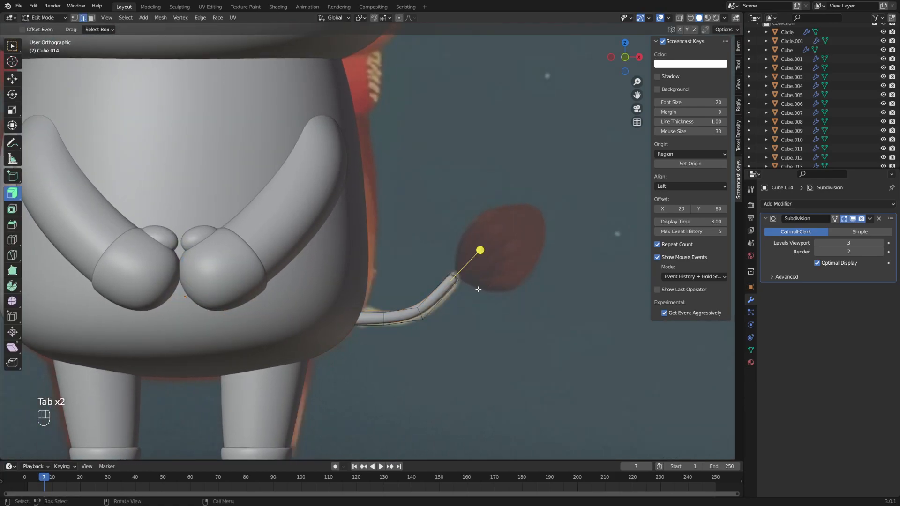
pyautogui.press('g')
pyautogui.click(438, 308)
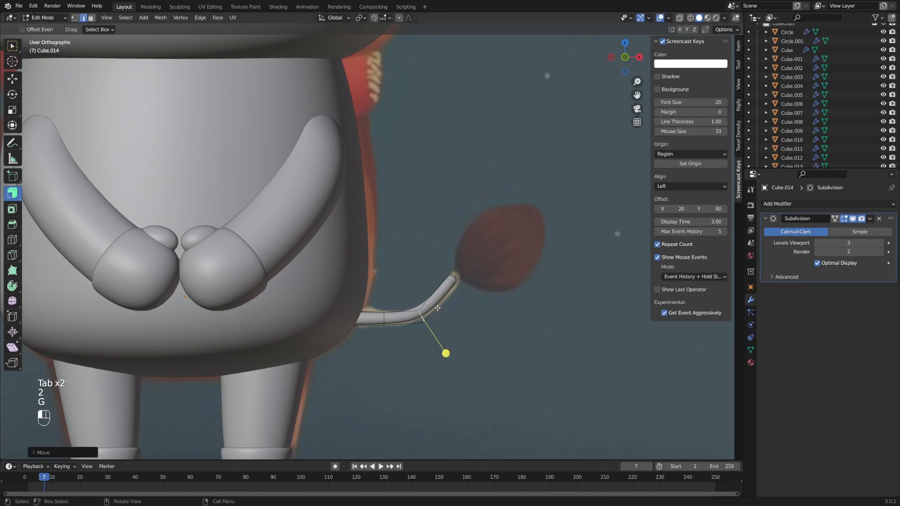
pyautogui.keyDown('alt'); pyautogui.click(383, 318); pyautogui.keyUp('alt')
pyautogui.press('g')
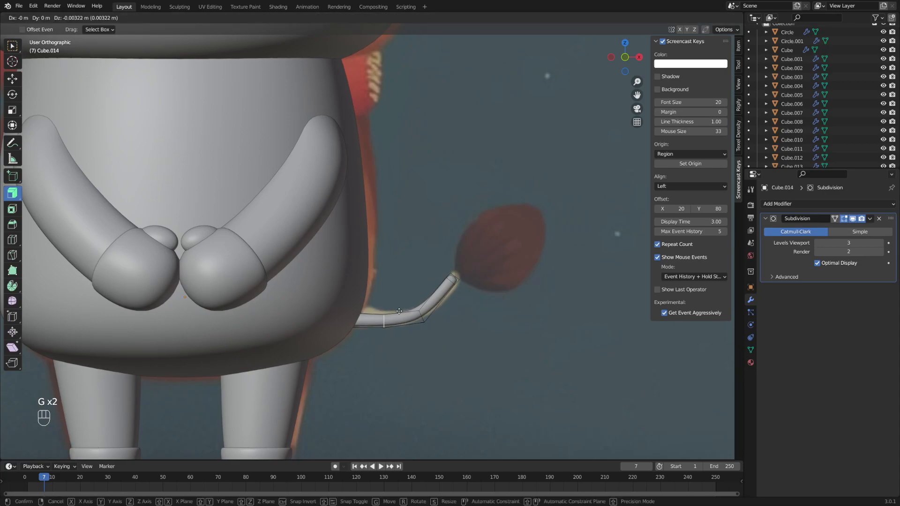
pyautogui.click(412, 335)
pyautogui.moveTo(412, 336); pyautogui.dragTo(371, 348, button='middle')
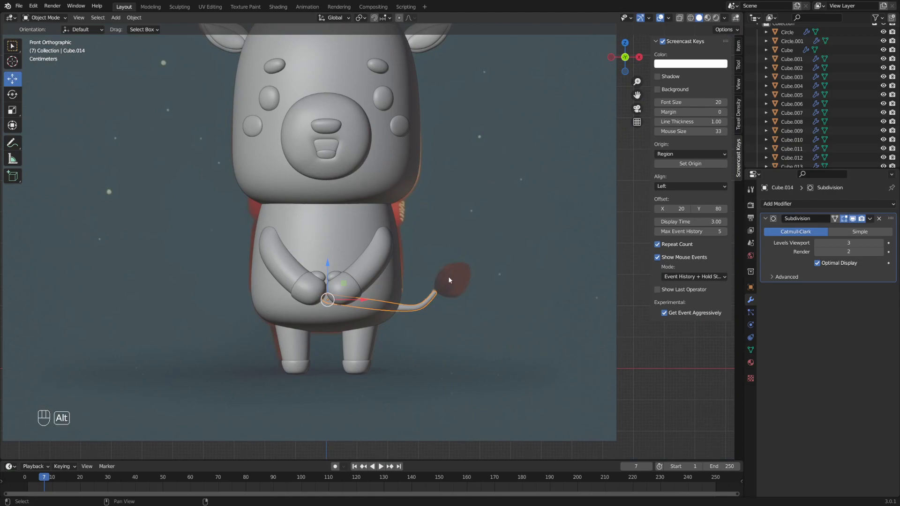
pyautogui.keyDown('shift'); pyautogui.moveTo(449, 281); pyautogui.dragTo(493, 278, button='middle'); pyautogui.keyUp('shift')
# - Add a new cube, shrink it and move it near the tail tip
pyautogui.hotkey('shift', 'a')
pyautogui.moveTo(477, 231)
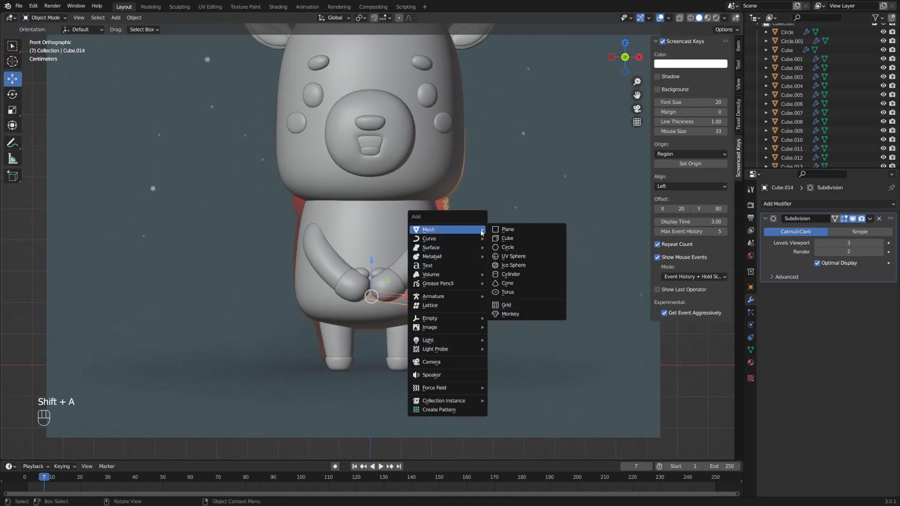
pyautogui.click(507, 238)
pyautogui.scroll(-4, 458, 253)
pyautogui.press('s')
pyautogui.click(383, 298)
pyautogui.keyDown('alt'); pyautogui.moveTo(393, 295); pyautogui.dragTo(389, 270, button='middle'); pyautogui.keyUp('alt')
pyautogui.scroll(5, 418, 279)
pyautogui.keyDown('shift'); pyautogui.moveTo(446, 303); pyautogui.dragTo(426, 279, button='middle'); pyautogui.keyUp('shift')
pyautogui.scroll(1, 453, 264)
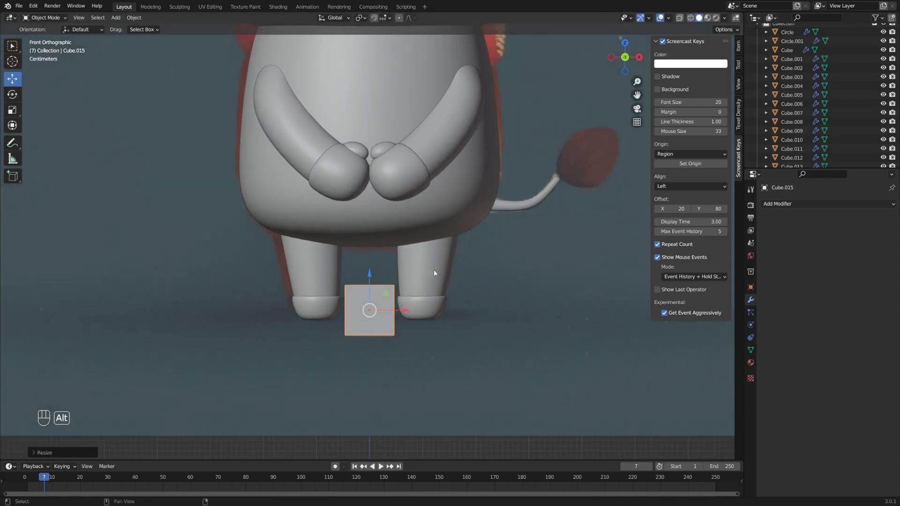
pyautogui.scroll(2, 427, 277)
pyautogui.press('g')
pyautogui.click(632, 160)
pyautogui.keyDown('alt'); pyautogui.middleClick(473, 196); pyautogui.keyUp('alt')
# - Rotate the cube about 47° and fine-tune its size and depth at the tail tip
pyautogui.press('r')
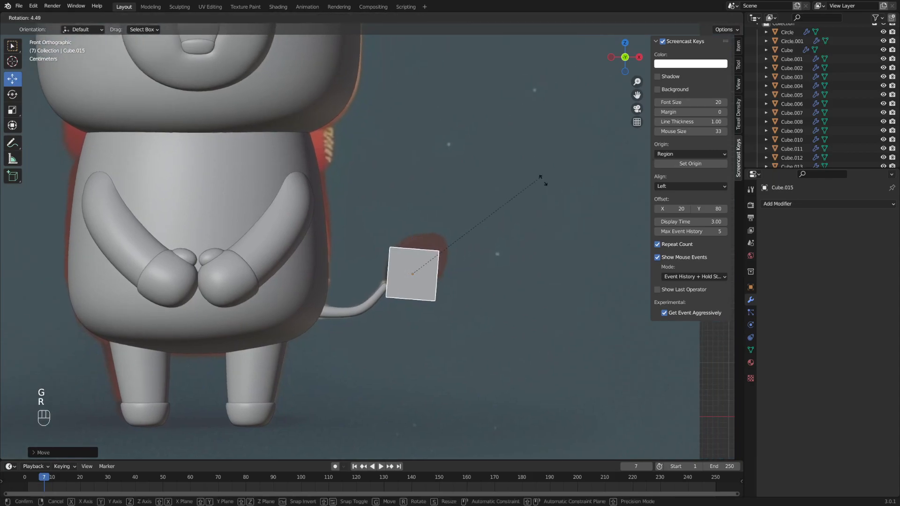
pyautogui.click(539, 281)
pyautogui.press('g')
pyautogui.click(540, 269)
pyautogui.press('s')
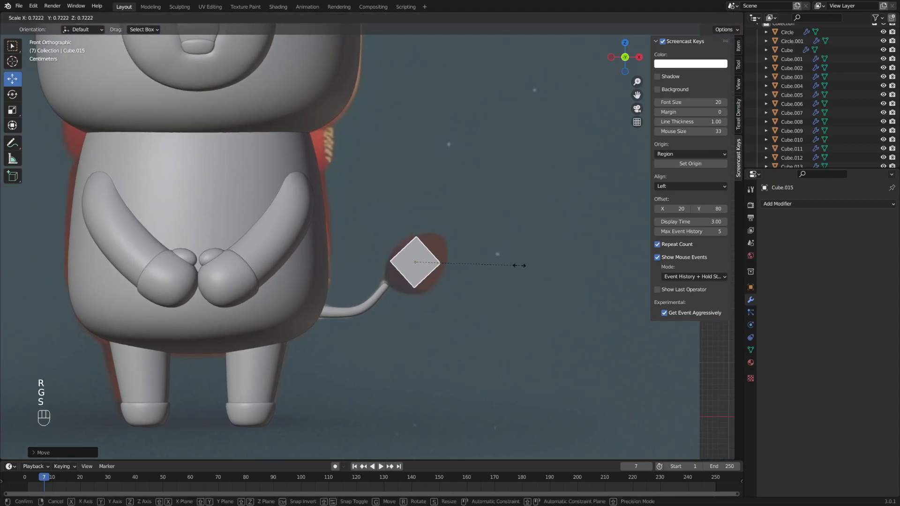
pyautogui.click(544, 266)
pyautogui.press('g')
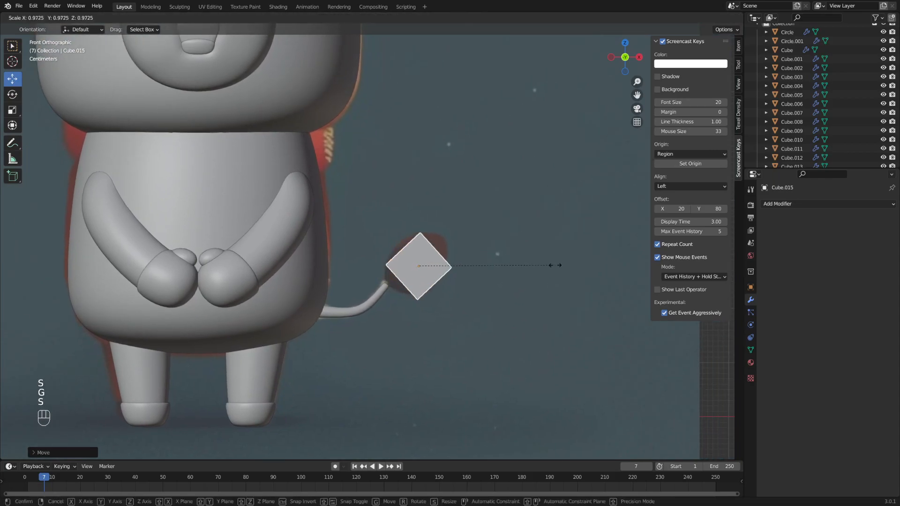
pyautogui.click(547, 264)
pyautogui.keyDown('alt'); pyautogui.moveTo(546, 261); pyautogui.dragTo(436, 251, button='middle'); pyautogui.keyUp('alt')
pyautogui.moveTo(459, 266); pyautogui.dragTo(612, 261)
pyautogui.moveTo(468, 260); pyautogui.dragTo(480, 279, button='middle')
# - Resize the cube, then extrude one face and shrink and move the new end face
pyautogui.press('s')
pyautogui.click(557, 271)
pyautogui.moveTo(556, 271); pyautogui.dragTo(505, 276, button='middle')
pyautogui.press('Tab')
pyautogui.press('3')
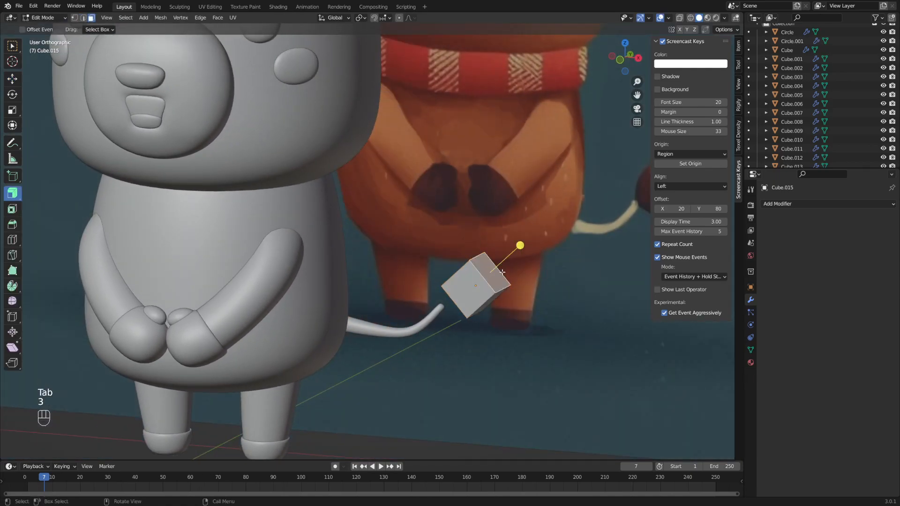
pyautogui.moveTo(520, 245); pyautogui.dragTo(532, 239)
pyautogui.moveTo(636, 179); pyautogui.dragTo(638, 178)
pyautogui.press('s')
pyautogui.click(547, 246)
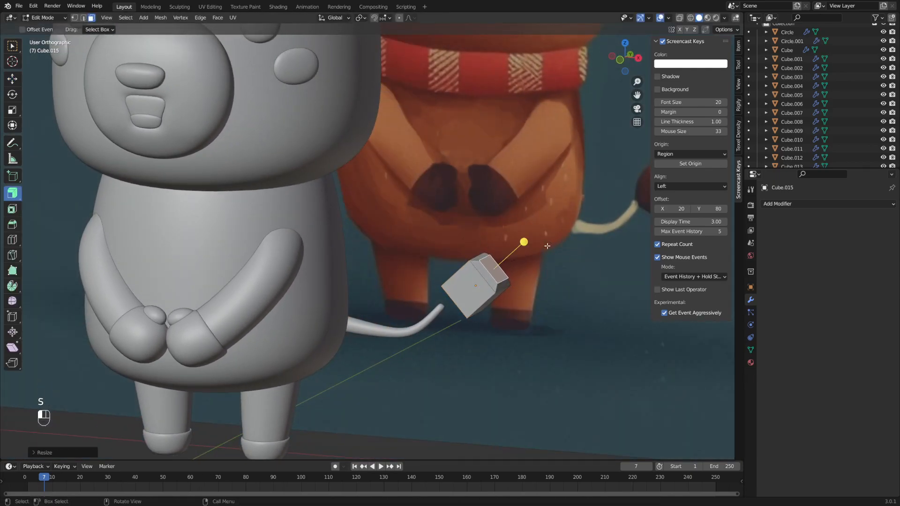
pyautogui.keyDown('alt'); pyautogui.moveTo(547, 247); pyautogui.dragTo(541, 238, button='middle'); pyautogui.keyUp('alt')
pyautogui.press('g')
pyautogui.click(549, 230)
pyautogui.press('s')
pyautogui.click(538, 244)
# - Extrude a second, narrower section from the tip's end face and position it
pyautogui.moveTo(475, 306); pyautogui.dragTo(513, 287, button='middle')
pyautogui.press('3')
pyautogui.press('e')
pyautogui.click(504, 297)
pyautogui.press('s')
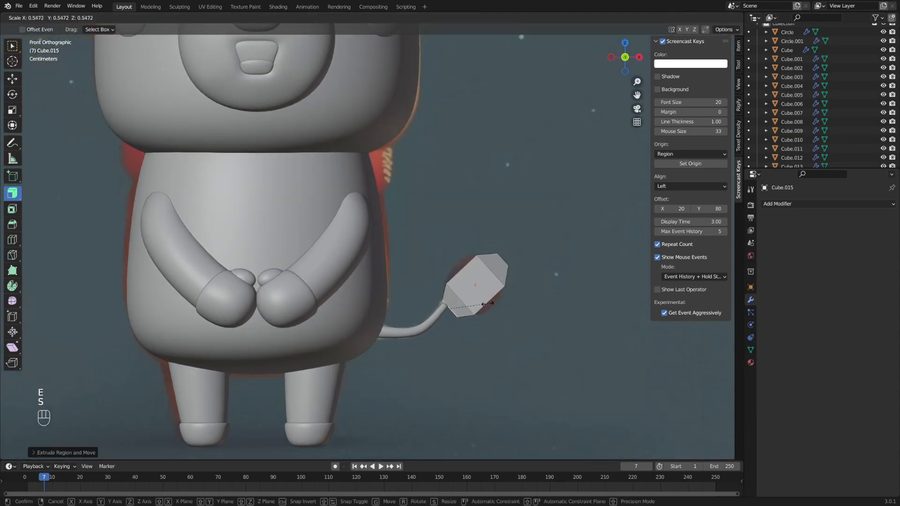
pyautogui.click(476, 303)
pyautogui.press('g')
pyautogui.click(473, 305)
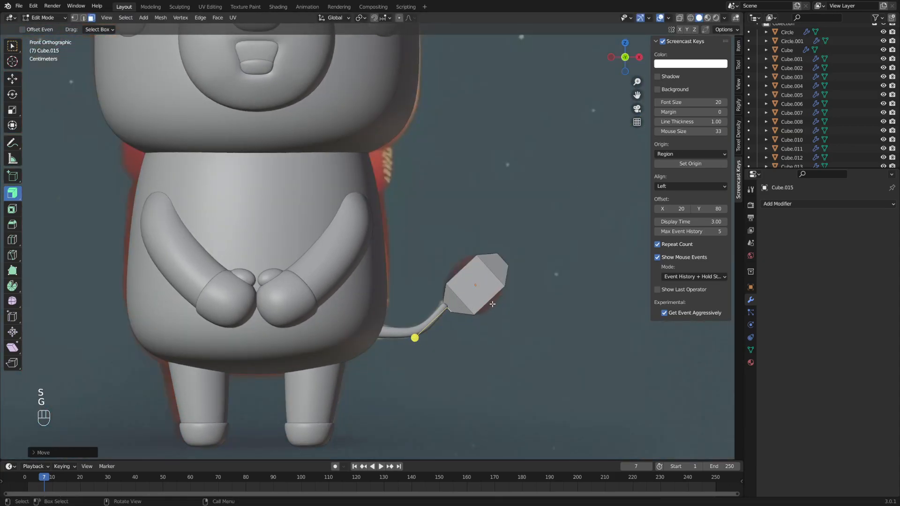
pyautogui.press('g')
pyautogui.click(493, 304)
pyautogui.moveTo(492, 304); pyautogui.dragTo(518, 307, button='middle')
pyautogui.click(778, 204)
# - Add a Subdivision Surface modifier to the tail tip and rescale and move its edge loops
pyautogui.click(731, 364)
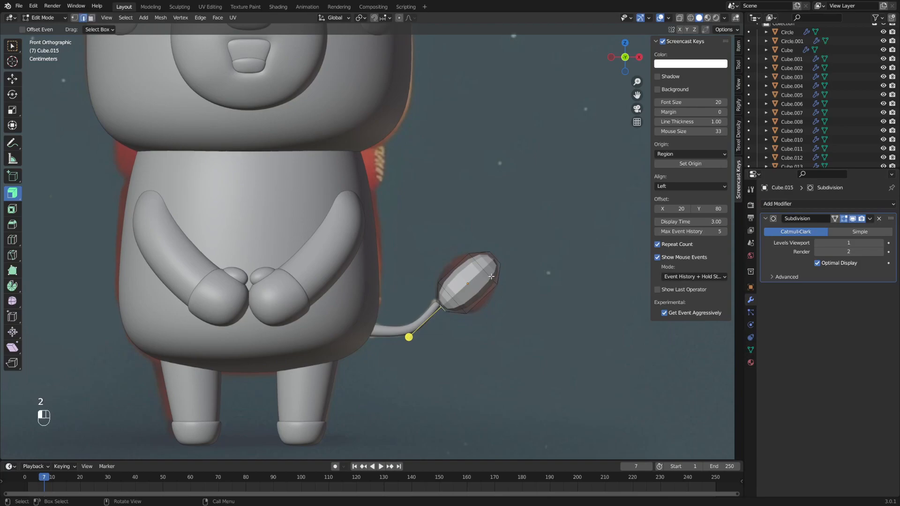
pyautogui.press('s')
pyautogui.click(516, 240)
pyautogui.press('g')
pyautogui.click(532, 296)
pyautogui.press('s')
pyautogui.click(542, 299)
pyautogui.click(462, 307)
pyautogui.keyDown('alt'); pyautogui.keyDown('shift'); pyautogui.click(461, 307); pyautogui.keyUp('shift'); pyautogui.keyUp('alt')
pyautogui.press('s')
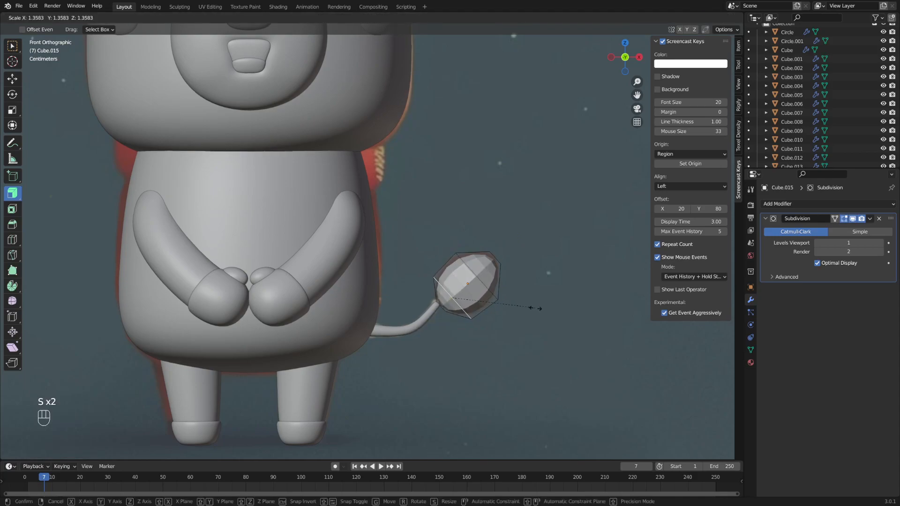
pyautogui.click(537, 308)
pyautogui.press('g')
pyautogui.click(534, 307)
pyautogui.press('s')
pyautogui.click(535, 293)
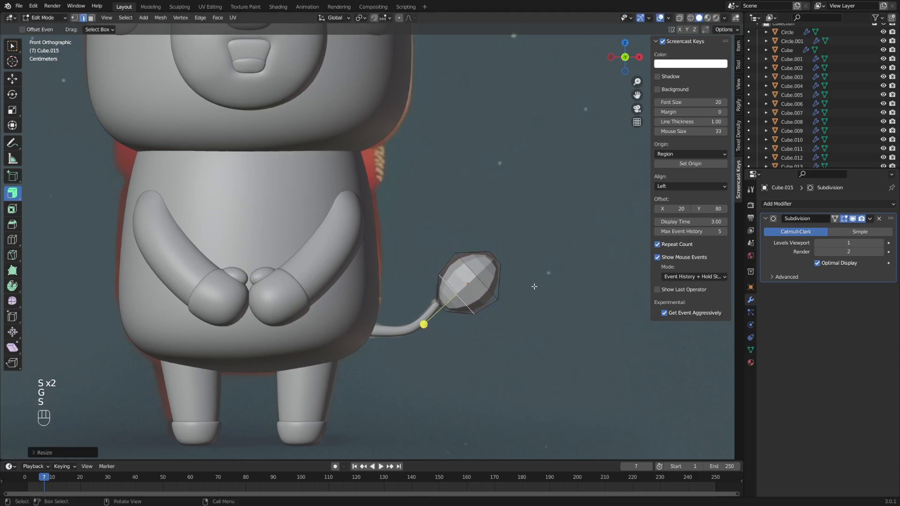
# - Shrink and reposition the tail tip's end face into a teardrop point
pyautogui.press('3')
pyautogui.moveTo(523, 263)
pyautogui.mouseDown(button='middle')
pyautogui.moveTo(492, 266)
pyautogui.moveTo(528, 272)
pyautogui.mouseUp(button='middle')
pyautogui.press('s')
pyautogui.click(534, 269)
pyautogui.press('g')
pyautogui.click(529, 273)
pyautogui.moveTo(455, 323); pyautogui.dragTo(494, 301, button='middle')
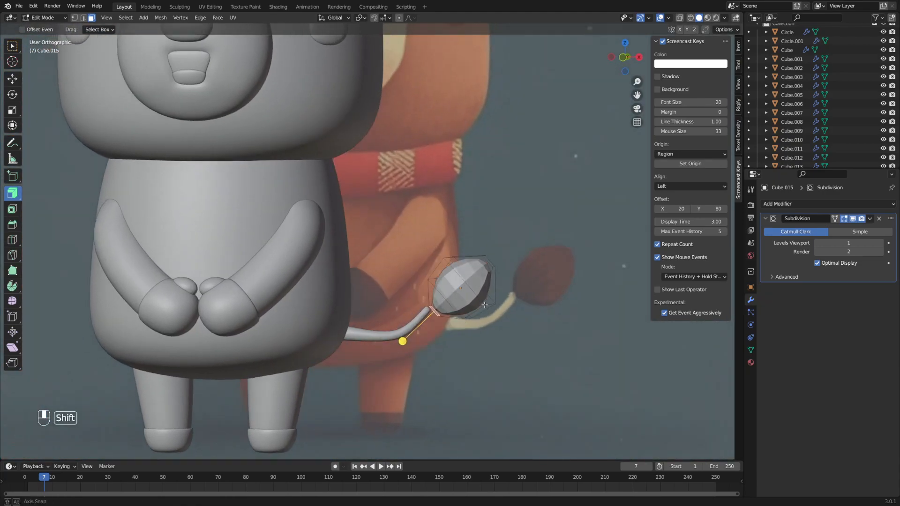
pyautogui.press('g')
pyautogui.click(493, 301)
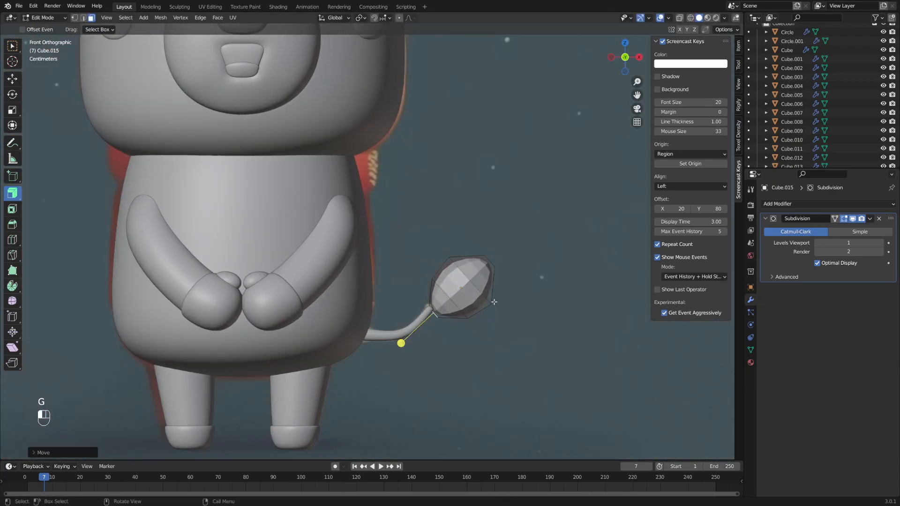
pyautogui.press('a')
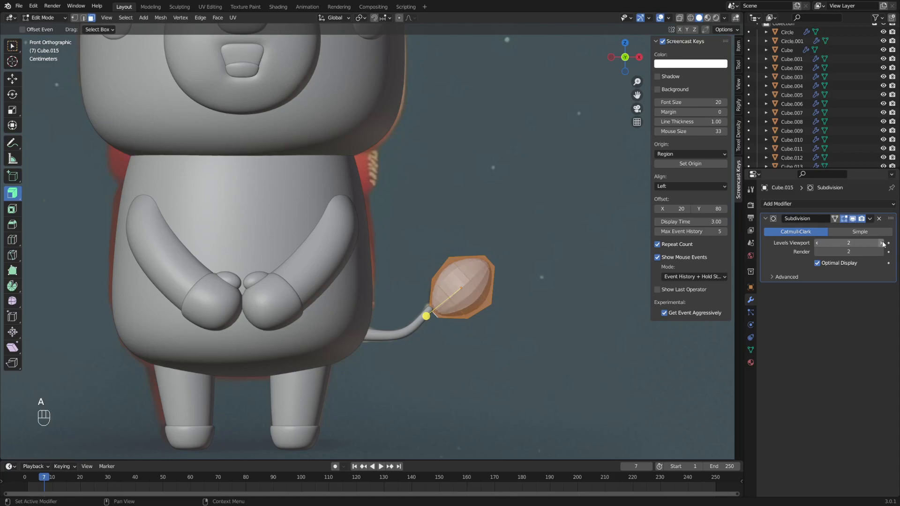
pyautogui.press('3')
pyautogui.moveTo(538, 275); pyautogui.dragTo(546, 259, button='middle')
pyautogui.click(487, 263)
pyautogui.press('s')
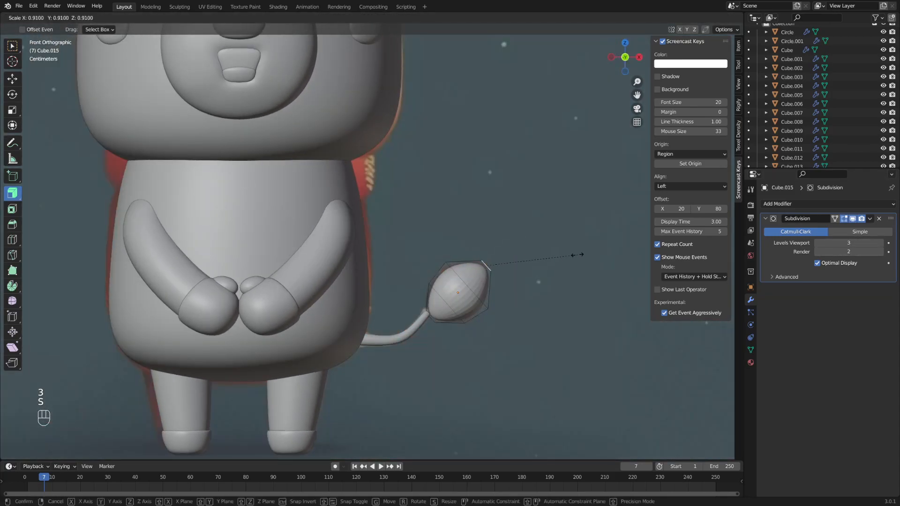
pyautogui.click(543, 252)
pyautogui.press('g')
pyautogui.click(549, 251)
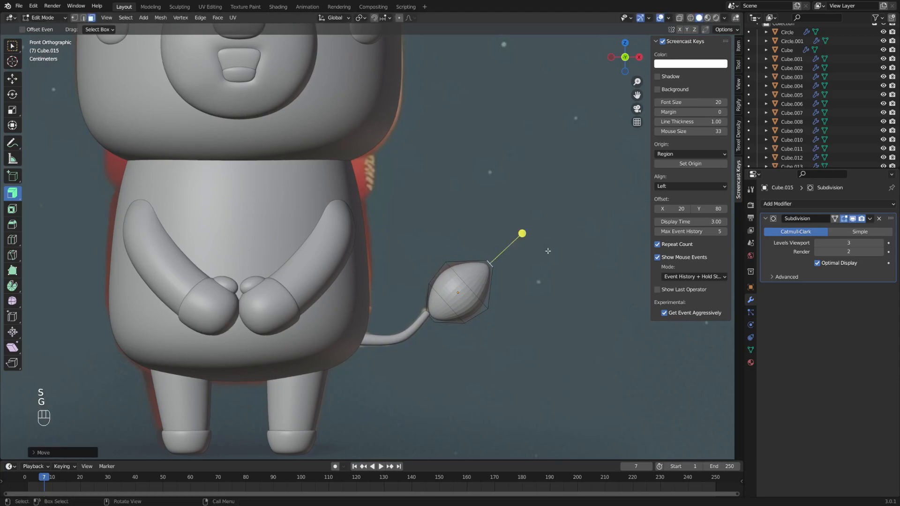
# - Move the whole tail-tip mesh into place and reselect the tail tip object
pyautogui.press('Tab')
pyautogui.press('Tab')
pyautogui.press('a')
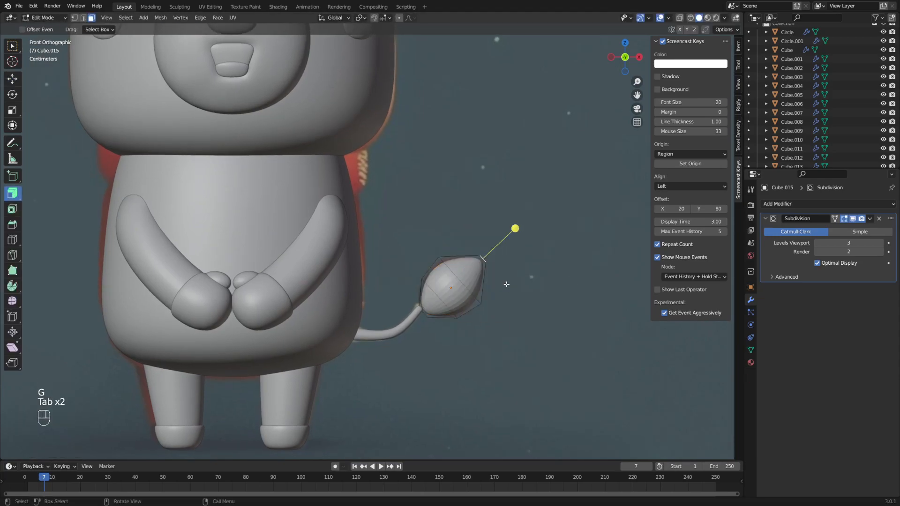
pyautogui.press('g')
pyautogui.click(512, 286)
pyautogui.press('Tab')
pyautogui.click(413, 318)
pyautogui.moveTo(452, 316); pyautogui.dragTo(402, 296, button='middle')
# - Rotate and move the tail-tip mesh in Edit Mode
pyautogui.click(399, 293)
pyautogui.press('Tab')
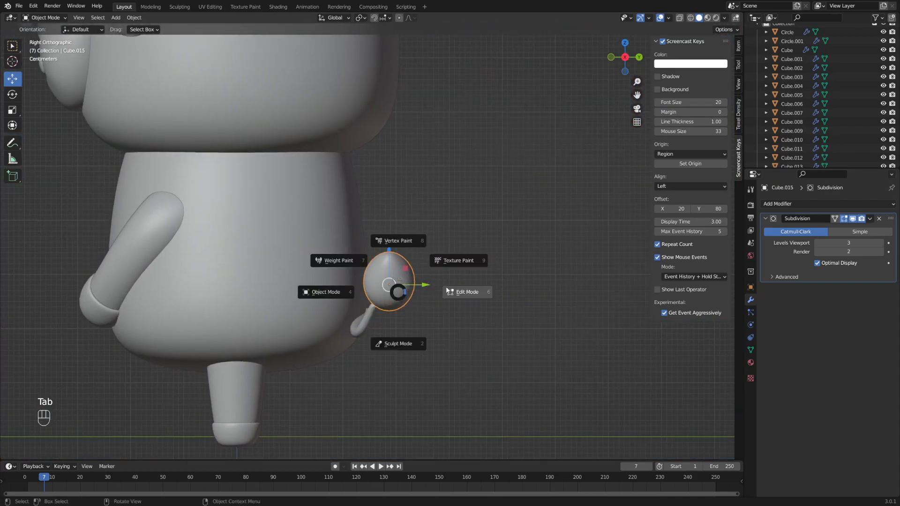
pyautogui.click(447, 291)
pyautogui.moveTo(443, 251); pyautogui.dragTo(466, 217, button='middle')
pyautogui.press('r')
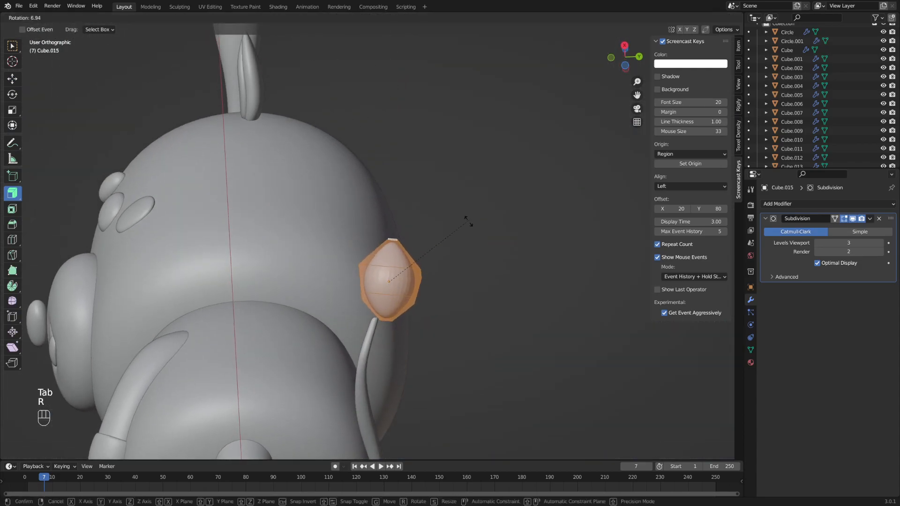
pyautogui.click(474, 251)
pyautogui.press('g')
pyautogui.click(475, 257)
pyautogui.keyDown('alt'); pyautogui.moveTo(473, 257); pyautogui.dragTo(438, 315, button='middle'); pyautogui.keyUp('alt')
# - Rotate, move and scale the tail tip object to sit at the stem's end
pyautogui.press('Tab')
pyautogui.click(375, 325)
pyautogui.moveTo(376, 325); pyautogui.dragTo(450, 319, button='middle')
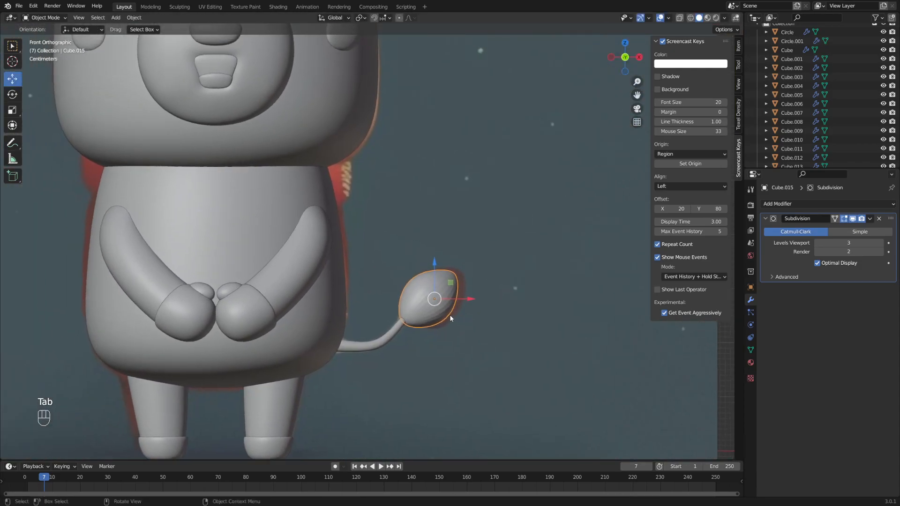
pyautogui.press('r')
pyautogui.click(522, 272)
pyautogui.press('g')
pyautogui.click(526, 271)
pyautogui.press('s')
pyautogui.click(520, 278)
pyautogui.press('Tab')
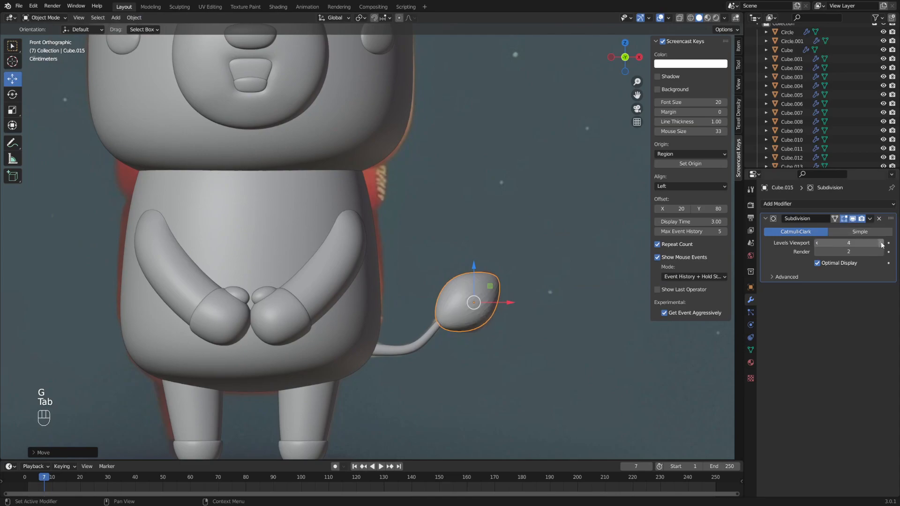
pyautogui.keyDown('shift'); pyautogui.moveTo(410, 241); pyautogui.dragTo(453, 260, button='middle'); pyautogui.keyUp('shift')
pyautogui.scroll(-1, 452, 261)
# - Undo the level-5 subdivision and shade the tail tip smooth
pyautogui.hotkey('ctrl', 'z')
pyautogui.rightClick(501, 298)
pyautogui.click(500, 298)
pyautogui.press('Tab')
# - Frame the whole deer, select its body and bring up the Add menu
pyautogui.click(544, 235)
pyautogui.scroll(-3, 529, 229)
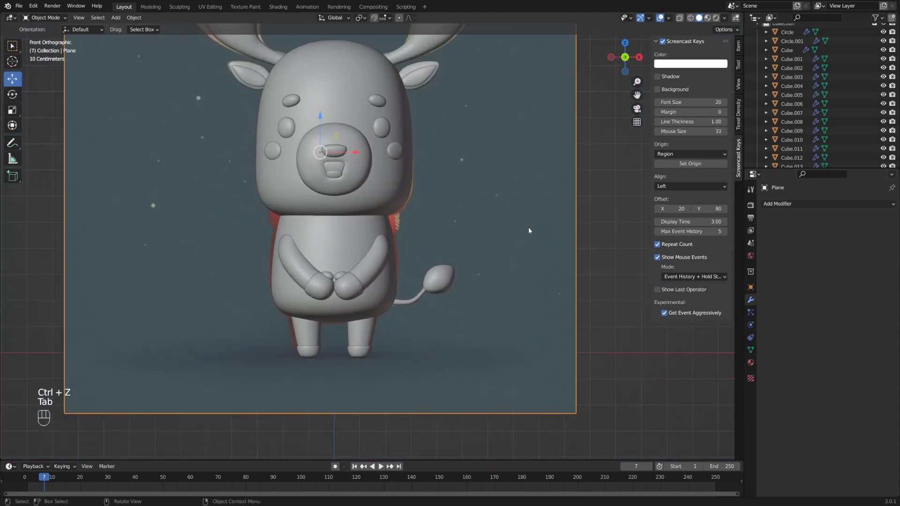
pyautogui.keyDown('shift'); pyautogui.moveTo(524, 201); pyautogui.dragTo(522, 241, button='middle'); pyautogui.keyUp('shift')
pyautogui.hotkey('alt', 'a')
pyautogui.keyDown('shift'); pyautogui.moveTo(397, 201); pyautogui.dragTo(445, 205, button='middle'); pyautogui.keyUp('shift')
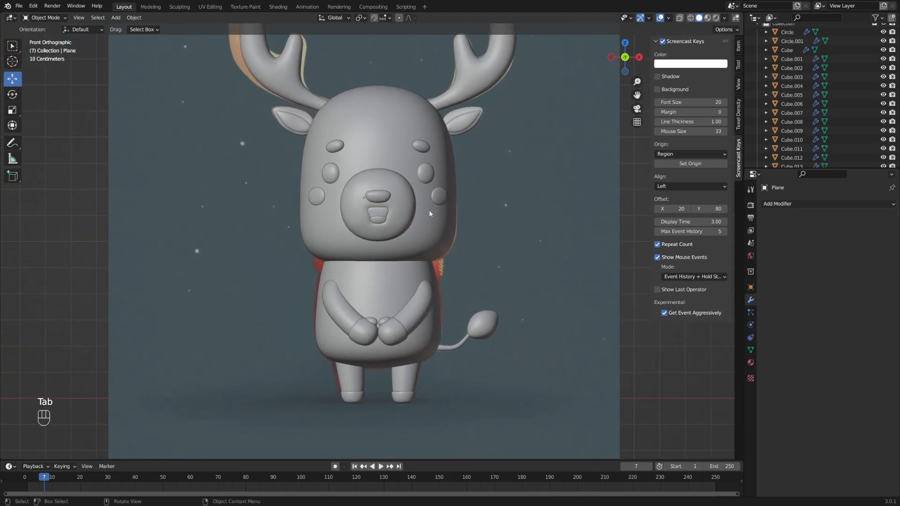
pyautogui.scroll(2, 439, 219)
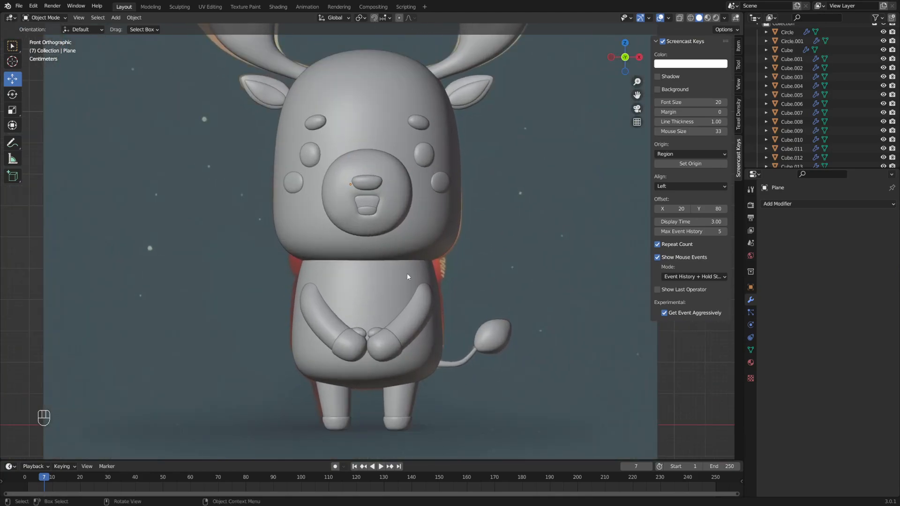
pyautogui.click(408, 276)
pyautogui.hotkey('shift', 'a')
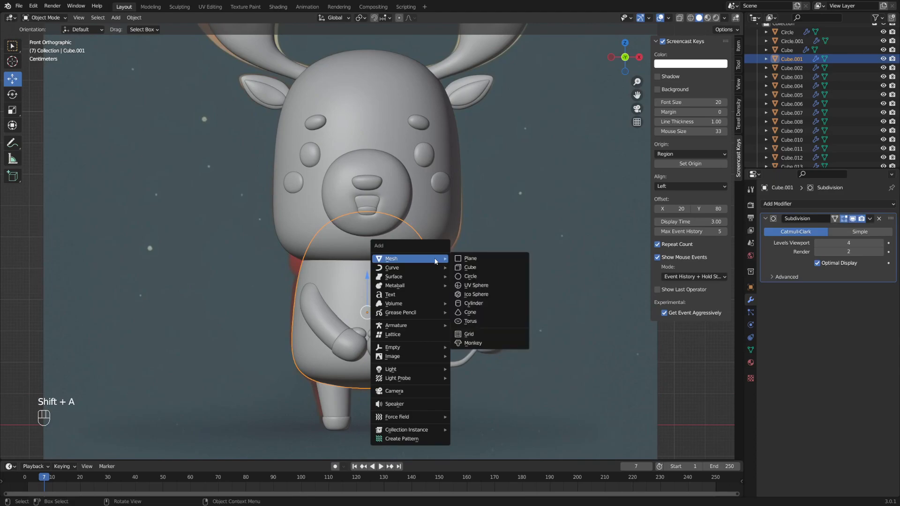
# - Add a mesh circle and set its vertex count to 12
pyautogui.click(495, 277)
pyautogui.moveTo(491, 249); pyautogui.dragTo(497, 283, button='middle')
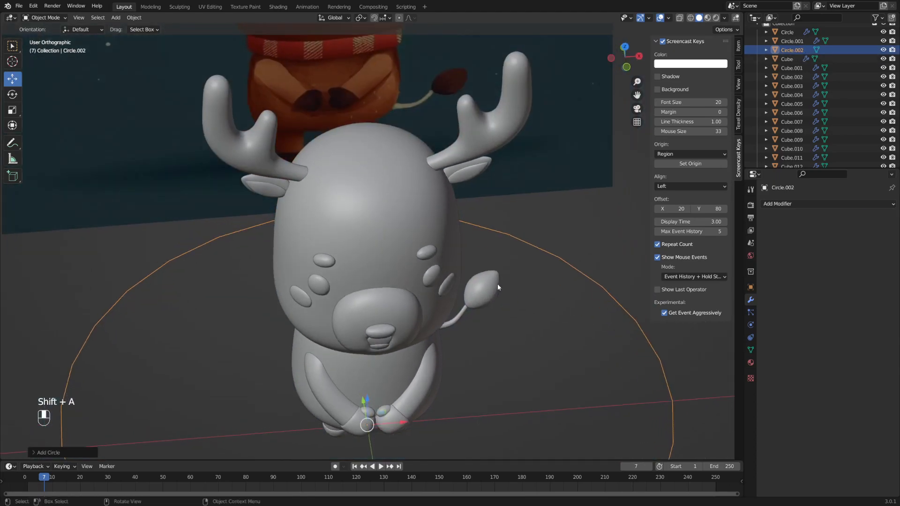
pyautogui.scroll(-3, 497, 284)
pyautogui.keyDown('alt'); pyautogui.middleClick(364, 281); pyautogui.keyUp('alt')
pyautogui.click(40, 452)
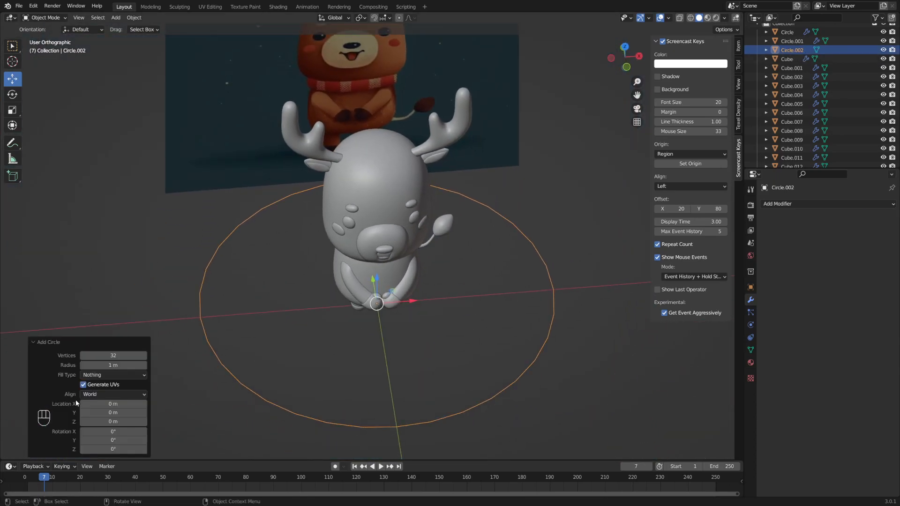
pyautogui.click(81, 358)
pyautogui.click(82, 358)
pyautogui.click(82, 359)
pyautogui.click(81, 359)
pyautogui.click(82, 358)
pyautogui.click(82, 359)
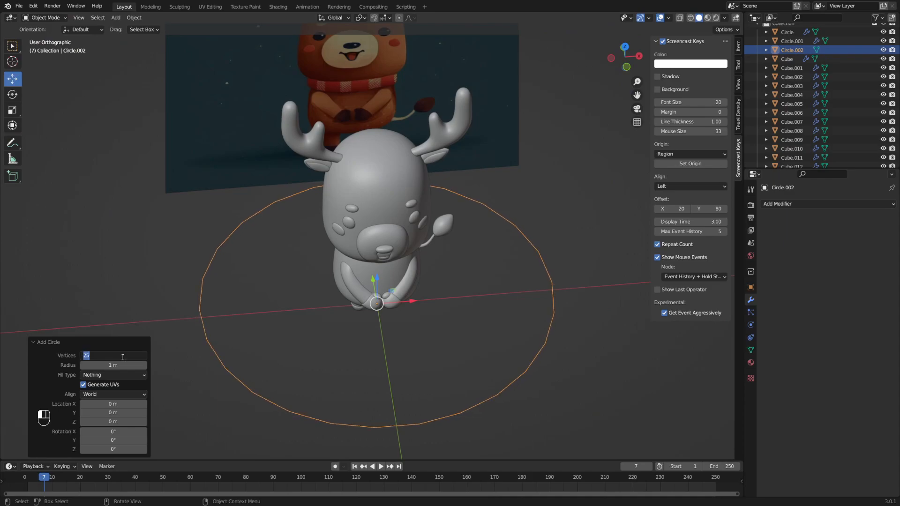
pyautogui.press('Return')
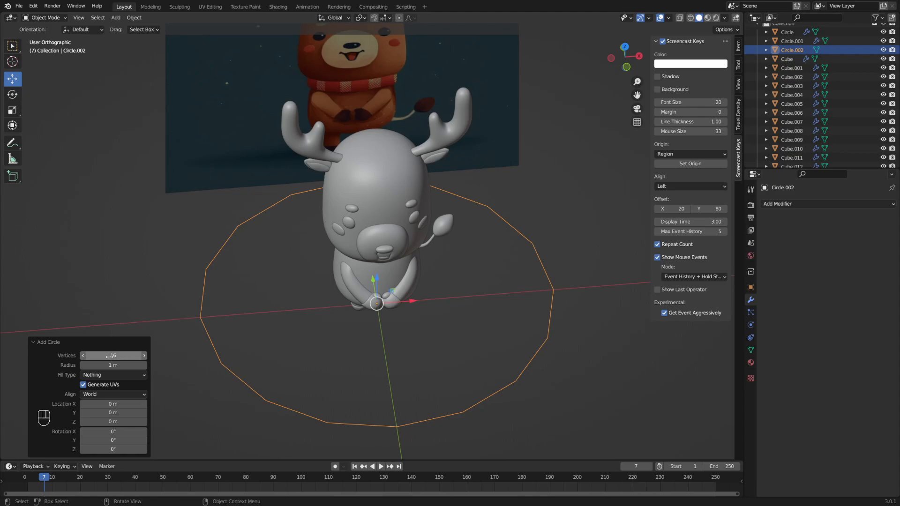
pyautogui.write('2')
pyautogui.press('Return')
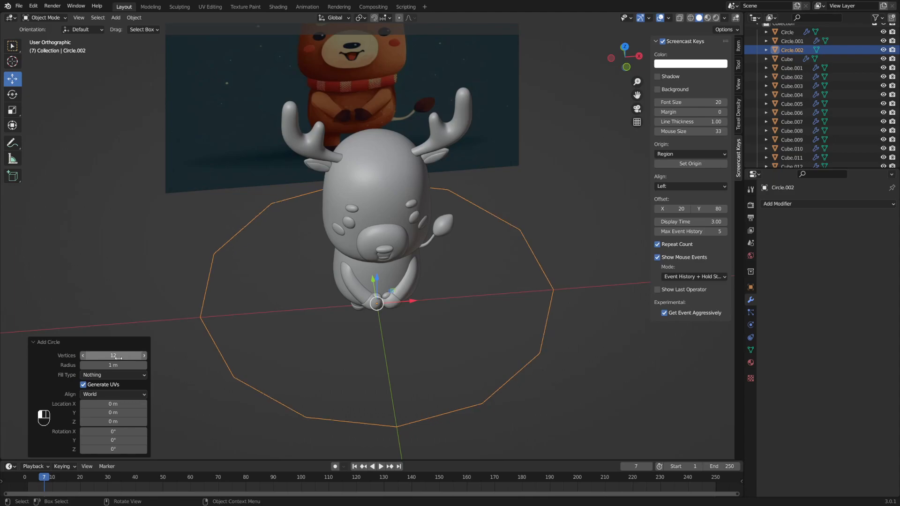
# - In front view, scale the circle down to 0.630
pyautogui.press('KP_1')
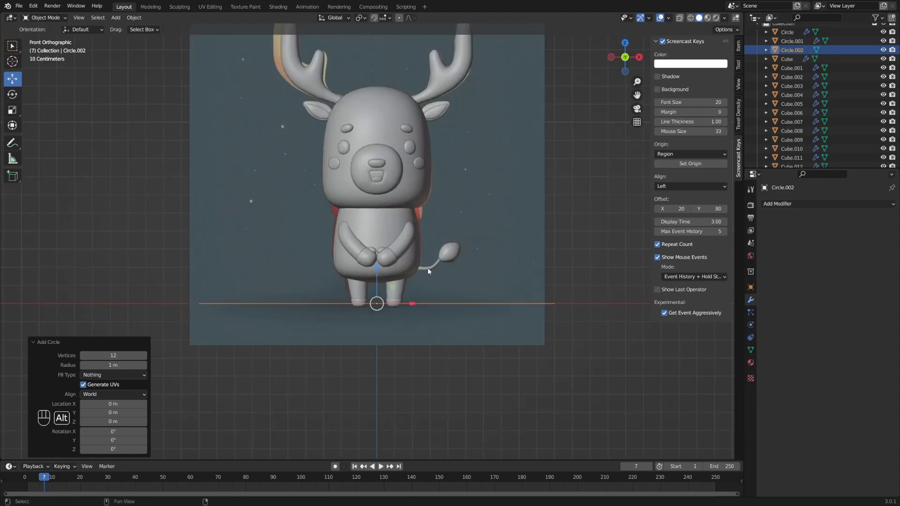
pyautogui.press('s')
pyautogui.click(483, 314)
# - Raise the circle vertically to neck height and enlarge it slightly
pyautogui.press('g')
pyautogui.press('z')
pyautogui.click(394, 215)
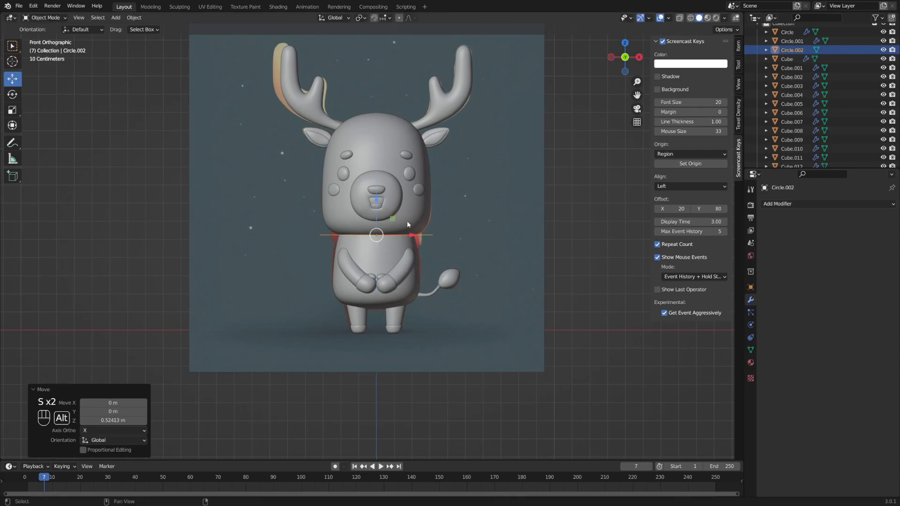
pyautogui.scroll(3, 401, 235)
pyautogui.moveTo(399, 257); pyautogui.dragTo(438, 293, button='middle')
pyautogui.press('s')
pyautogui.click(478, 261)
# - Enter edit mode on the circle and select all its vertices
pyautogui.keyDown('alt'); pyautogui.moveTo(439, 294); pyautogui.dragTo(420, 289); pyautogui.keyUp('alt')
pyautogui.press('Tab')
pyautogui.click(464, 292)
pyautogui.moveTo(475, 296)
pyautogui.keyDown('alt'); pyautogui.mouseDown(button='middle')
pyautogui.moveTo(486, 289)
pyautogui.moveTo(466, 293)
pyautogui.moveTo(471, 305)
pyautogui.mouseUp(button='middle'); pyautogui.keyUp('alt')
pyautogui.scroll(2, 465, 285)
pyautogui.press('a')
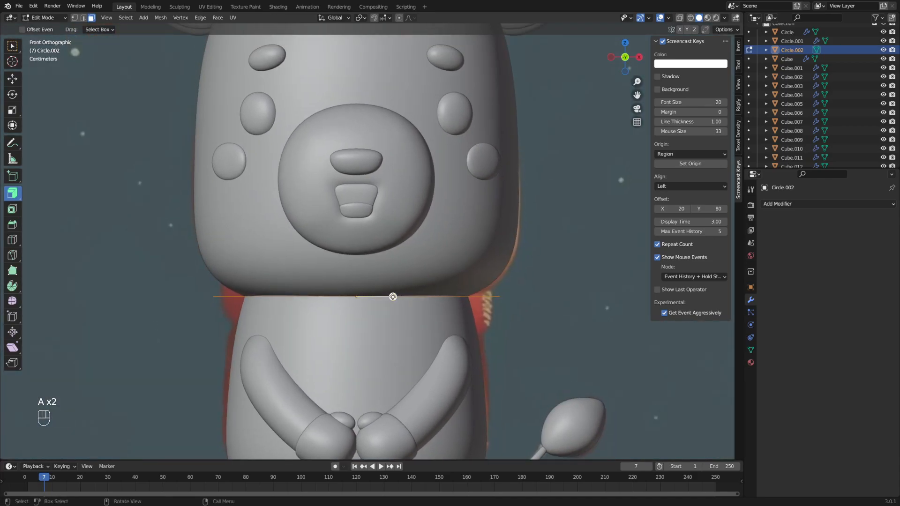
pyautogui.hotkey('alt', 's')
pyautogui.hotkey('ctrl', 'z')
pyautogui.moveTo(422, 290); pyautogui.dragTo(439, 295, button='middle')
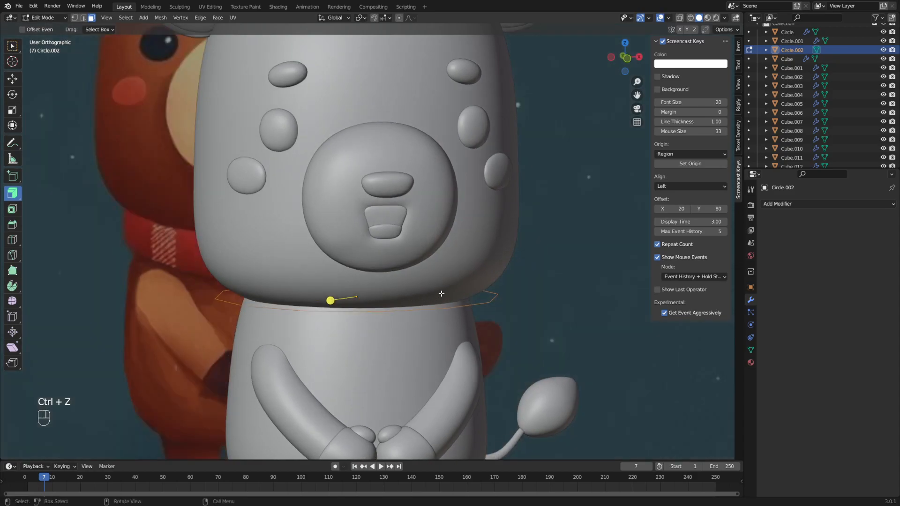
# - In edge select, extrude the neck loop and move it down about 0.087 m
pyautogui.press('e')
pyautogui.press('Tab')
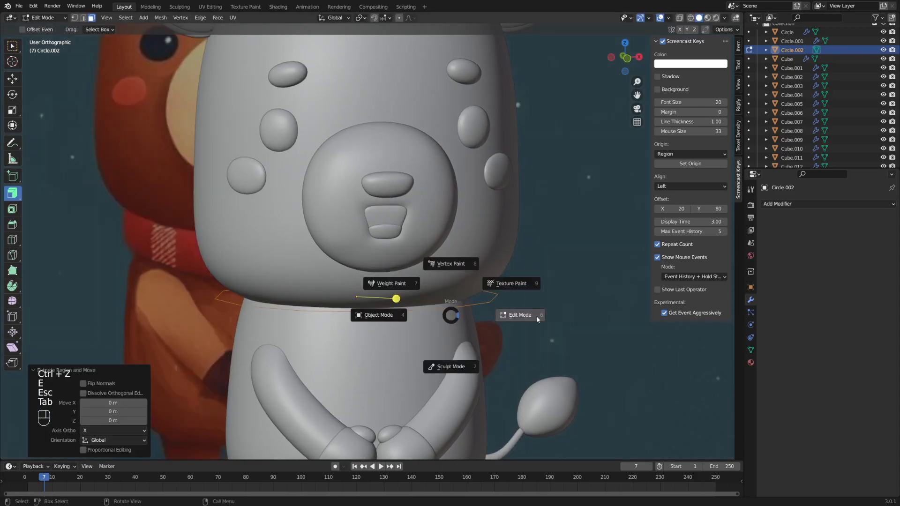
pyautogui.press('e')
pyautogui.press('Escape')
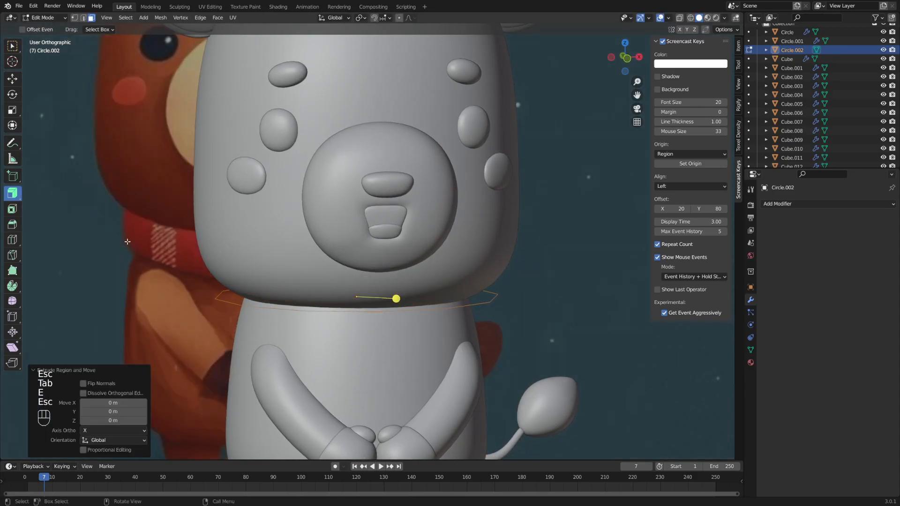
pyautogui.press('2')
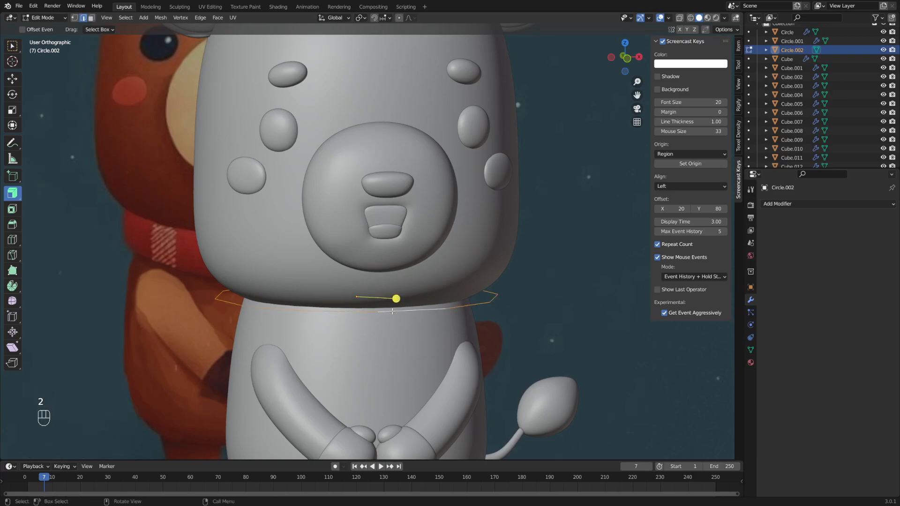
pyautogui.press('g')
pyautogui.press('g')
pyautogui.press('Escape')
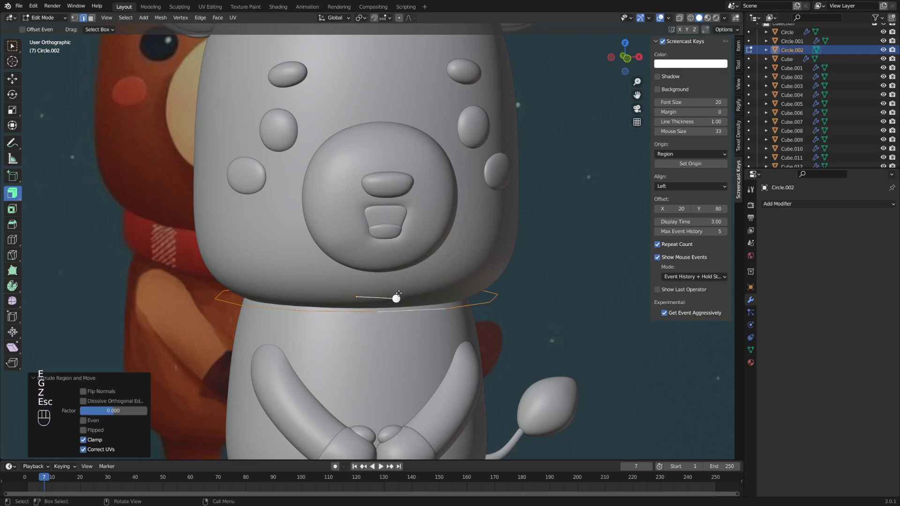
pyautogui.press('g')
pyautogui.press('z')
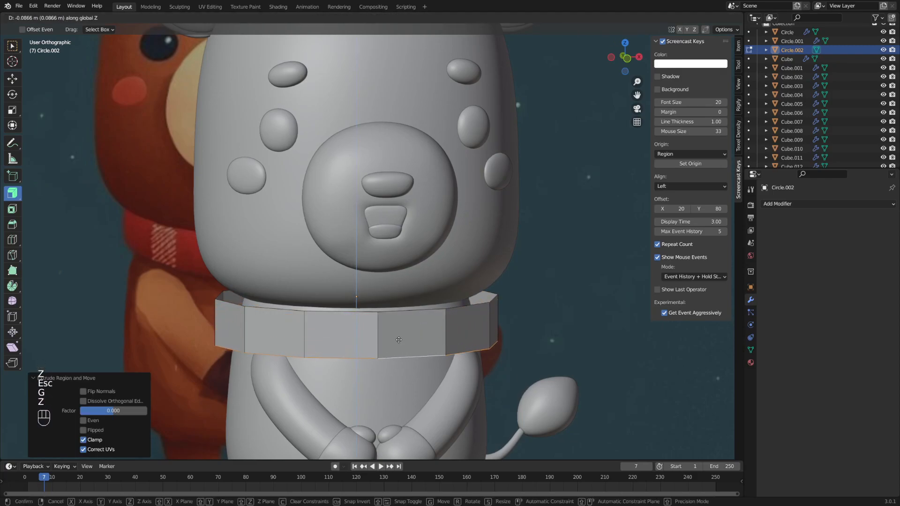
pyautogui.click(398, 340)
# - Return to object mode and orbit around to check the new band
pyautogui.keyDown('alt'); pyautogui.moveTo(490, 322); pyautogui.dragTo(496, 308, button='middle'); pyautogui.keyUp('alt')
pyautogui.press('Tab')
pyautogui.click(440, 310)
pyautogui.moveTo(375, 323)
pyautogui.mouseDown(button='middle')
pyautogui.moveTo(456, 324)
pyautogui.moveTo(373, 324)
pyautogui.moveTo(382, 335)
pyautogui.mouseUp(button='middle')
# - With see-through display in edit mode, box-select the band's left half
pyautogui.press('Tab')
pyautogui.hotkey('shift', 'z')
pyautogui.press('1')
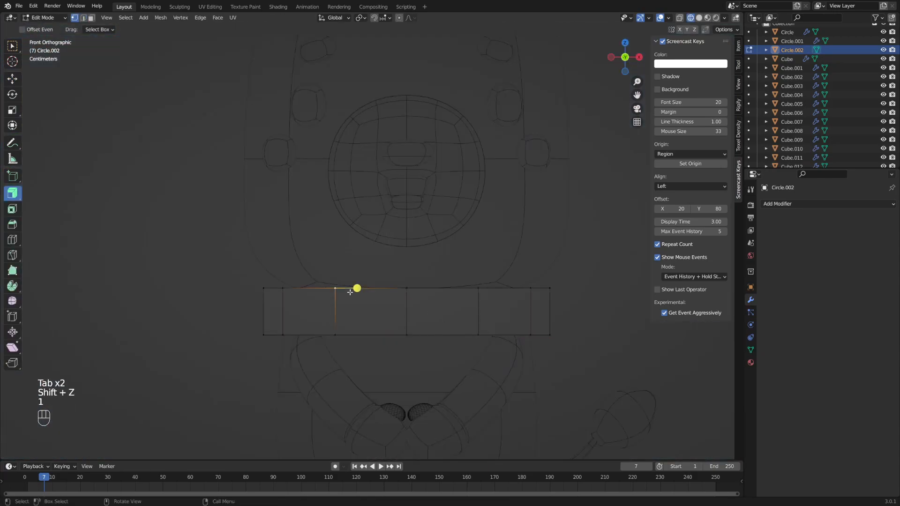
pyautogui.hotkey('shift', 'z')
pyautogui.hotkey('alt', 'z')
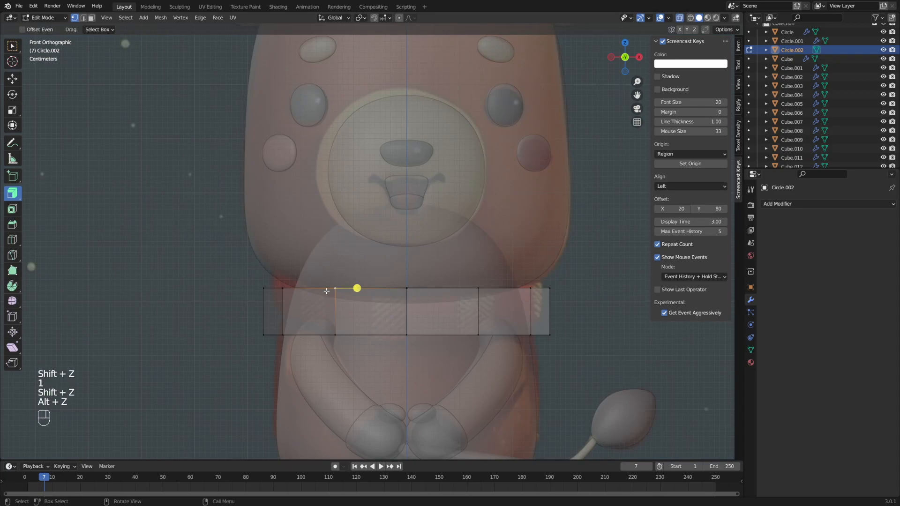
pyautogui.press('b')
pyautogui.moveTo(201, 220); pyautogui.dragTo(404, 403)
# - Add the remaining left band faces to the selection and delete them
pyautogui.moveTo(351, 379)
pyautogui.mouseDown(button='middle')
pyautogui.moveTo(416, 396)
pyautogui.moveTo(360, 383)
pyautogui.mouseUp(button='middle')
pyautogui.press('3')
pyautogui.keyDown('shift'); pyautogui.click(373, 304); pyautogui.keyUp('shift')
pyautogui.moveTo(305, 308); pyautogui.dragTo(464, 323, button='middle')
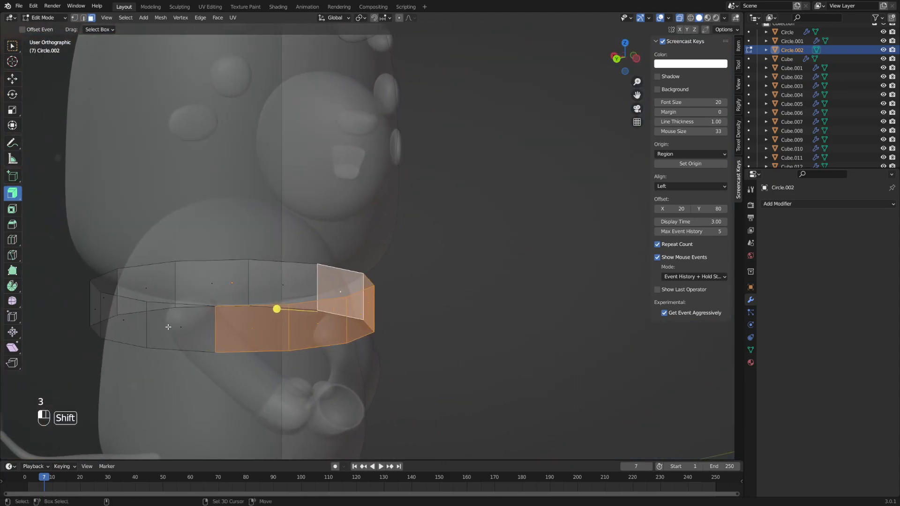
pyautogui.keyDown('shift'); pyautogui.click(167, 325); pyautogui.keyUp('shift')
pyautogui.press('Delete')
pyautogui.moveTo(379, 316); pyautogui.dragTo(407, 310, button='middle')
pyautogui.click(298, 306)
# - Add an X-axis Mirror modifier to the half band and return to face editing
pyautogui.press('Tab')
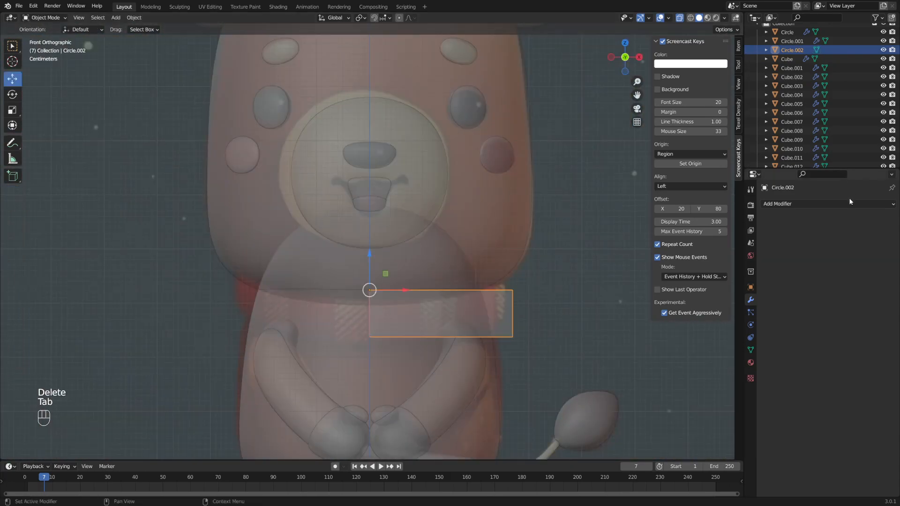
pyautogui.click(839, 205)
pyautogui.click(722, 316)
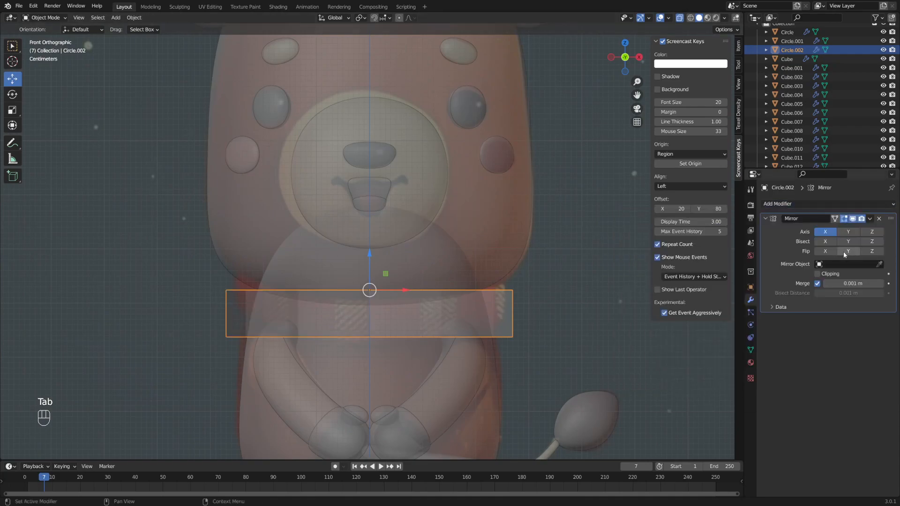
pyautogui.moveTo(488, 286)
pyautogui.keyDown('alt'); pyautogui.mouseDown(button='middle')
pyautogui.moveTo(468, 277)
pyautogui.moveTo(528, 283)
pyautogui.moveTo(481, 297)
pyautogui.mouseUp(button='middle'); pyautogui.keyUp('alt')
pyautogui.scroll(-1, 462, 279)
pyautogui.press('Tab')
pyautogui.press('3')
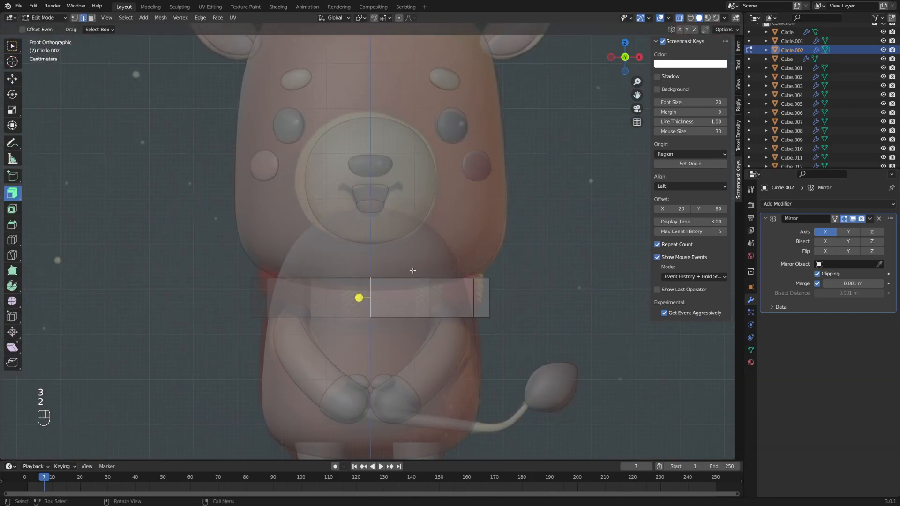
# - Adjust the band's height with vertical moves, including a rear edge
pyautogui.press('g')
pyautogui.press('z')
pyautogui.click(414, 281)
pyautogui.press('g')
pyautogui.press('z')
pyautogui.click(469, 286)
pyautogui.moveTo(520, 287); pyautogui.dragTo(497, 301, button='middle')
pyautogui.click(512, 296)
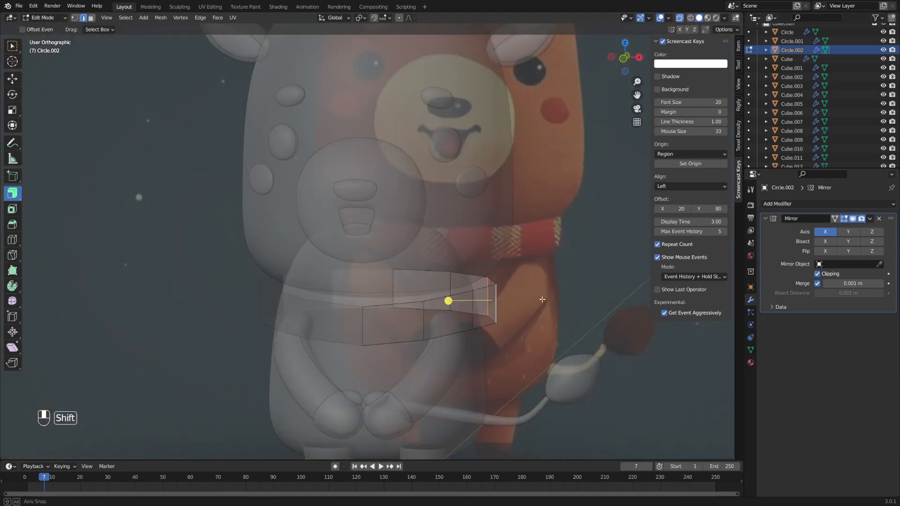
pyautogui.press('g')
pyautogui.press('z')
pyautogui.click(545, 291)
pyautogui.press('s')
pyautogui.press('Escape')
# - Select the whole band and thicken it outward along its normals
pyautogui.press('a')
pyautogui.moveTo(564, 285); pyautogui.dragTo(439, 291, button='middle')
pyautogui.hotkey('shift', 'z')
pyautogui.hotkey('shift', 'z')
pyautogui.hotkey('alt', 'z')
pyautogui.scroll(2, 486, 291)
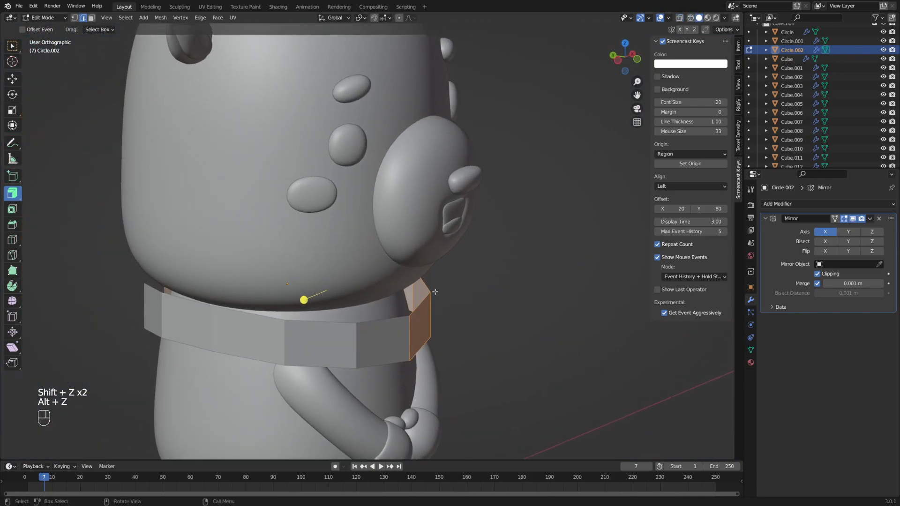
pyautogui.moveTo(302, 302); pyautogui.dragTo(356, 241)
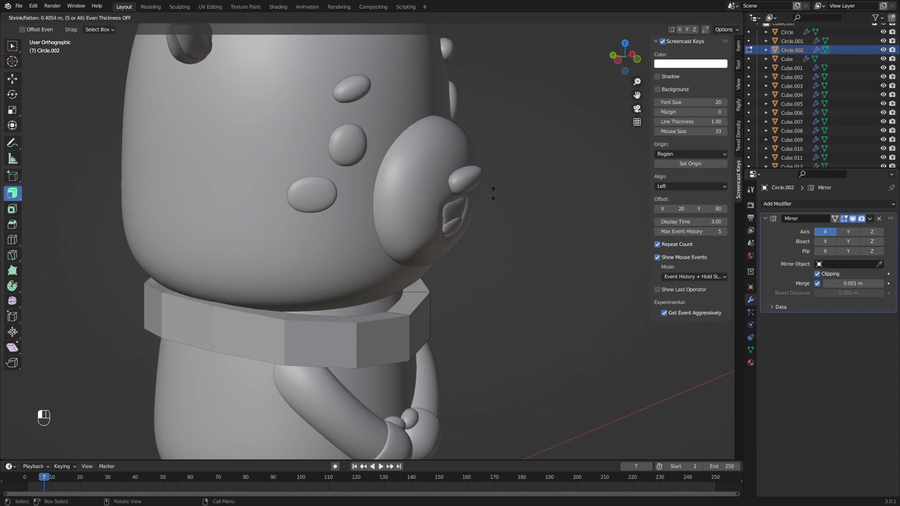
pyautogui.moveTo(269, 259); pyautogui.dragTo(270, 259)
pyautogui.keyDown('alt'); pyautogui.moveTo(269, 259); pyautogui.dragTo(404, 305, button='middle'); pyautogui.keyUp('alt')
# - Select the collar's top inner edge loop and raise it
pyautogui.press('s')
pyautogui.press('Escape')
pyautogui.click(384, 283)
pyautogui.keyDown('alt'); pyautogui.keyDown('shift'); pyautogui.click(407, 308); pyautogui.keyUp('shift'); pyautogui.keyUp('alt')
pyautogui.keyDown('alt'); pyautogui.moveTo(477, 307); pyautogui.dragTo(502, 294, button='middle'); pyautogui.keyUp('alt')
pyautogui.press('g')
pyautogui.press('z')
pyautogui.click(474, 294)
# - Scale the lower inner edge loop to 1.121 and move it down
pyautogui.click(363, 306)
pyautogui.keyDown('alt'); pyautogui.keyDown('shift'); pyautogui.click(364, 306); pyautogui.keyUp('shift'); pyautogui.keyUp('alt')
pyautogui.press('s')
pyautogui.click(503, 293)
pyautogui.press('g')
pyautogui.press('z')
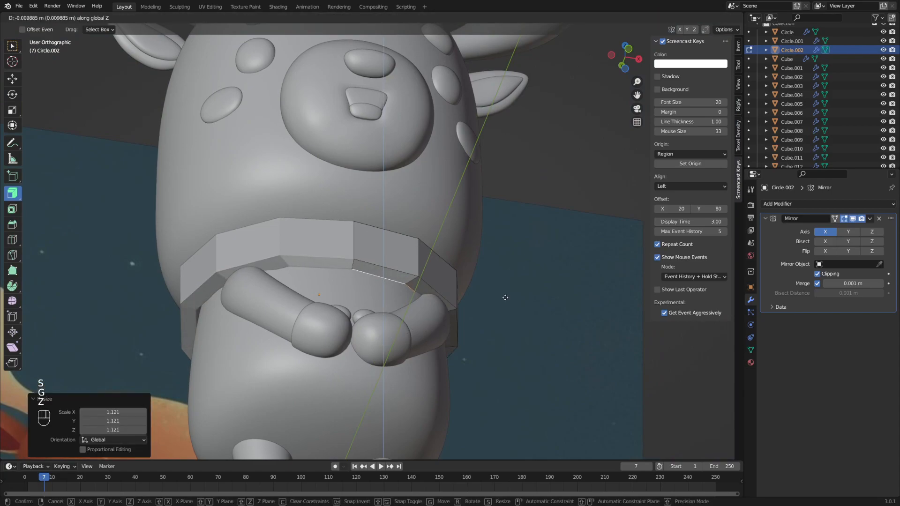
pyautogui.click(504, 296)
pyautogui.keyDown('alt'); pyautogui.moveTo(502, 300); pyautogui.dragTo(481, 306, button='middle'); pyautogui.keyUp('alt')
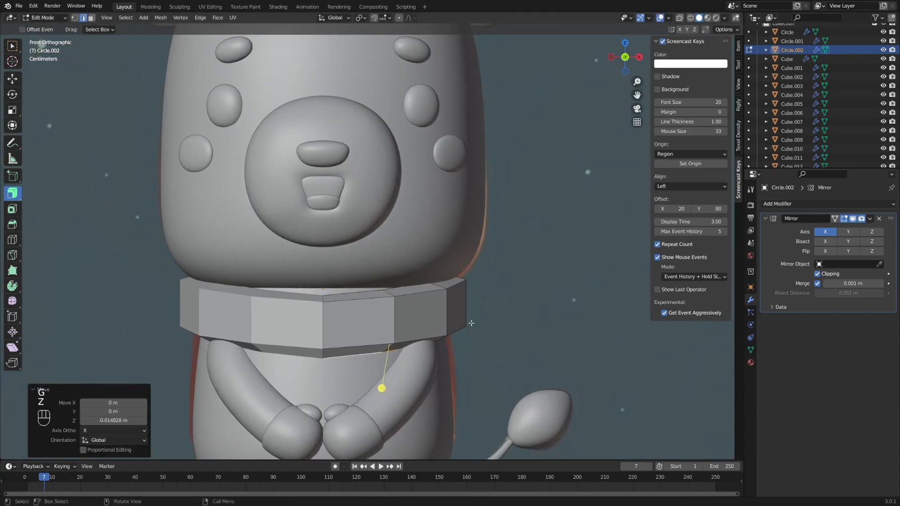
pyautogui.press('g')
pyautogui.press('z')
pyautogui.click(474, 321)
# - Inspect the collar in wireframe, ending in front view
pyautogui.keyDown('alt'); pyautogui.moveTo(473, 321); pyautogui.dragTo(456, 305); pyautogui.keyUp('alt')
pyautogui.scroll(-2, 462, 319)
pyautogui.hotkey('shift', 'z')
pyautogui.keyDown('alt'); pyautogui.moveTo(530, 326); pyautogui.dragTo(557, 327); pyautogui.keyUp('alt')
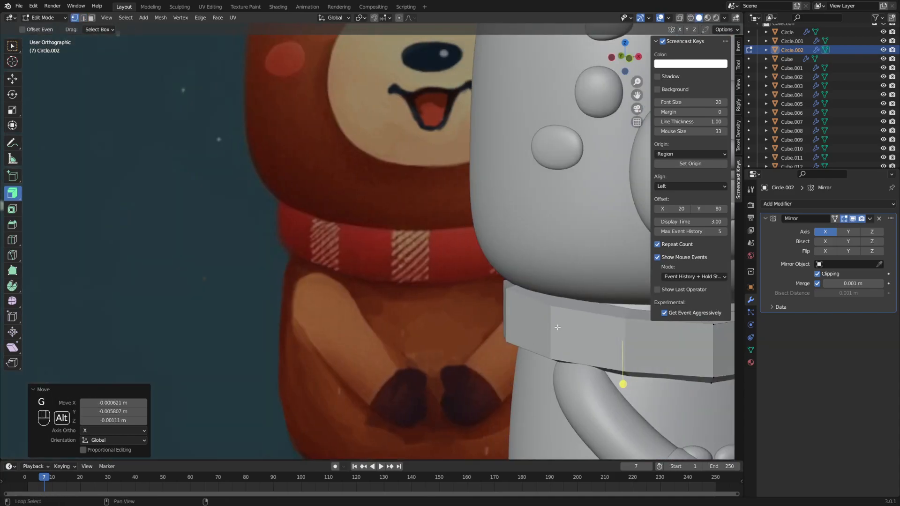
pyautogui.keyDown('alt'); pyautogui.moveTo(557, 327); pyautogui.dragTo(367, 307, button='middle'); pyautogui.keyUp('alt')
pyautogui.keyDown('alt'); pyautogui.moveTo(366, 307); pyautogui.dragTo(347, 303); pyautogui.keyUp('alt')
# - Add a Subdivision Surface modifier with viewport levels set to 3
pyautogui.click(810, 205)
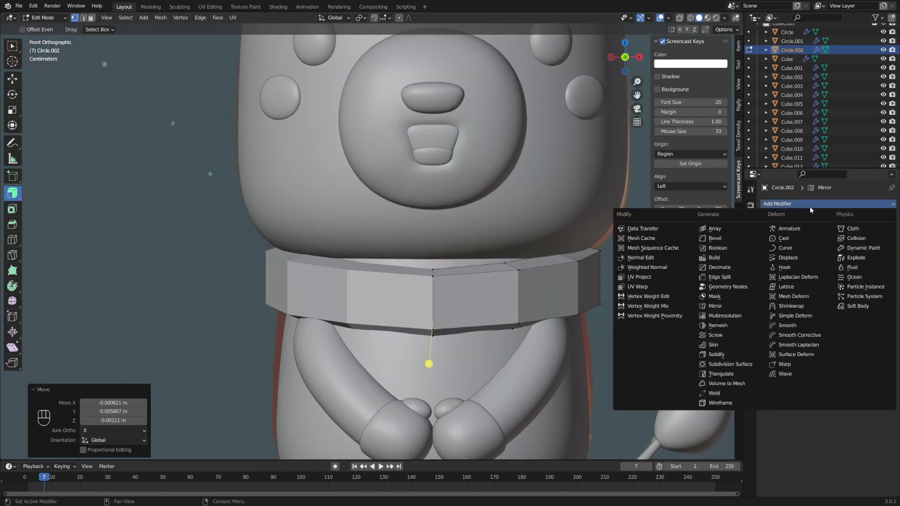
pyautogui.click(735, 364)
pyautogui.click(881, 344)
pyautogui.keyDown('alt'); pyautogui.moveTo(631, 287); pyautogui.dragTo(581, 290, button='middle'); pyautogui.keyUp('alt')
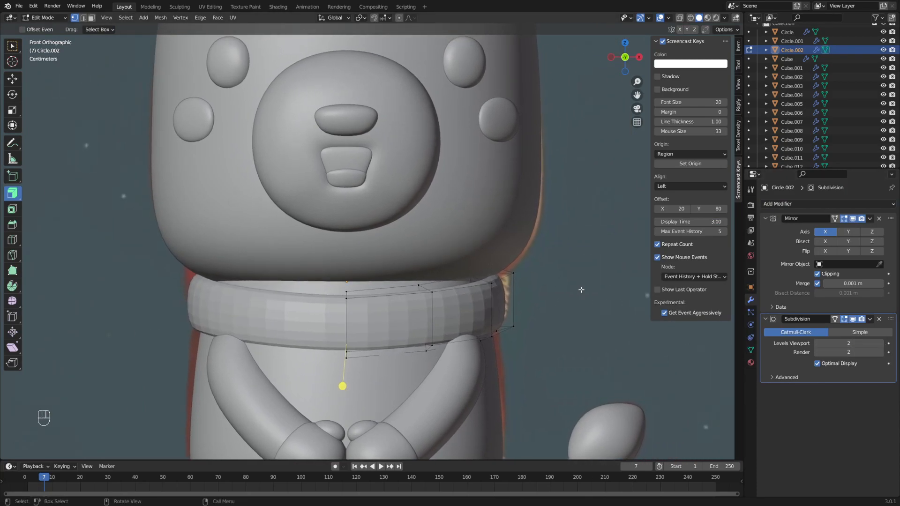
pyautogui.click(881, 344)
# - Make the collar's front part taller along Z and lower it slightly
pyautogui.hotkey('alt', 'z')
pyautogui.press('s')
pyautogui.press('z')
pyautogui.click(497, 231)
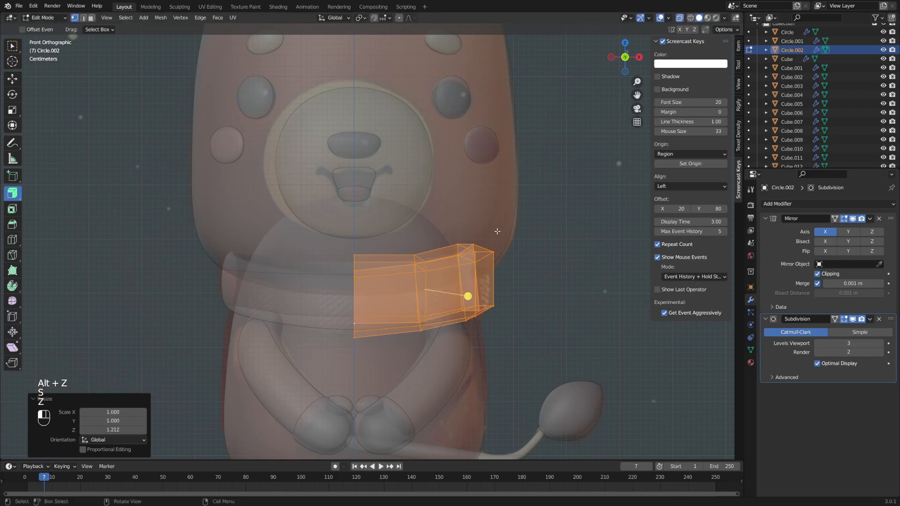
pyautogui.press('g')
pyautogui.press('z')
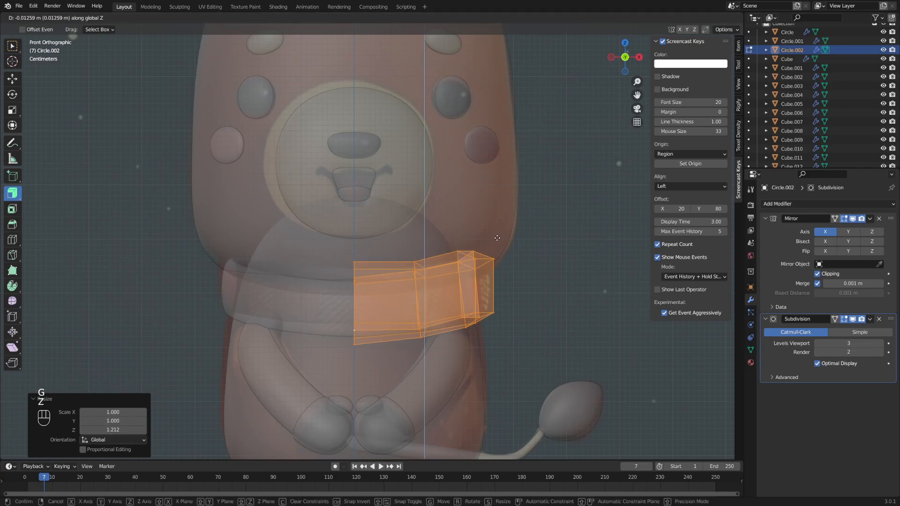
pyautogui.click(497, 237)
pyautogui.hotkey('alt', 'z')
pyautogui.hotkey('shift', 'z')
pyautogui.hotkey('shift', 'z')
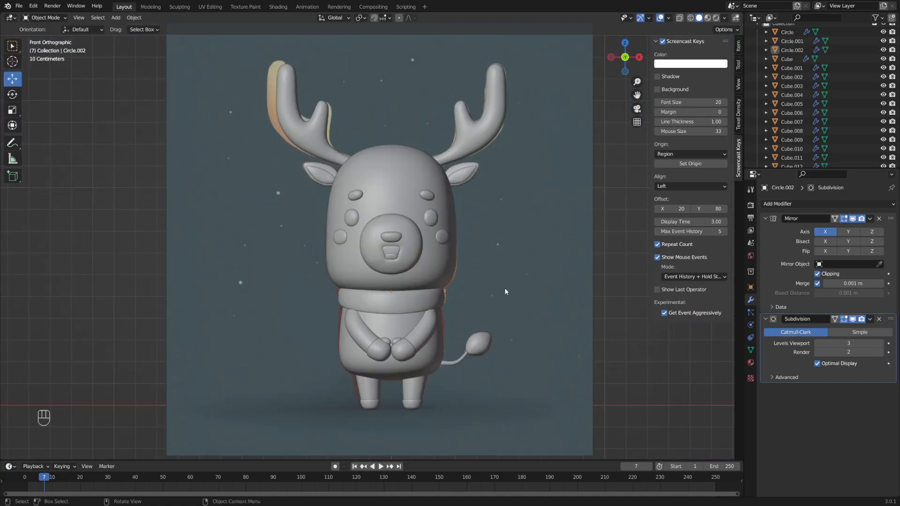
pyautogui.moveTo(499, 266); pyautogui.dragTo(528, 268, button='middle')
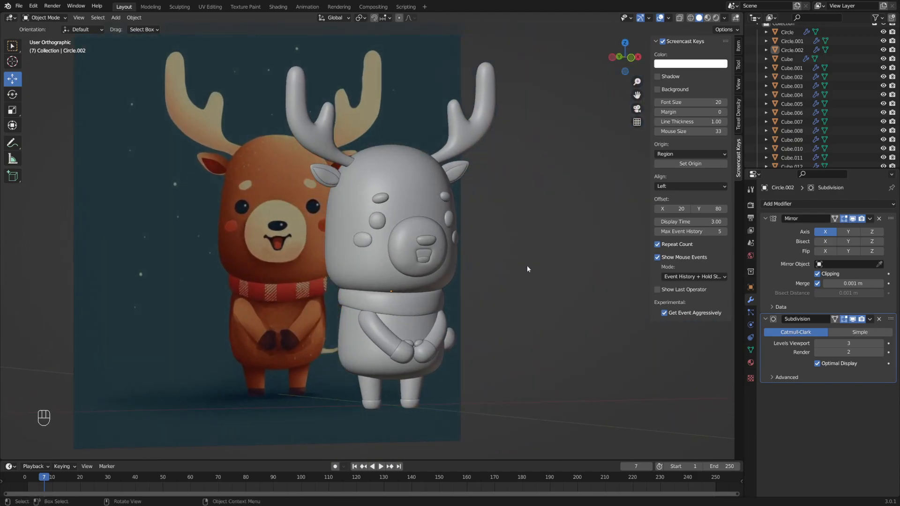
pyautogui.moveTo(527, 269); pyautogui.dragTo(491, 268, button='middle')
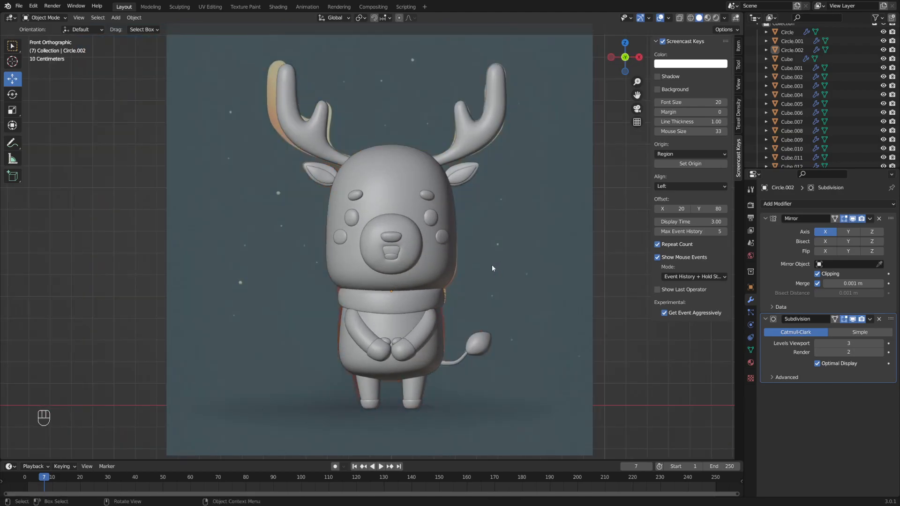